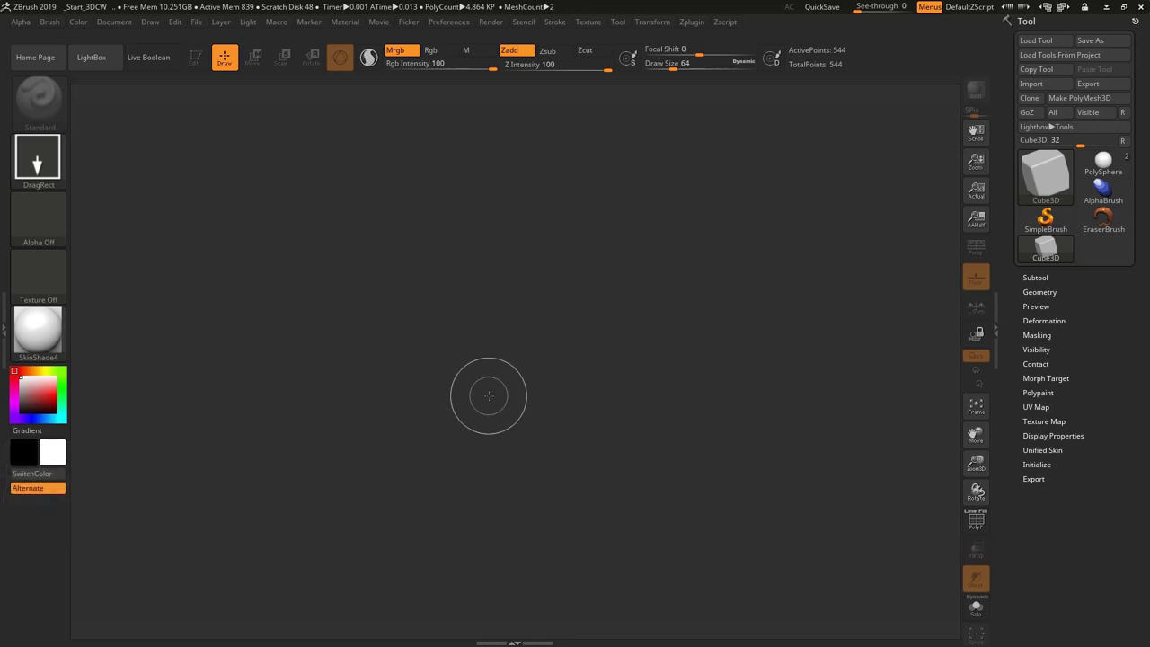
- Draw a cube, make it editable in perspective view, and hide the floor grid
left_click_drag(487, 358, 480, 500)
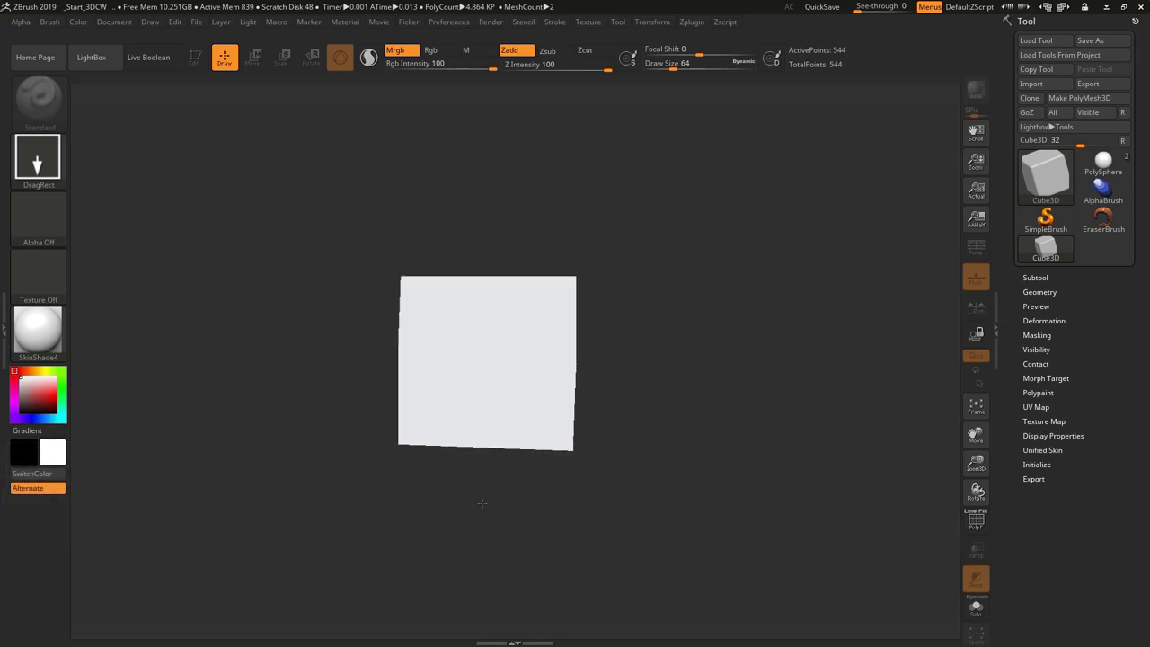
key("t")
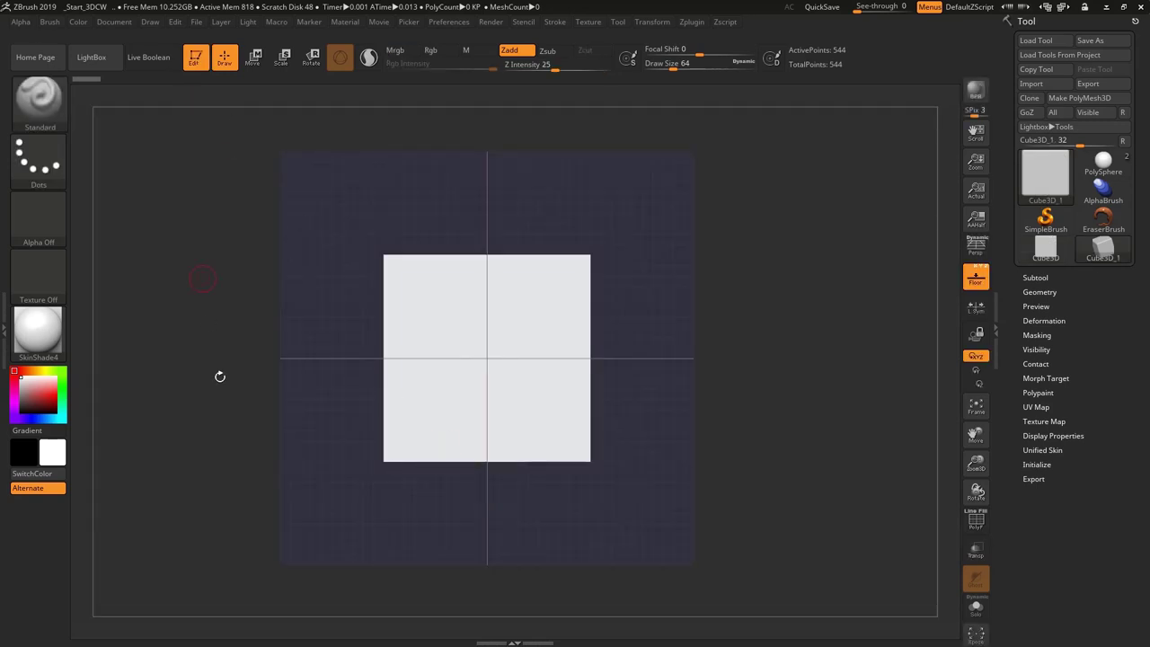
key("p")
left_click(976, 277)
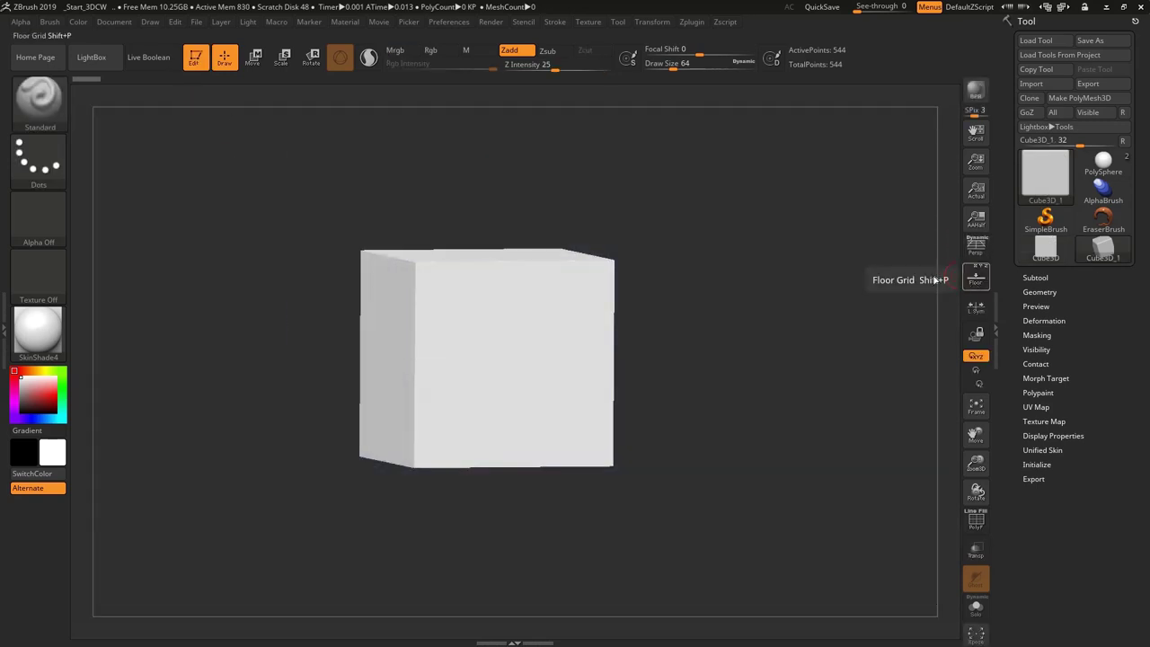
- Choose the IMM BParts insert-mesh brush from the brush library
left_click(43, 102)
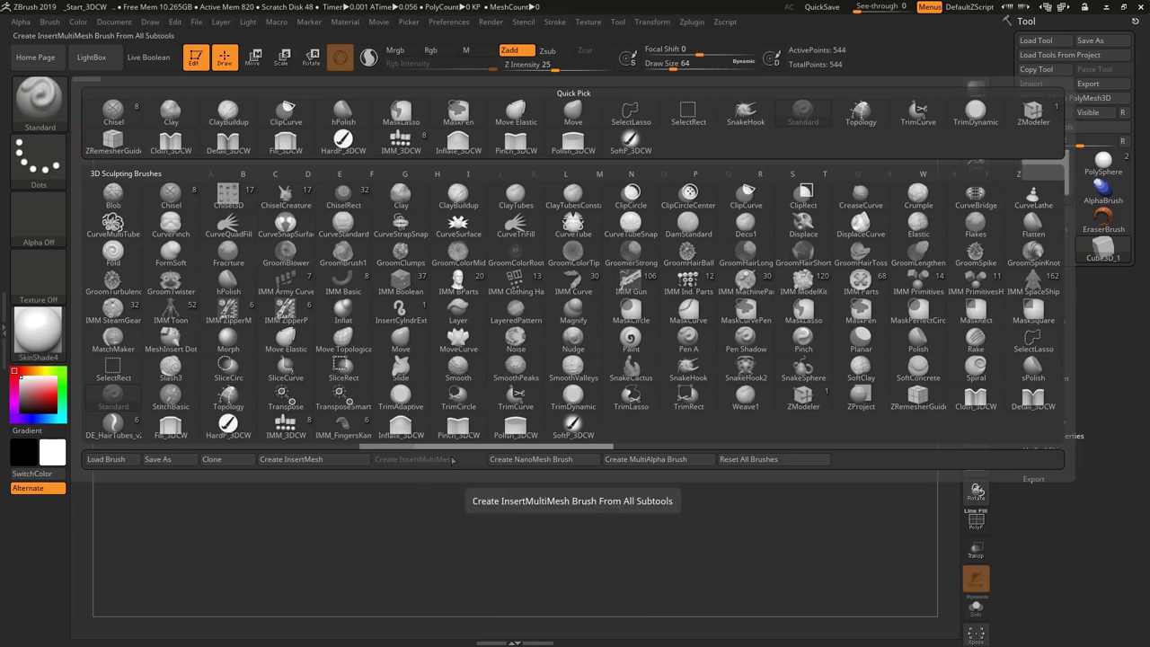
mouse_move(401, 281)
left_click(457, 284)
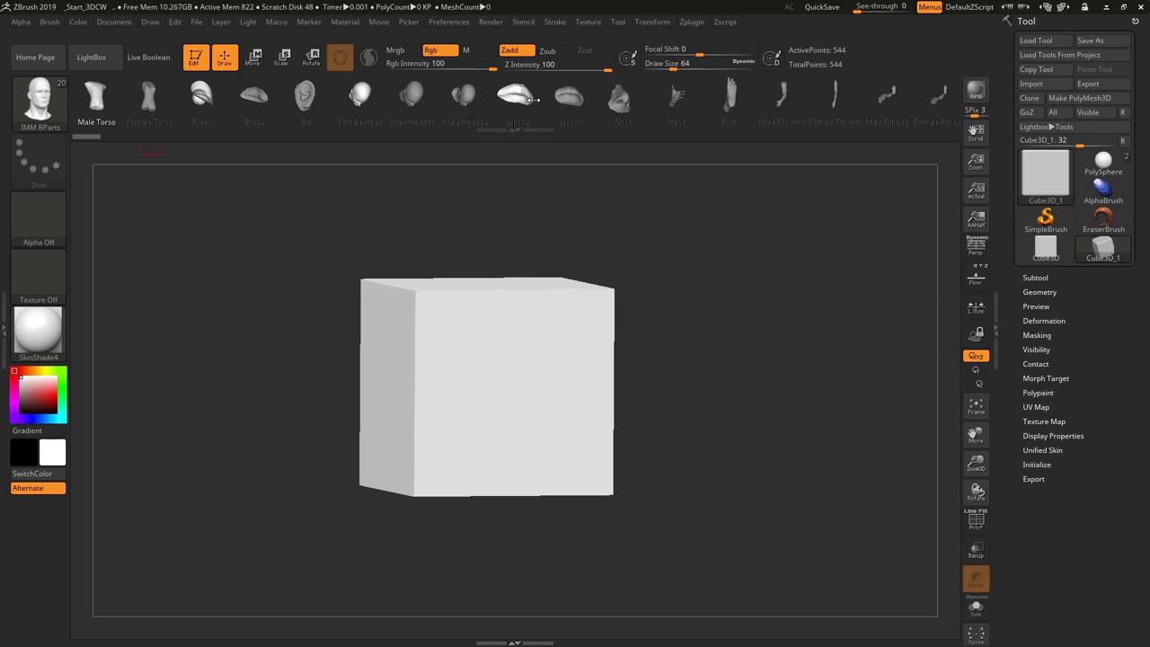
left_click(38, 99)
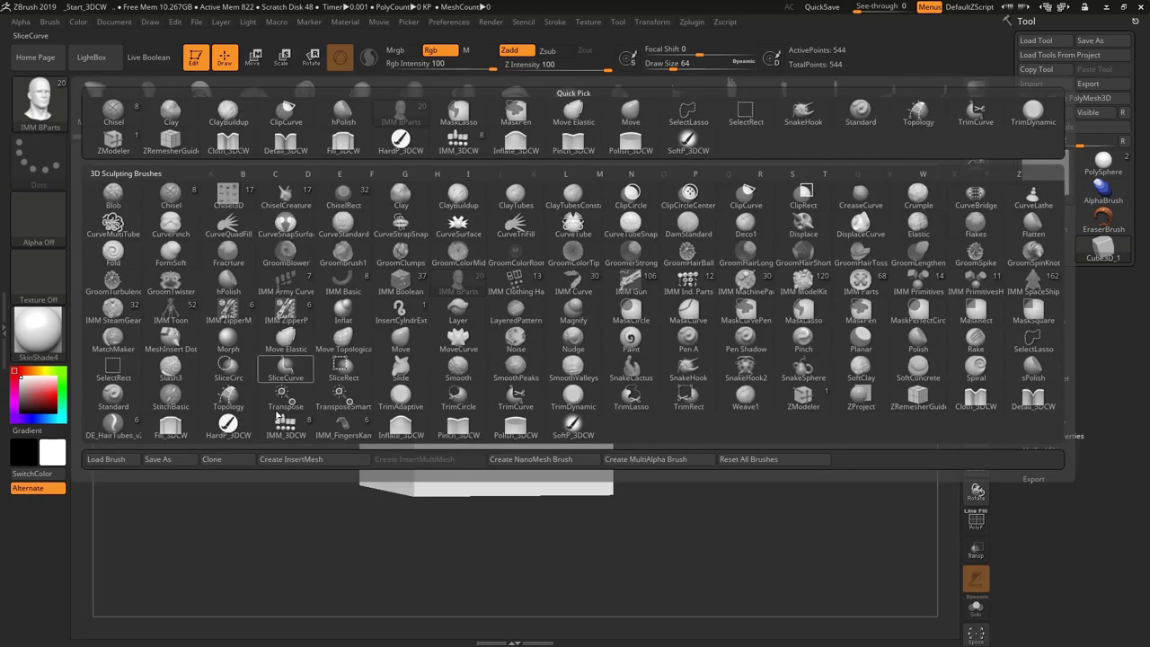
left_click(309, 466)
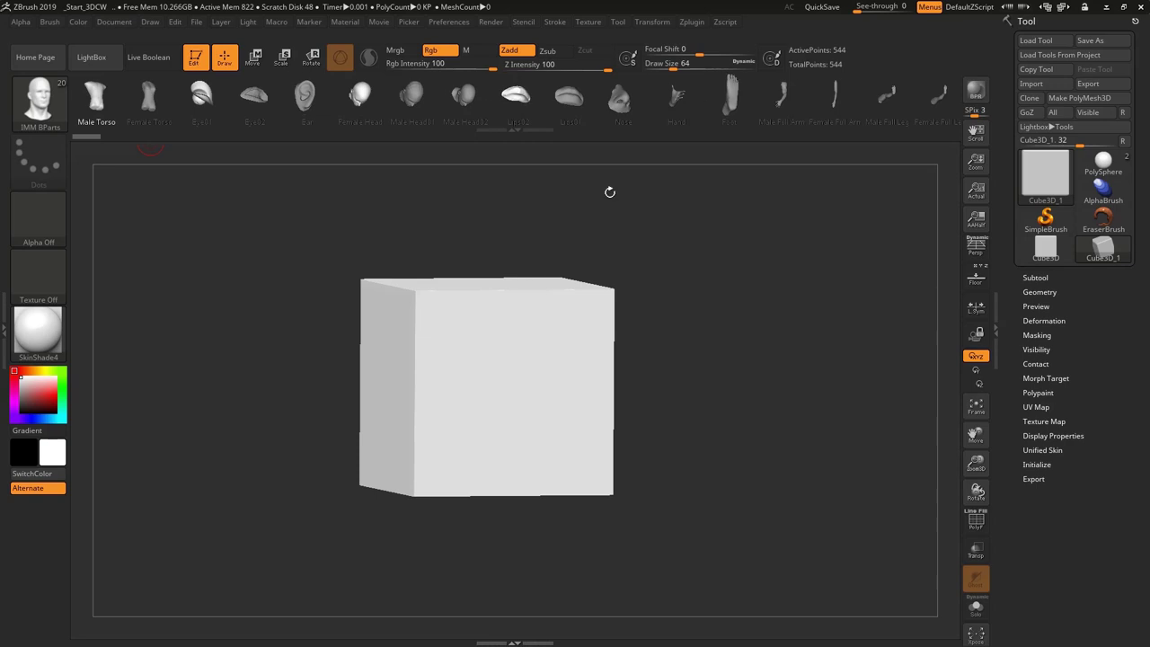
left_click_drag(449, 241, 458, 207)
- Convert the cube to a PolyMesh and insert a Male Torso and an Eye02 part onto it
left_click(1090, 98)
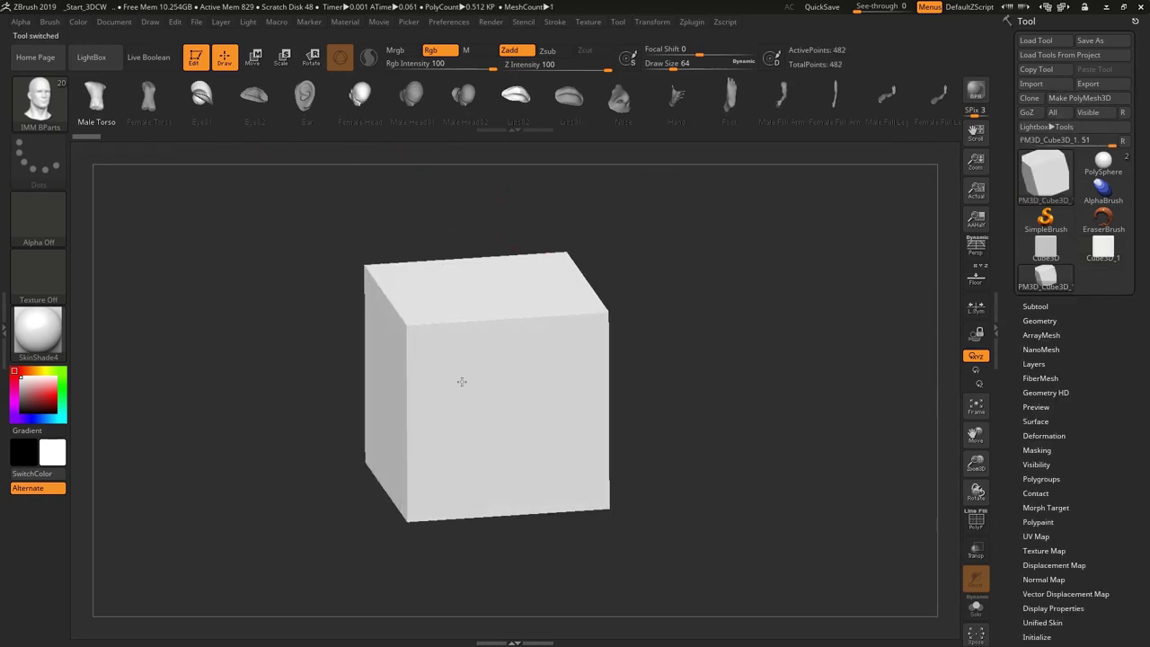
left_click_drag(476, 398, 482, 438)
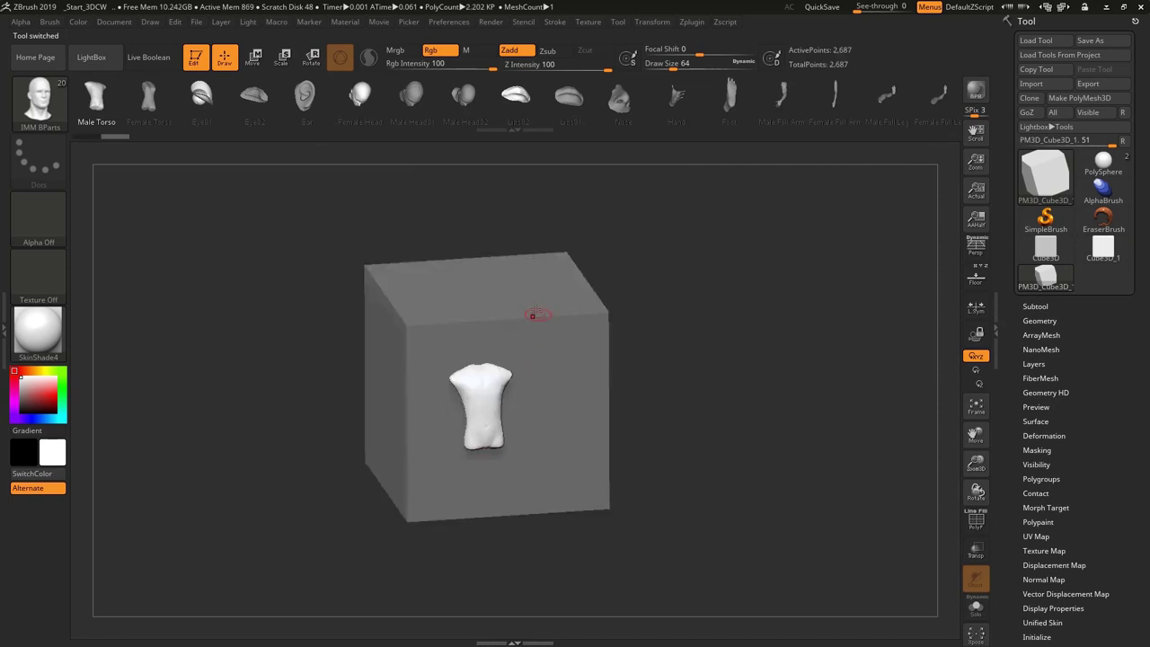
left_click(253, 96)
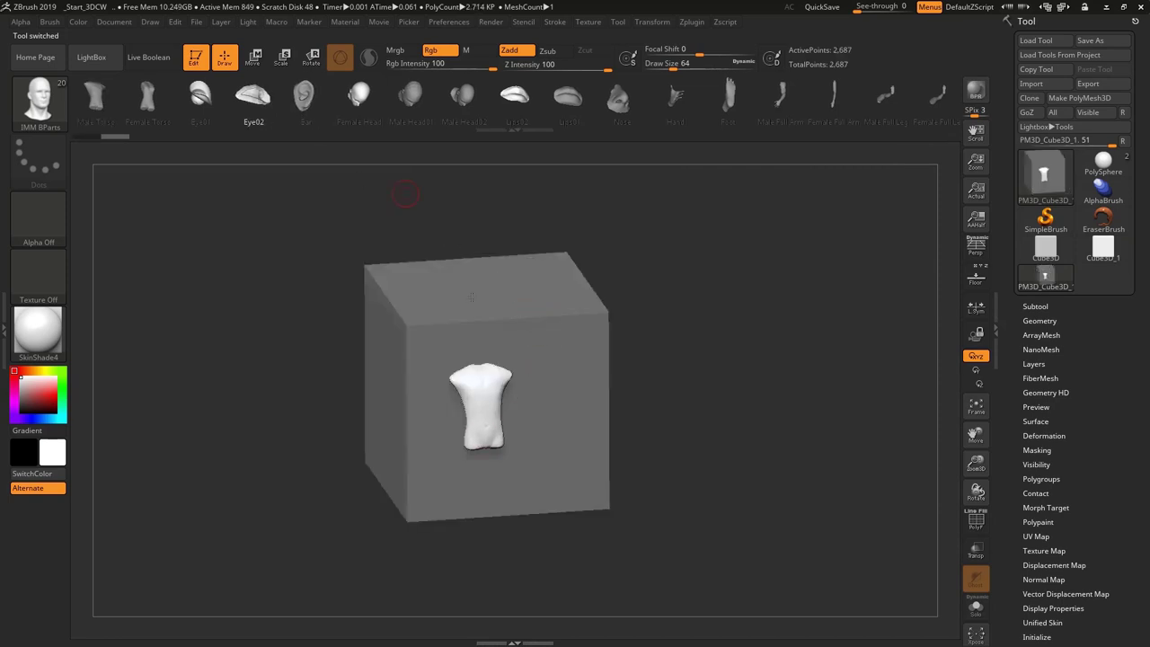
left_click_drag(508, 271, 539, 270)
left_click_drag(620, 297, 600, 199)
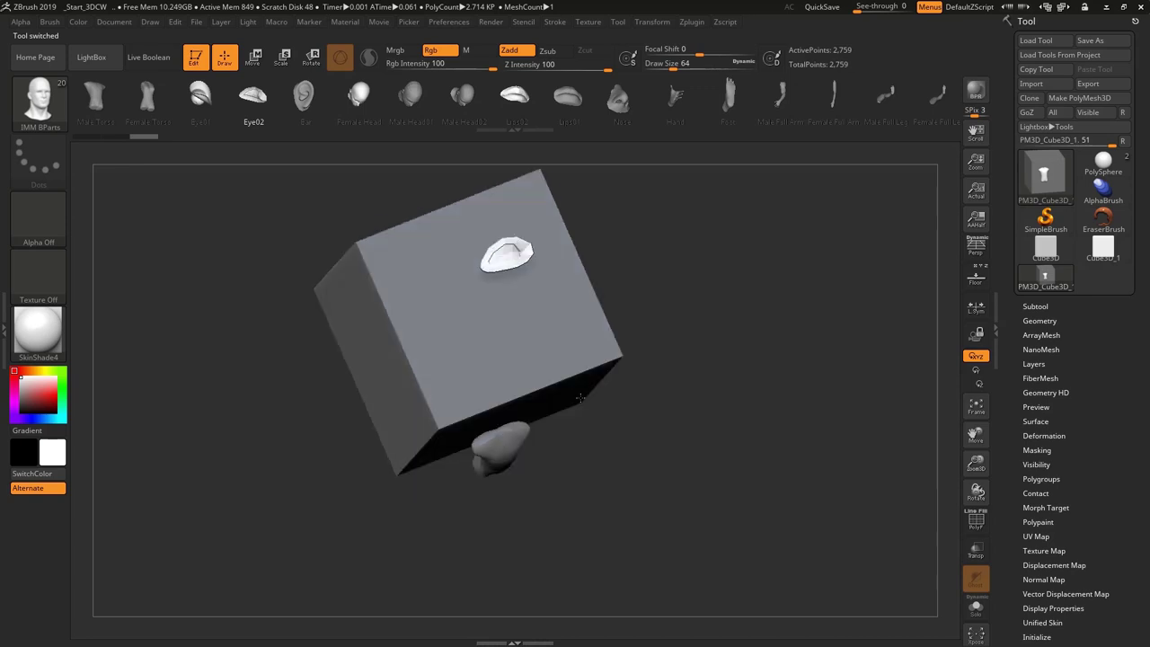
- Turn on Curve Mode in the Stroke curve options
left_click(621, 22)
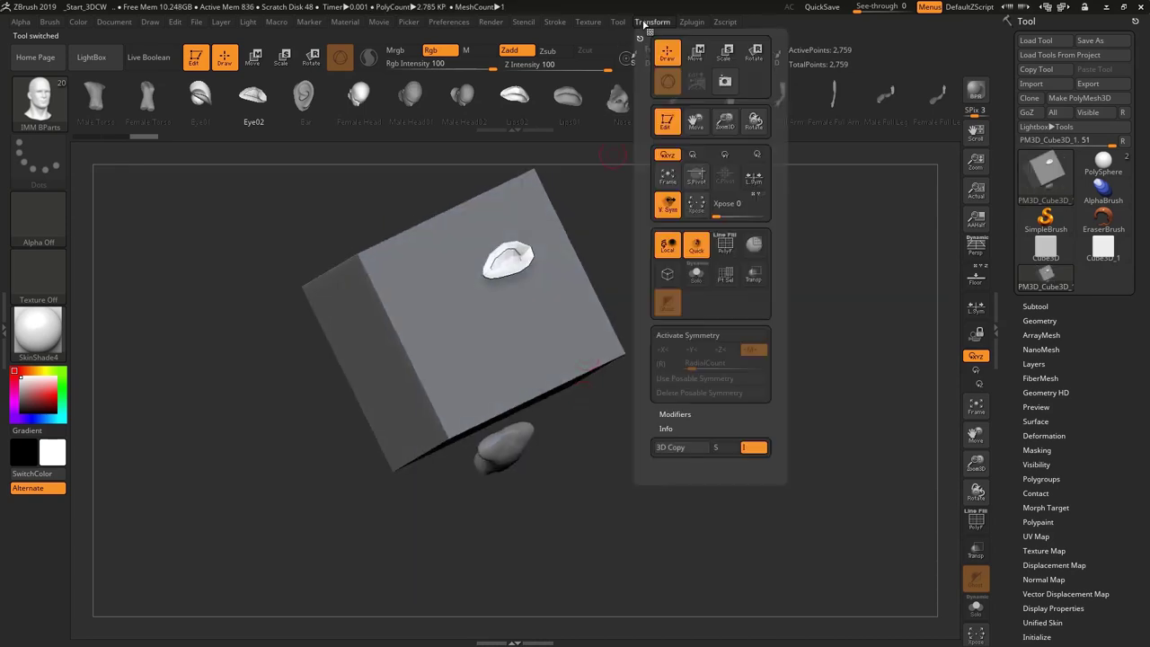
left_click(615, 38)
left_click(555, 23)
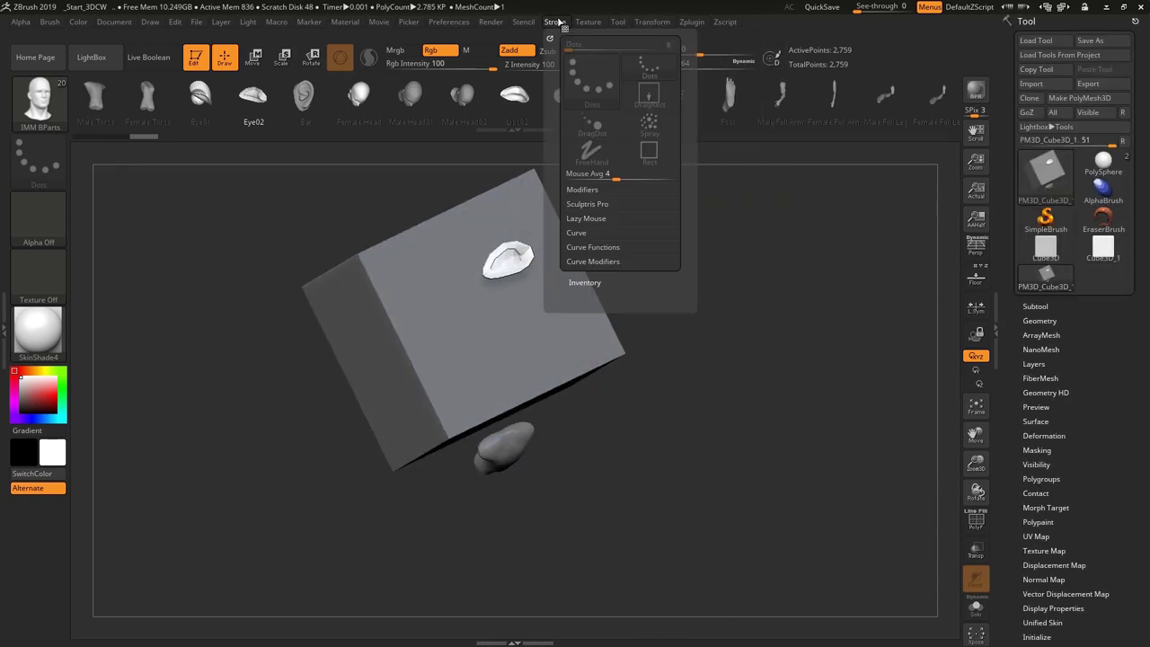
left_click(577, 233)
left_click(586, 246)
left_click_drag(656, 405, 434, 307)
- Lay a curved row of IMM parts across the cube top, then exit Edit mode and clear the canvas
left_click_drag(434, 354, 610, 334)
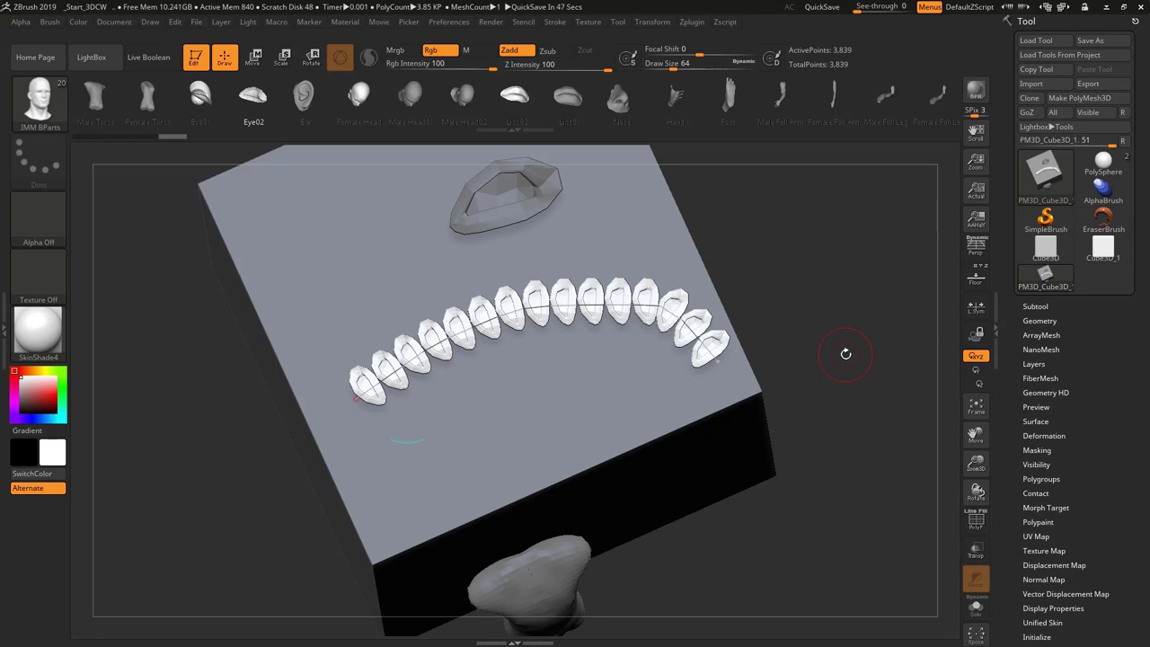
left_click_drag(846, 353, 835, 321)
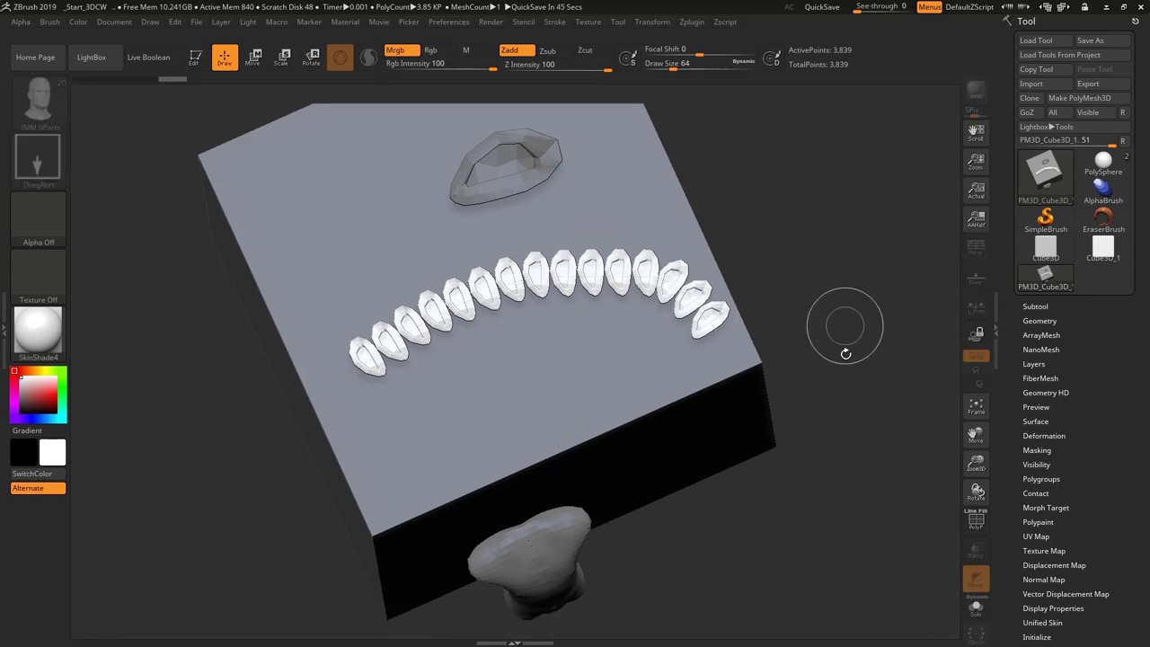
key("t")
key("ctrl+n")
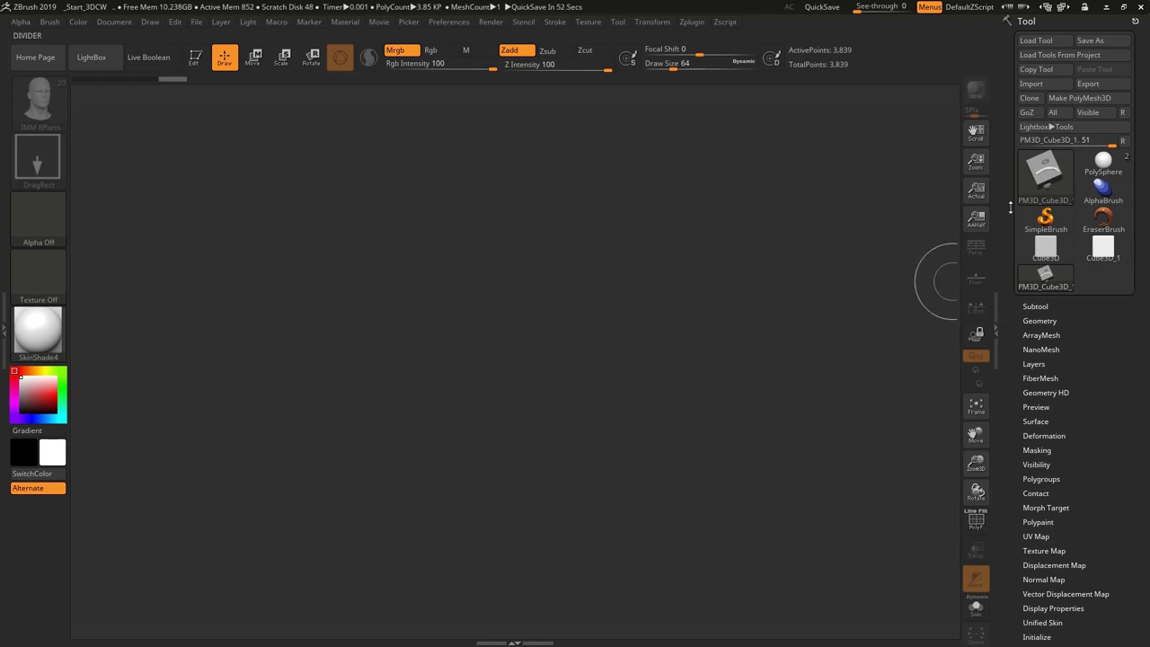
- Draw a new Cube3D_1 on the canvas and make it editable
left_click(1045, 173)
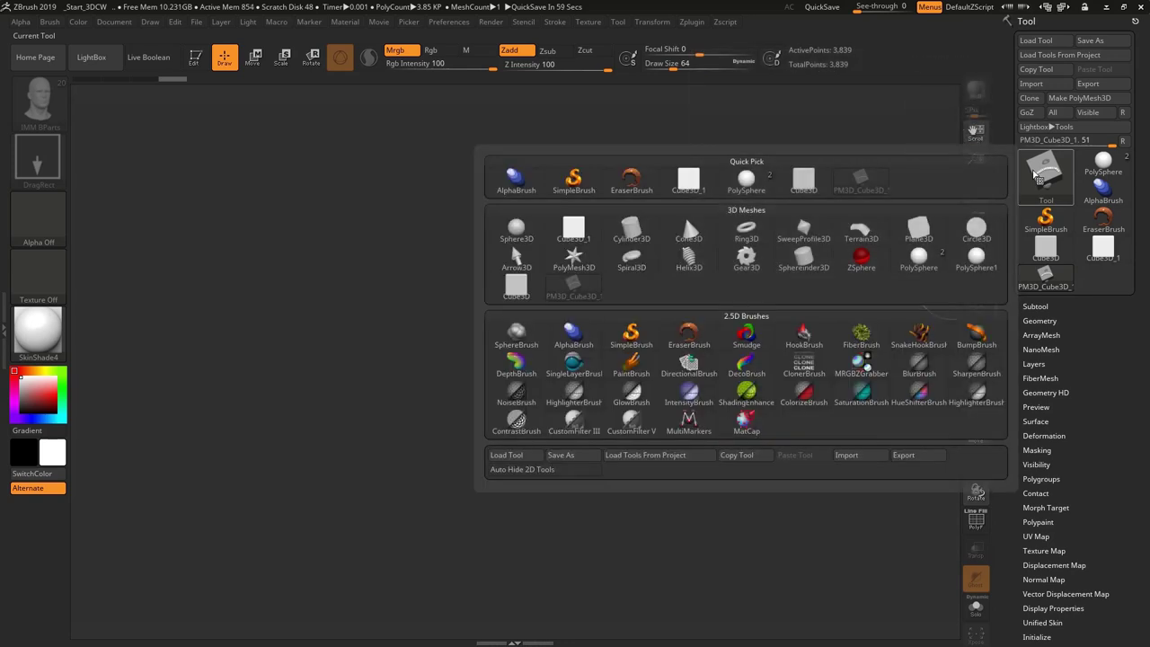
left_click(573, 241)
left_click_drag(517, 361, 519, 540)
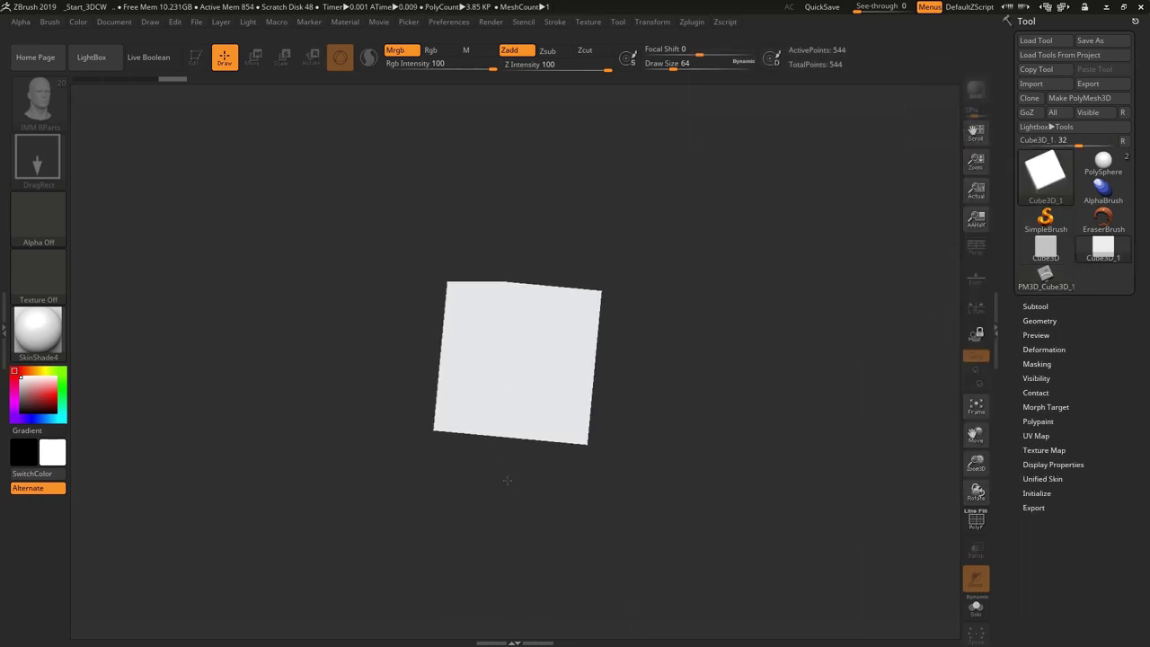
key("t")
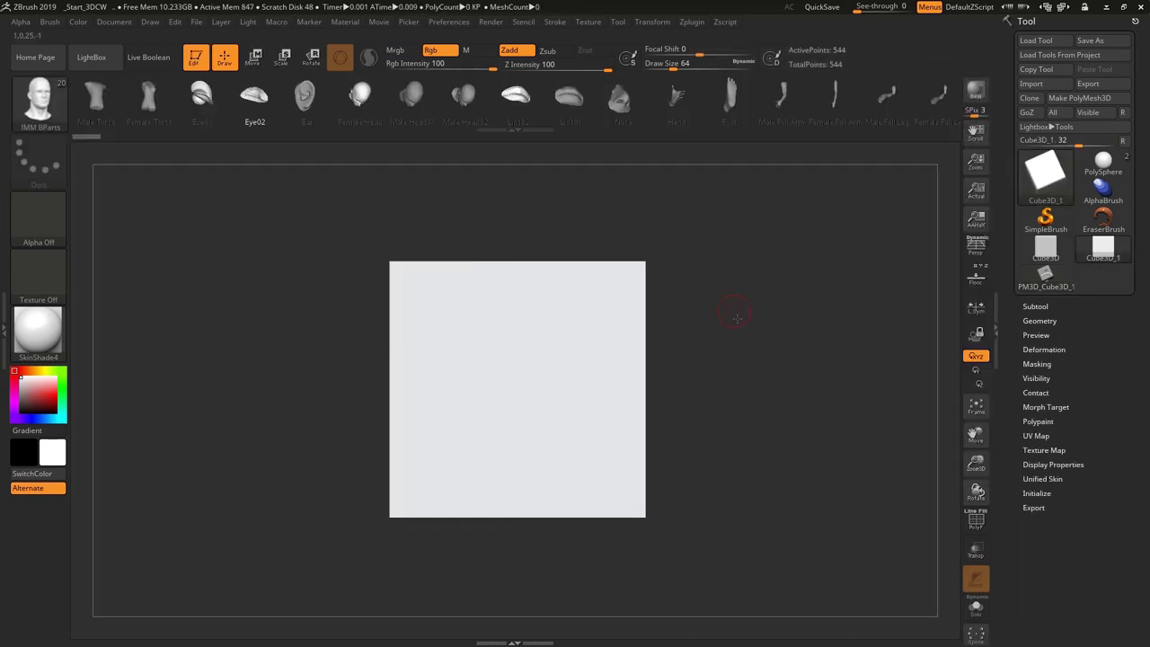
left_click_drag(733, 319, 764, 280)
- Select the Standard brush and convert the cube into the PM3D_Cube3D_2 PolyMesh
left_click(48, 105)
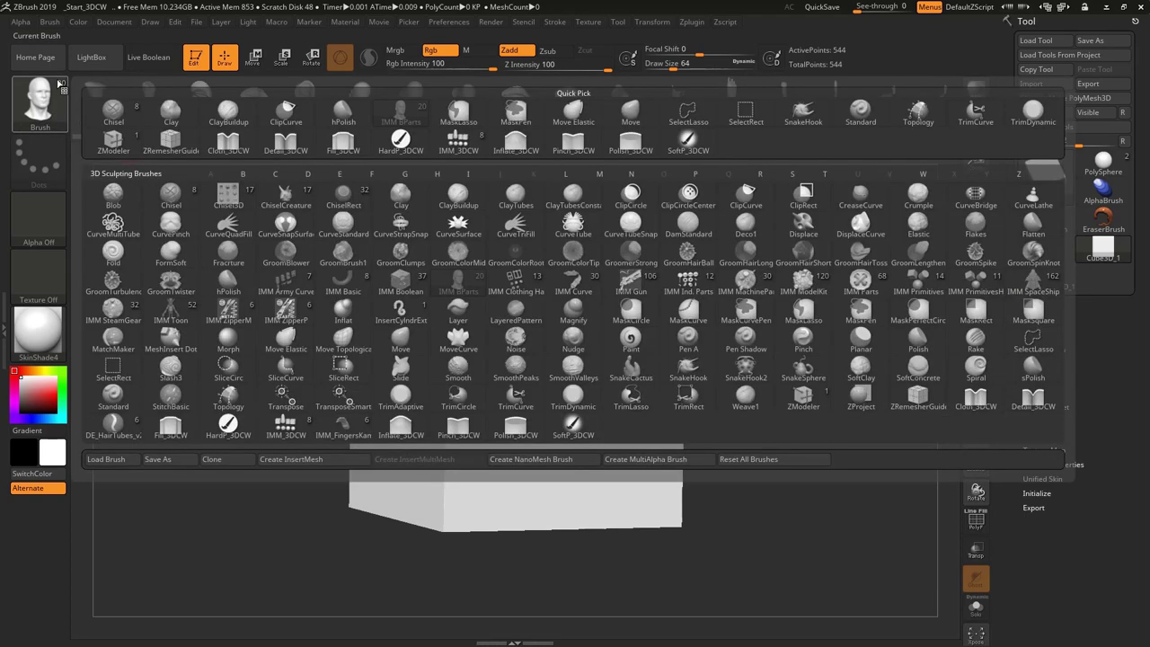
key("s")
key("t")
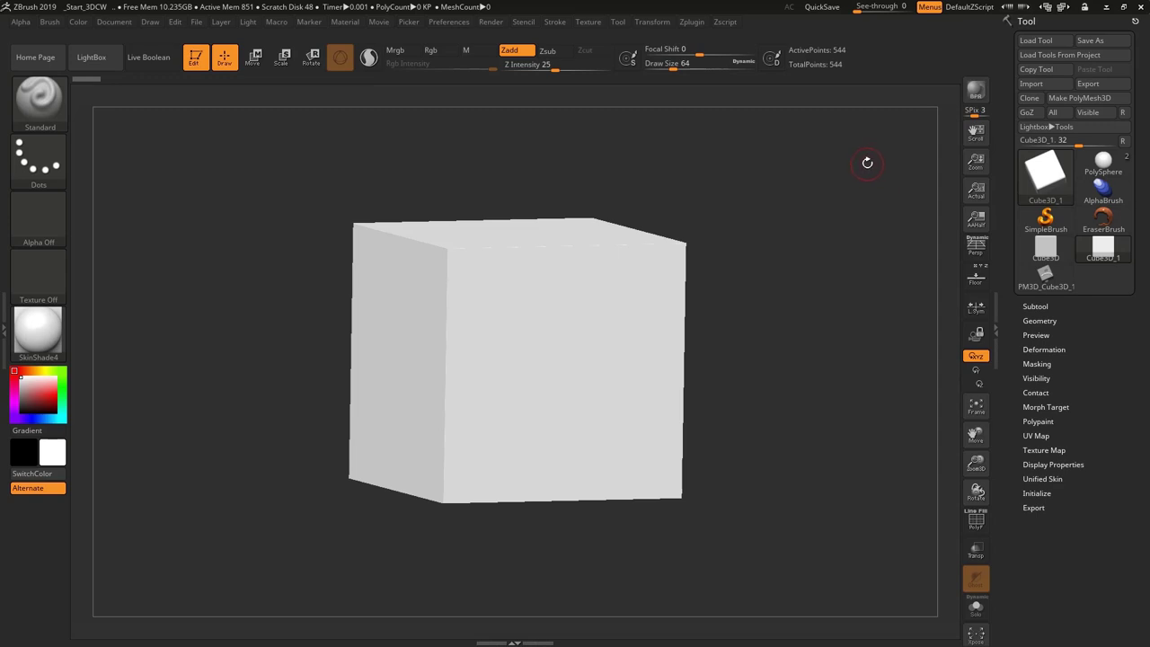
left_click(1077, 97)
left_click_drag(832, 192, 279, 98, "shift")
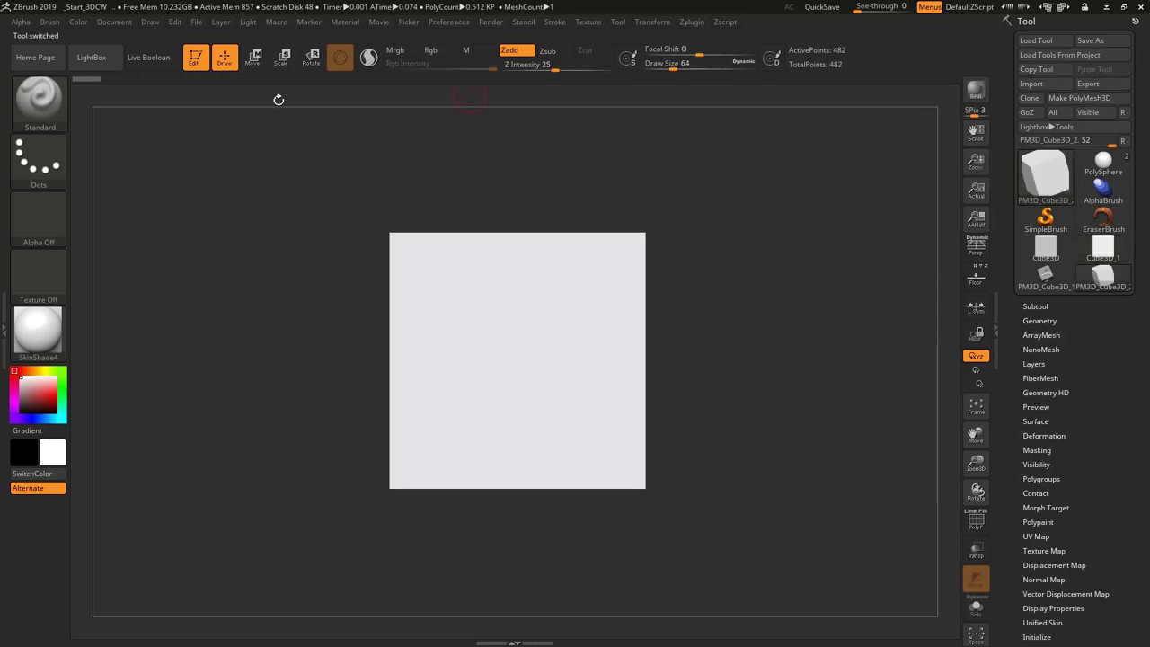
- Flatten the cube vertically and stretch it sideways into a long block, showing its wireframe
left_click(254, 58)
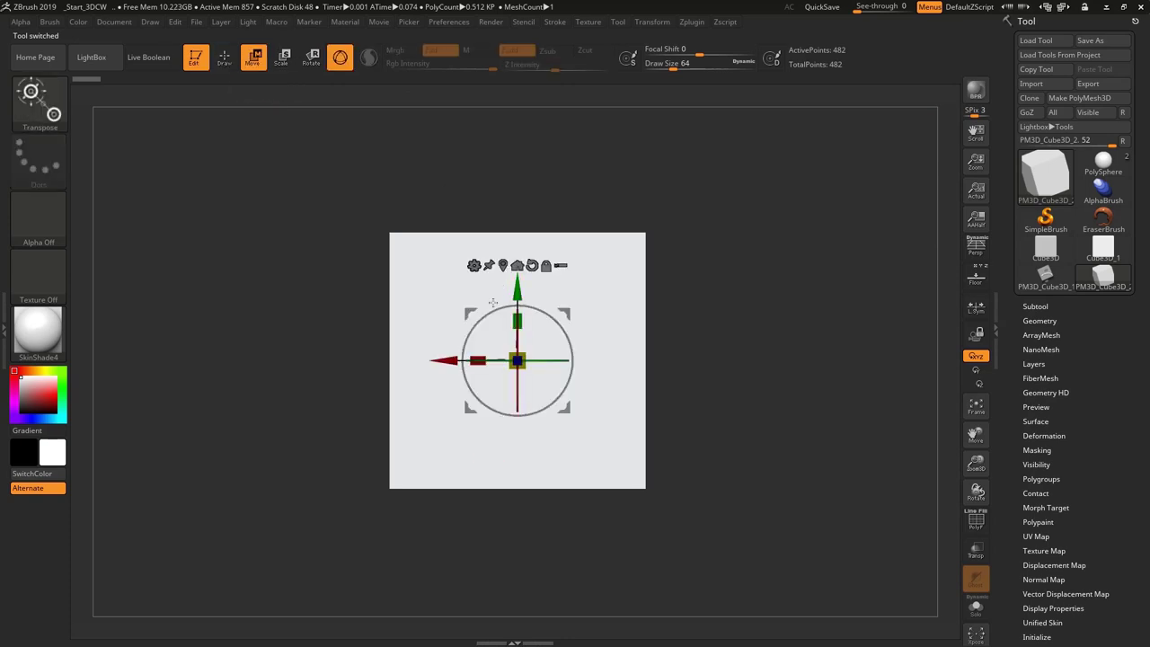
left_click_drag(516, 321, 516, 377)
left_click_drag(791, 342, 678, 306, "shift")
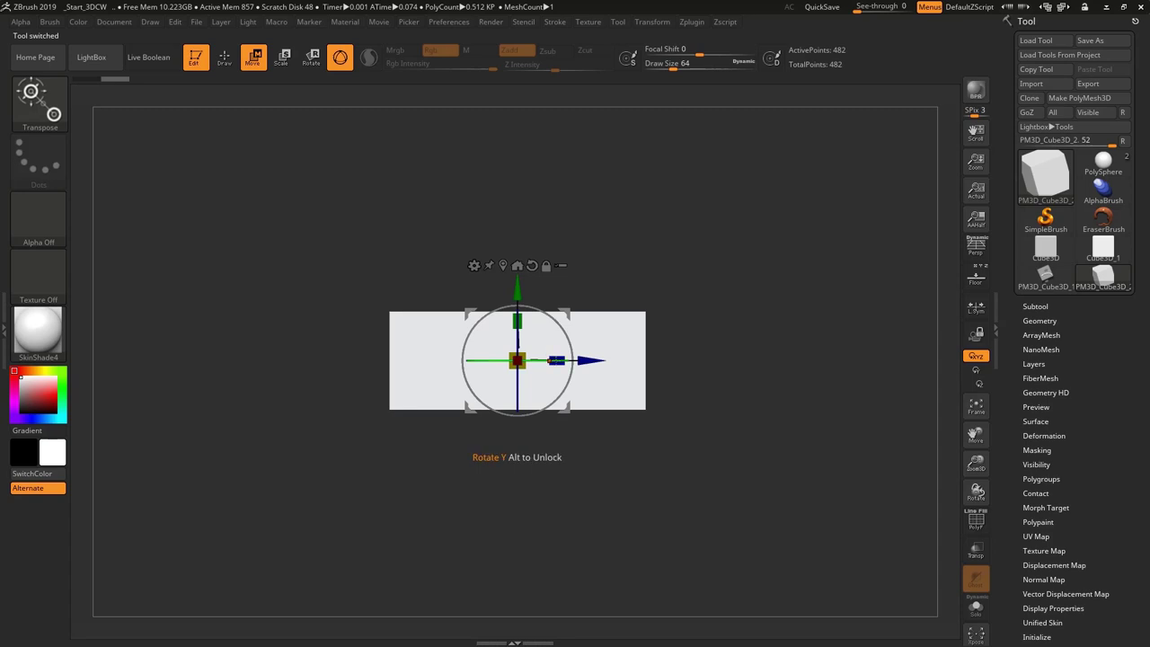
left_click_drag(556, 360, 532, 360)
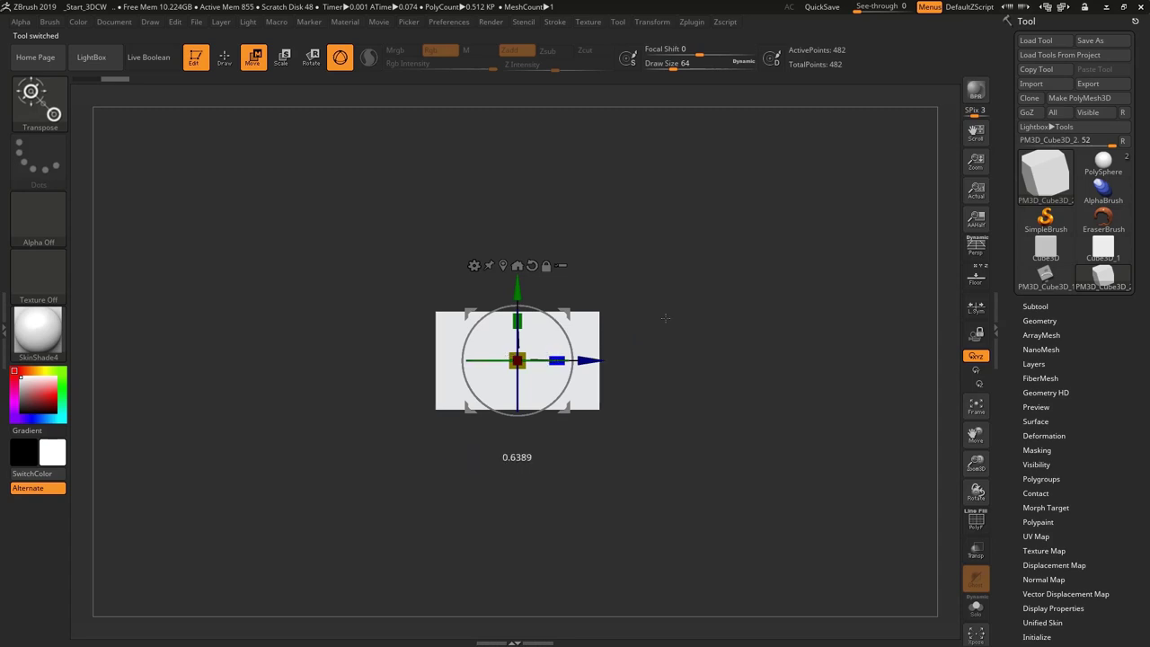
left_click_drag(683, 377, 556, 381)
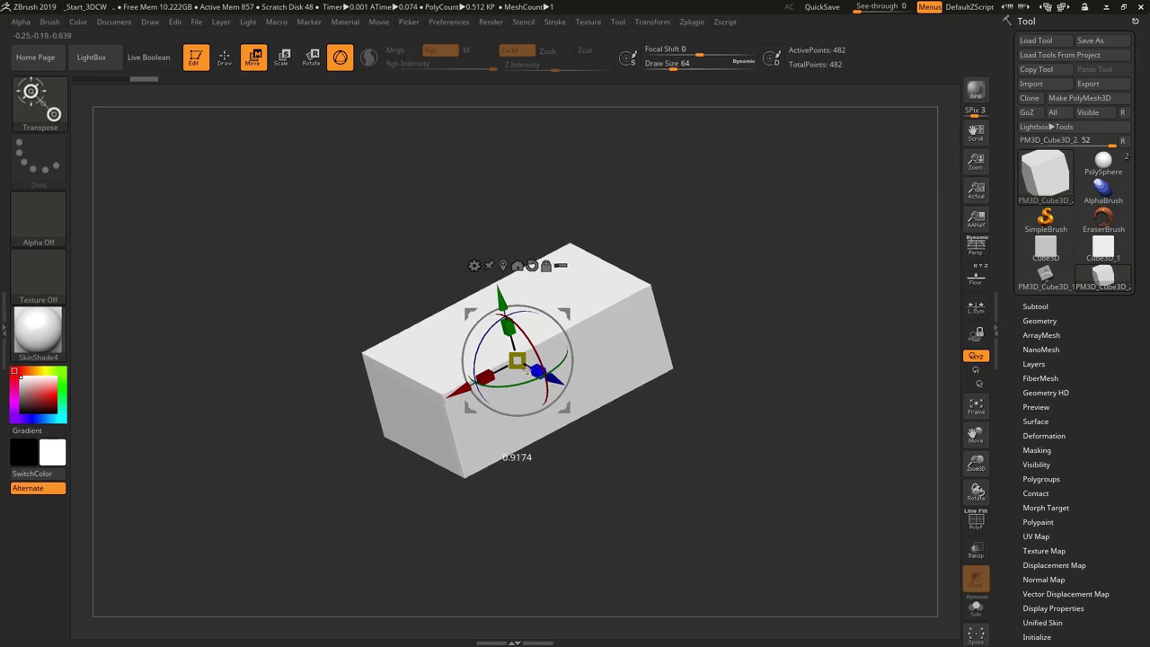
left_click_drag(683, 386, 745, 242, "shift")
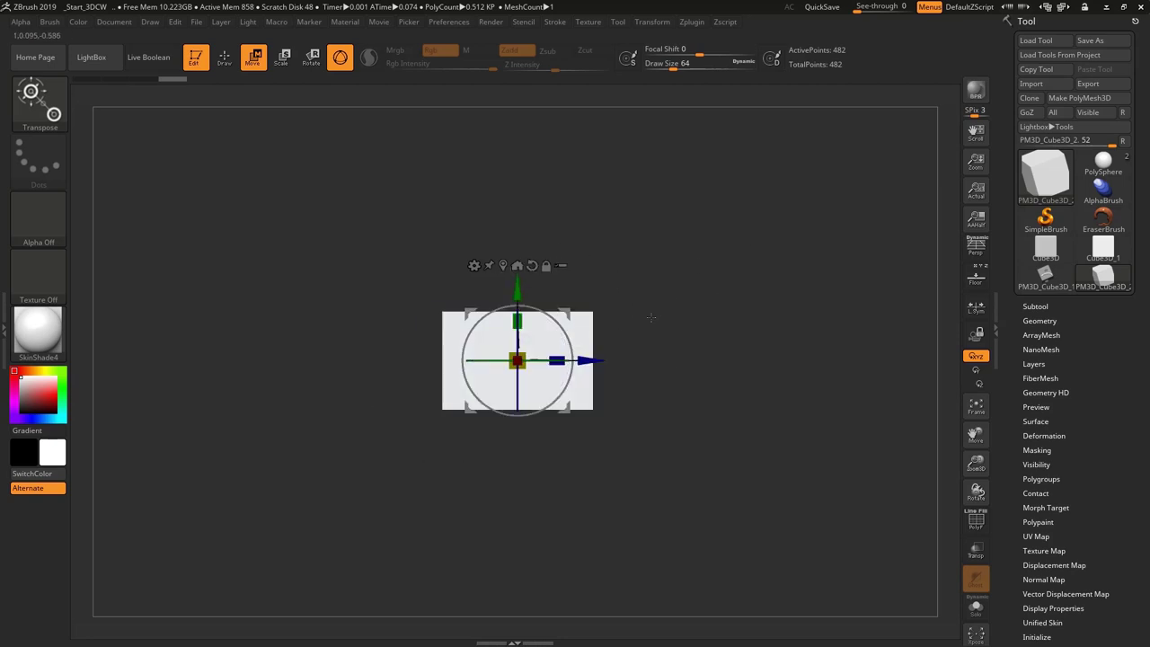
left_click_drag(651, 316, 609, 329)
left_click_drag(771, 226, 677, 295, "shift")
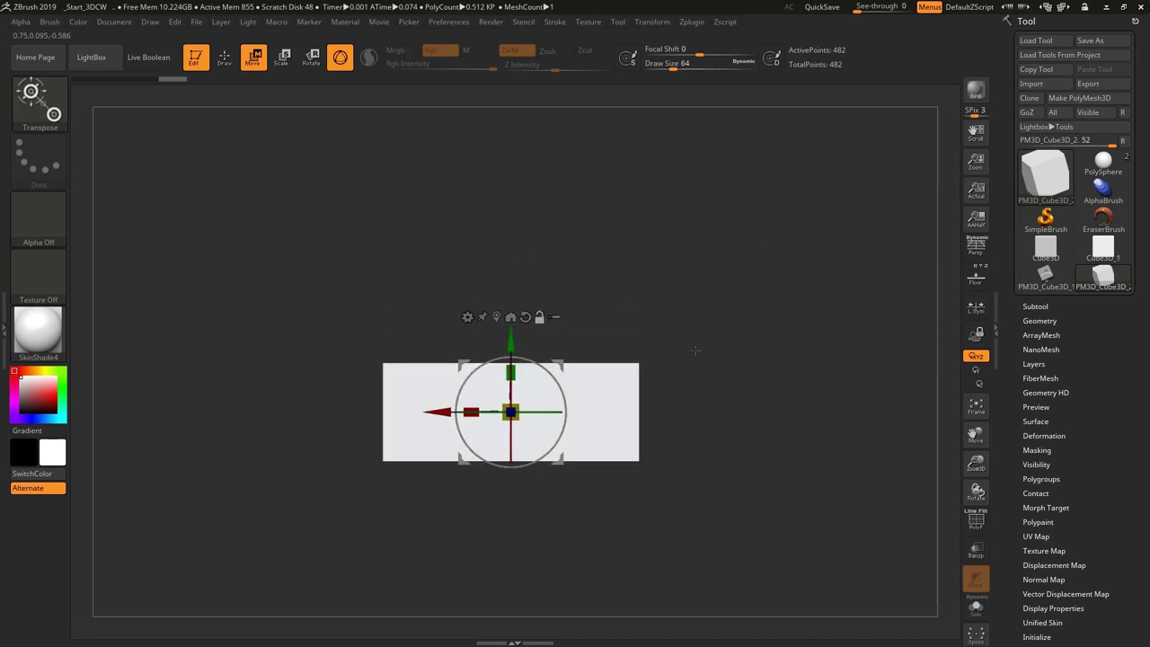
left_click(976, 520)
mouse_move(755, 386)
left_mouse_down()
mouse_move(689, 372)
mouse_move(676, 404)
left_mouse_up()
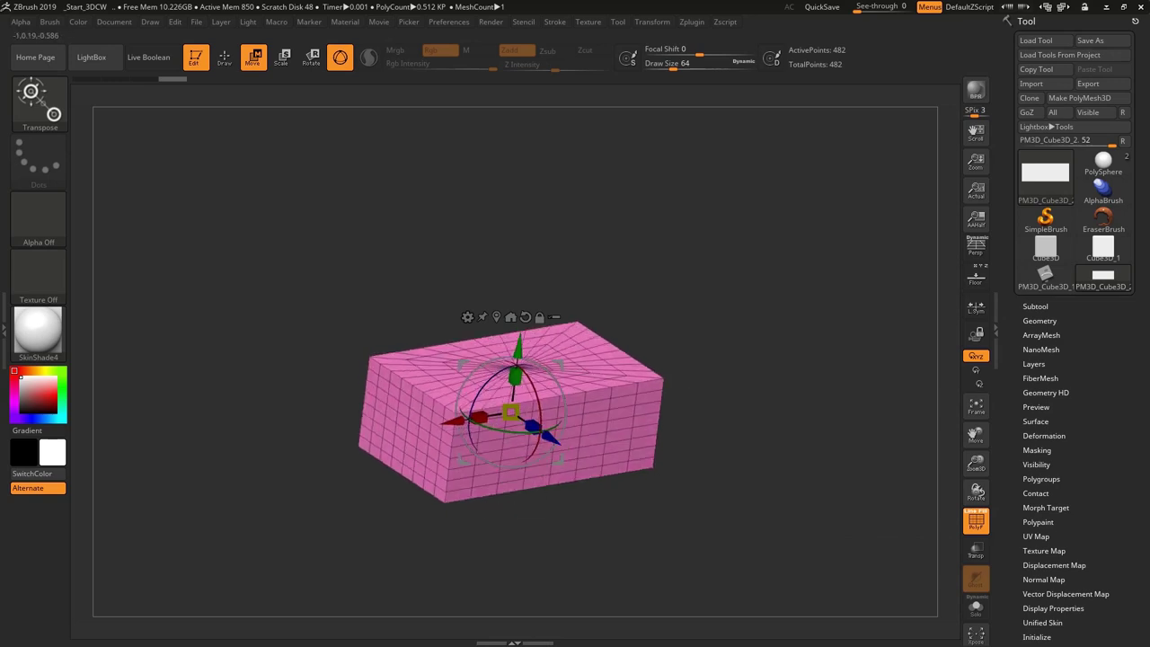
- ZRemesh the block with KeepCreases and DetectEdges on, reaching 4,968 points
left_click_drag(1093, 440, 1093, 225)
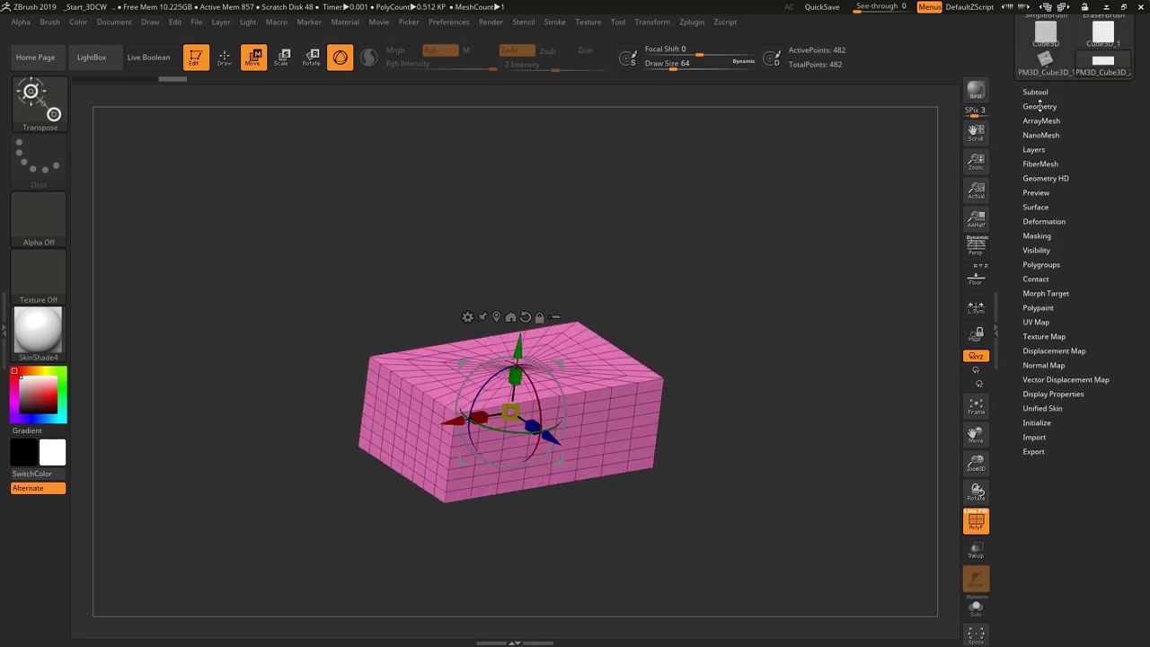
left_click(1040, 106)
left_click(1031, 338)
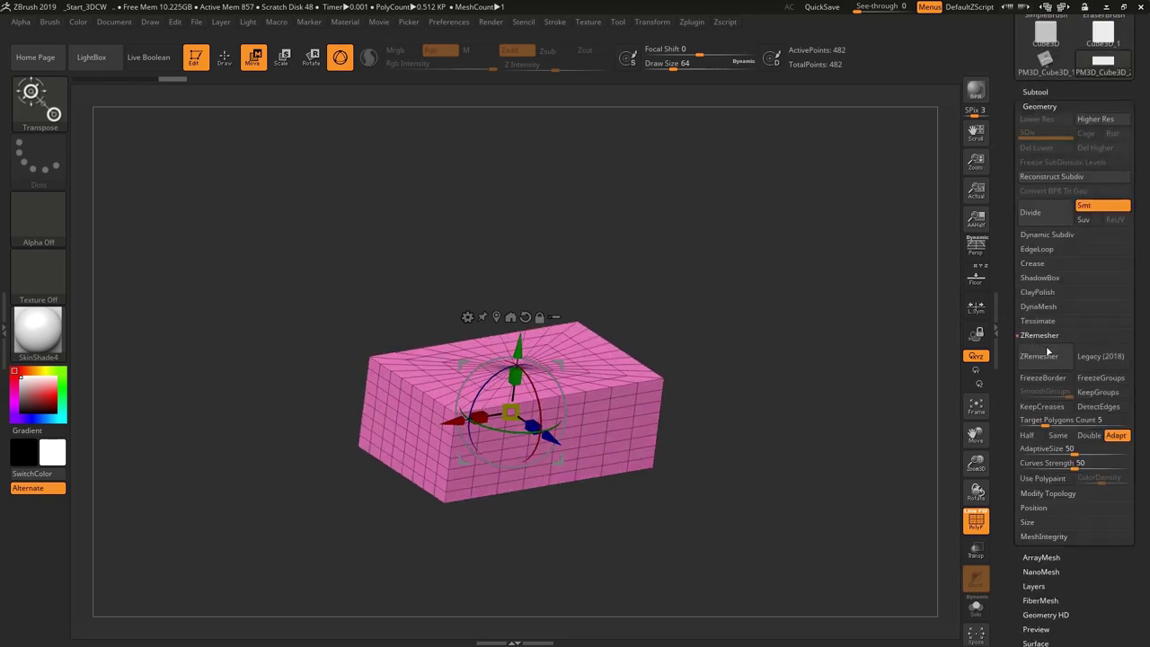
left_click(1105, 409)
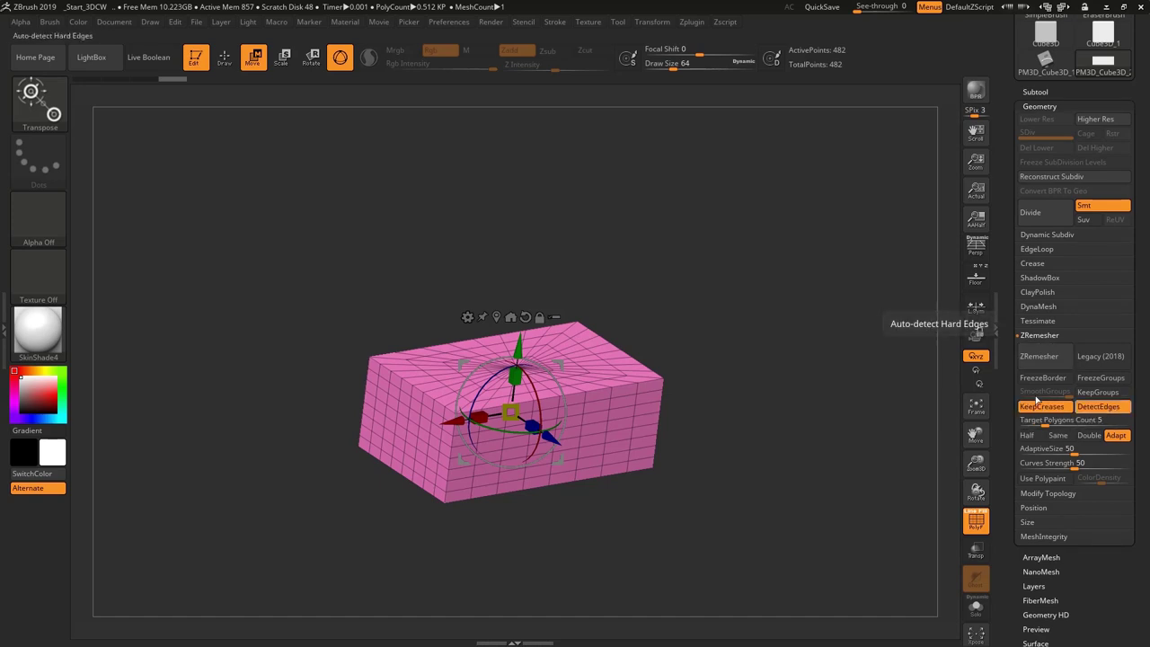
left_click(1040, 356)
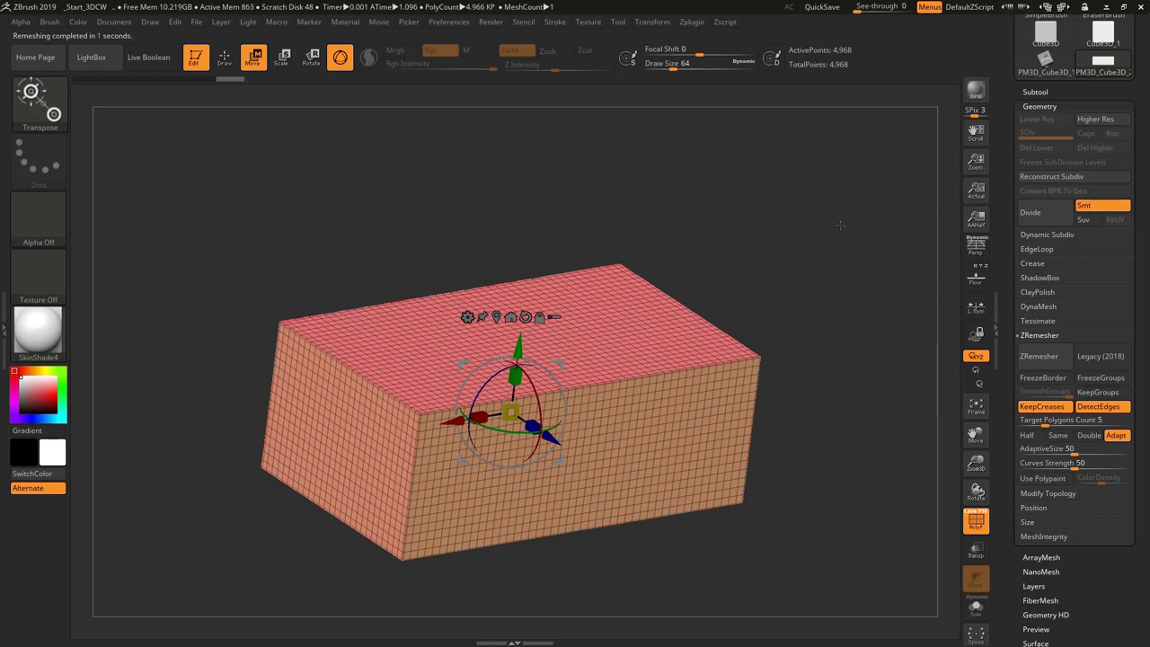
left_click_drag(839, 226, 804, 239, "shift")
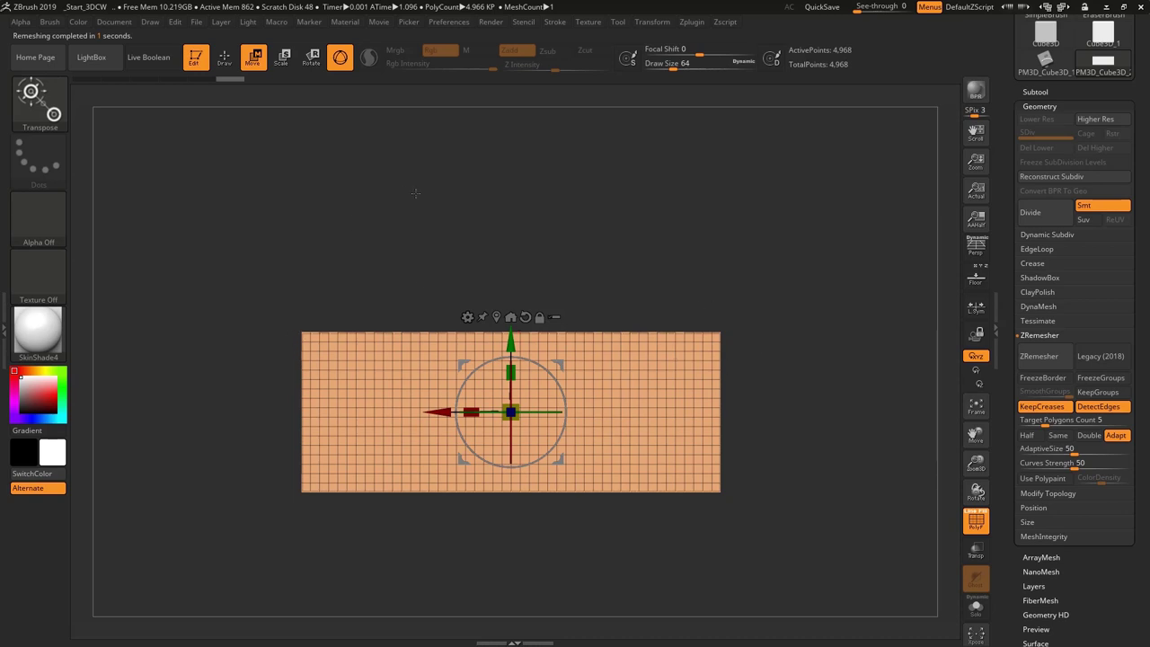
left_click_drag(415, 193, 446, 196, "shift")
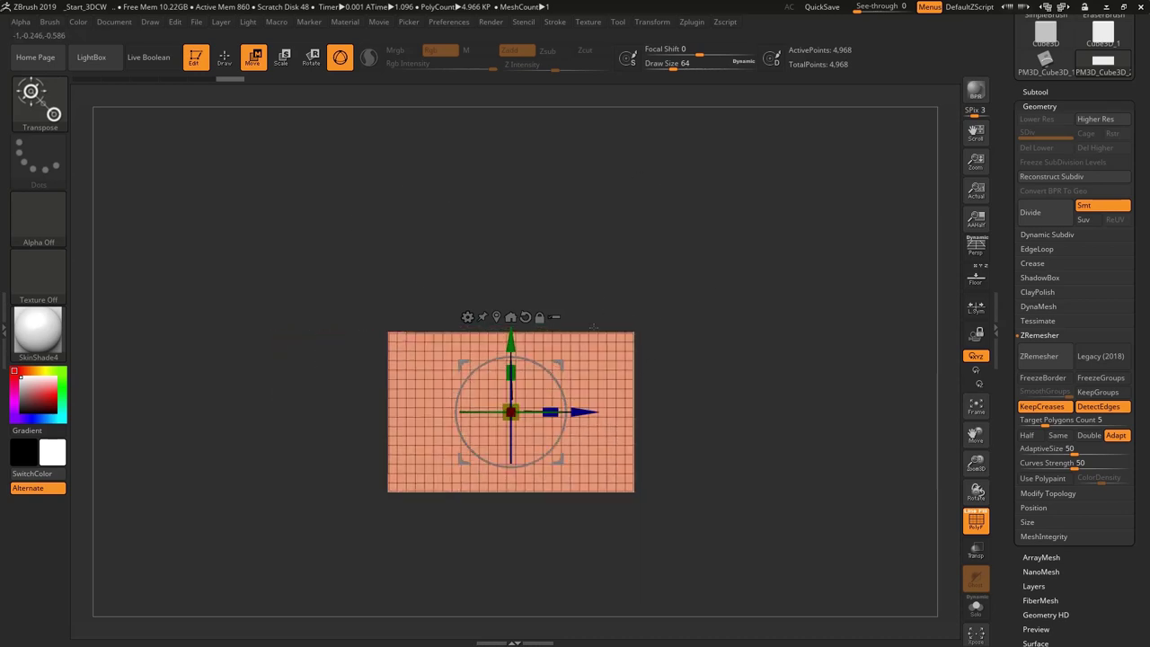
- Chamfer the box's corners with ClipCurve slices across its edges
left_click(224, 57)
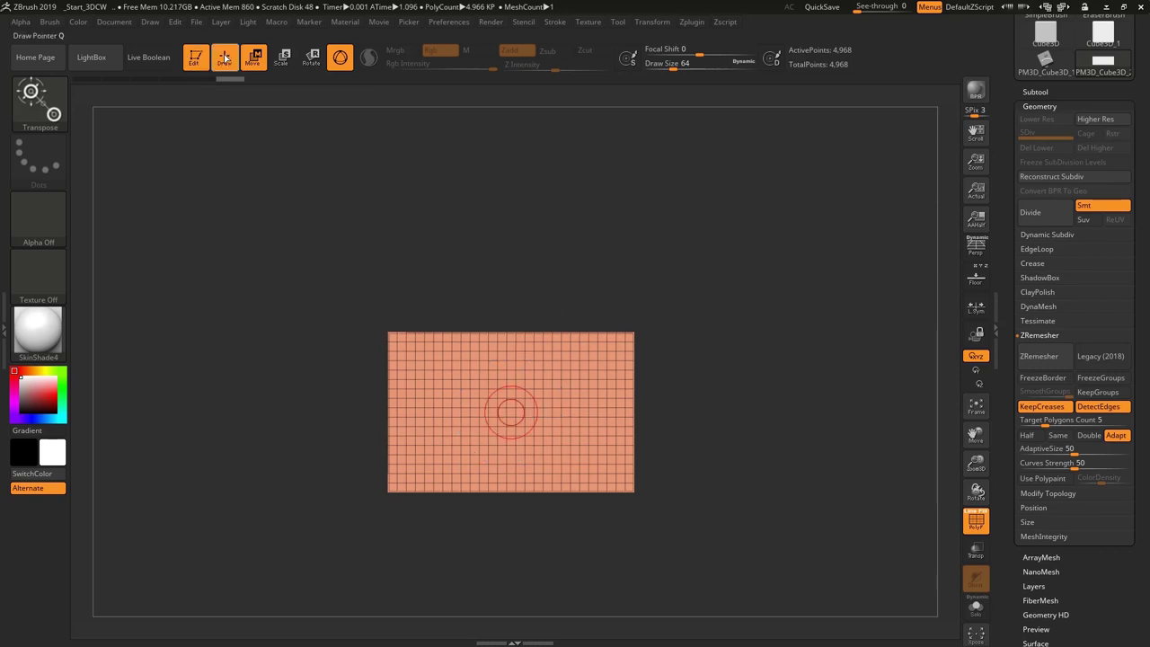
left_click(31, 106)
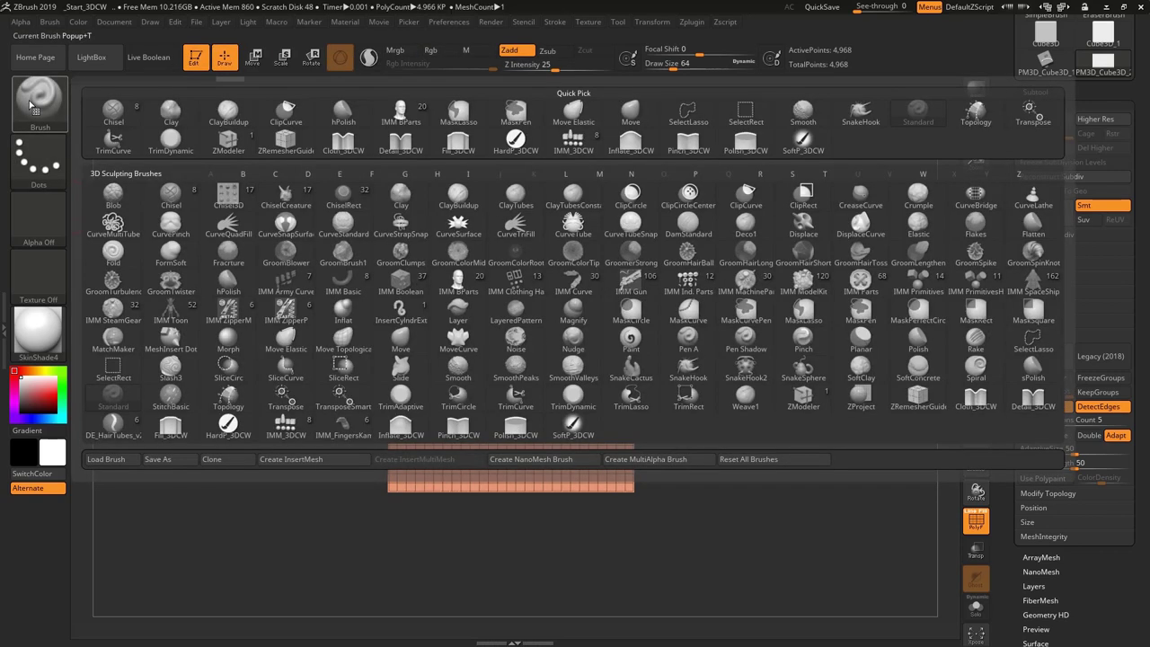
key("ctrl+shift")
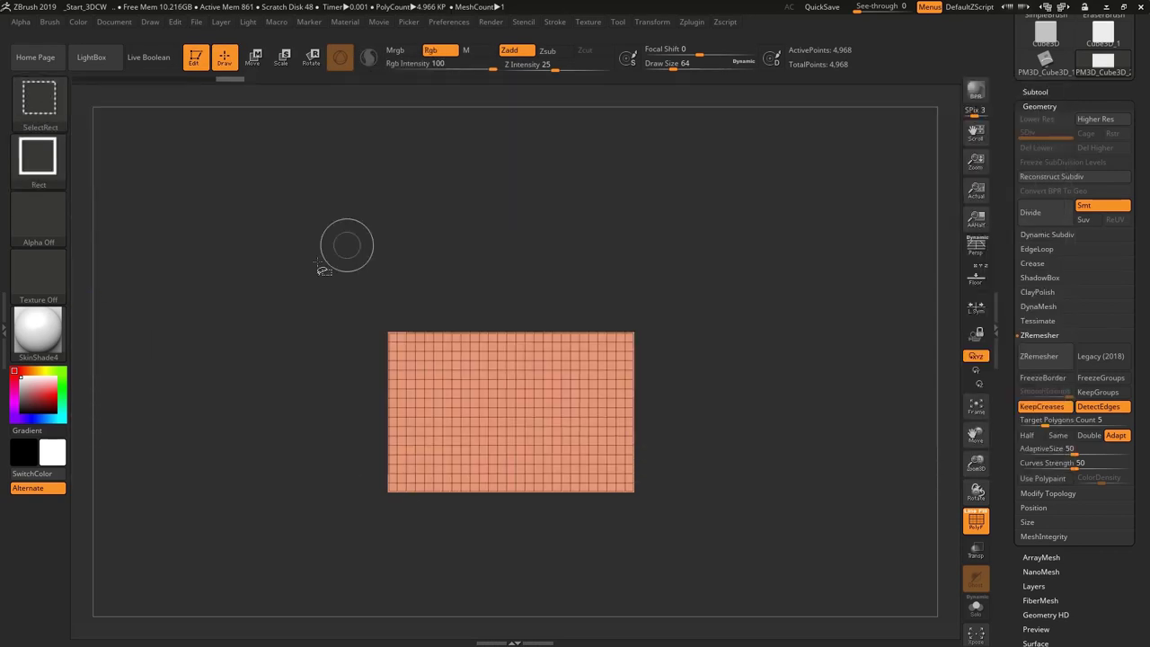
left_click(35, 108)
left_click(228, 169)
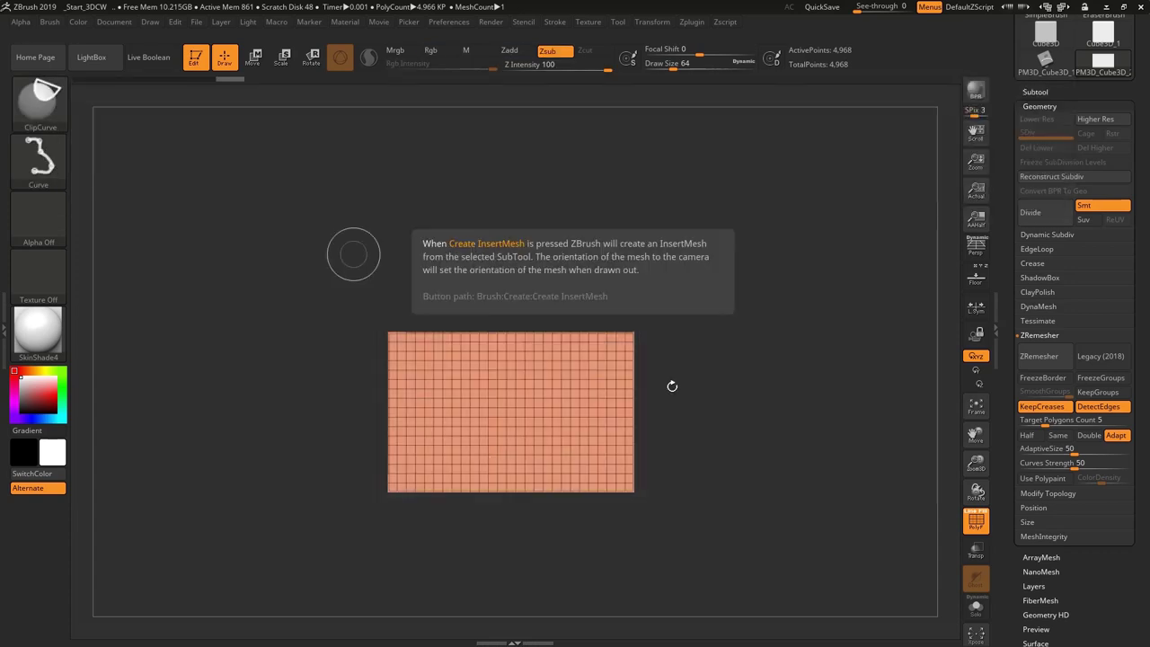
left_click_drag(552, 250, 713, 426, "ctrl+shift")
mouse_move(755, 393)
left_mouse_down("ctrl+shift")
mouse_move(600, 546)
mouse_move(575, 545)
left_mouse_up("ctrl+shift")
mouse_move(734, 434)
left_mouse_down()
mouse_move(692, 440)
mouse_move(833, 425)
mouse_move(665, 581)
left_mouse_up()
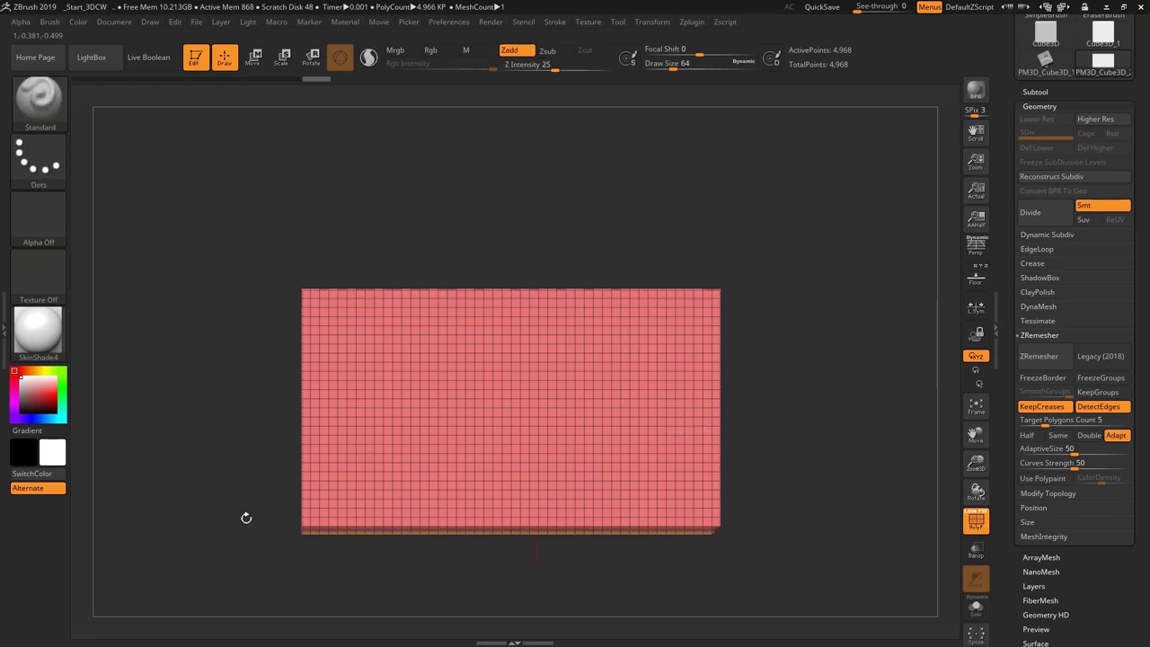
mouse_move(346, 573)
left_mouse_down("ctrl+shift")
mouse_move(196, 438)
mouse_move(210, 321)
mouse_move(914, 473)
left_mouse_up("ctrl+shift")
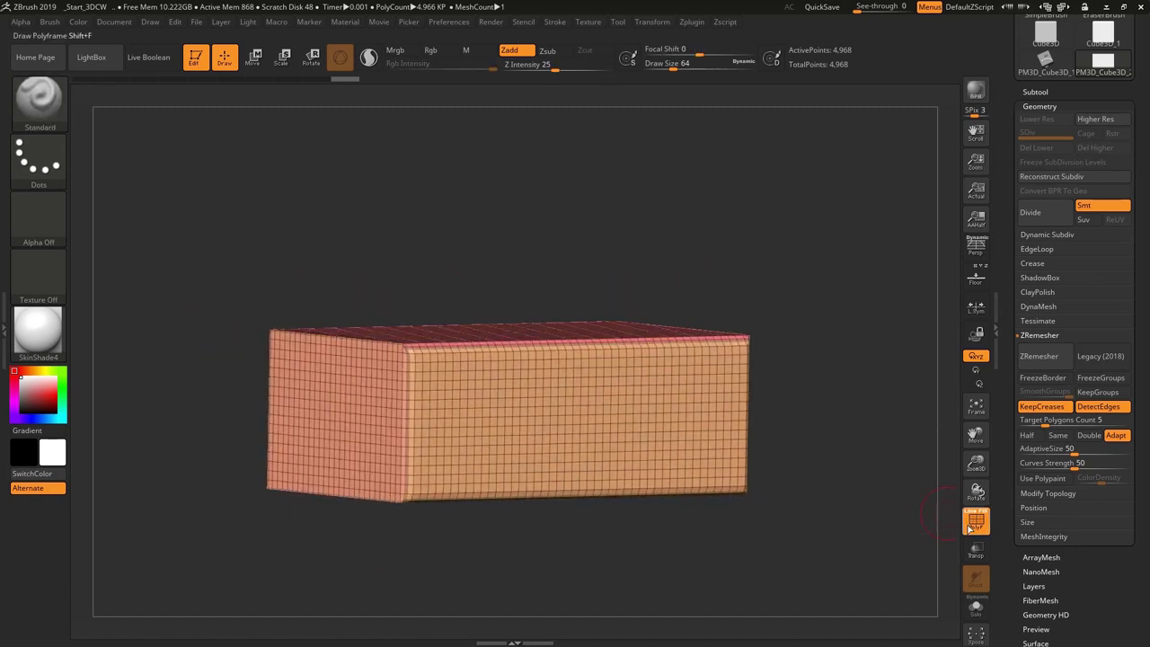
- Hide the wireframe and apply the MatCap White material to the block
left_click(970, 529)
mouse_move(564, 333)
left_mouse_down()
mouse_move(488, 360)
mouse_move(475, 282)
left_mouse_up()
mouse_move(455, 401)
left_mouse_down()
mouse_move(442, 437)
mouse_move(309, 225)
left_mouse_up()
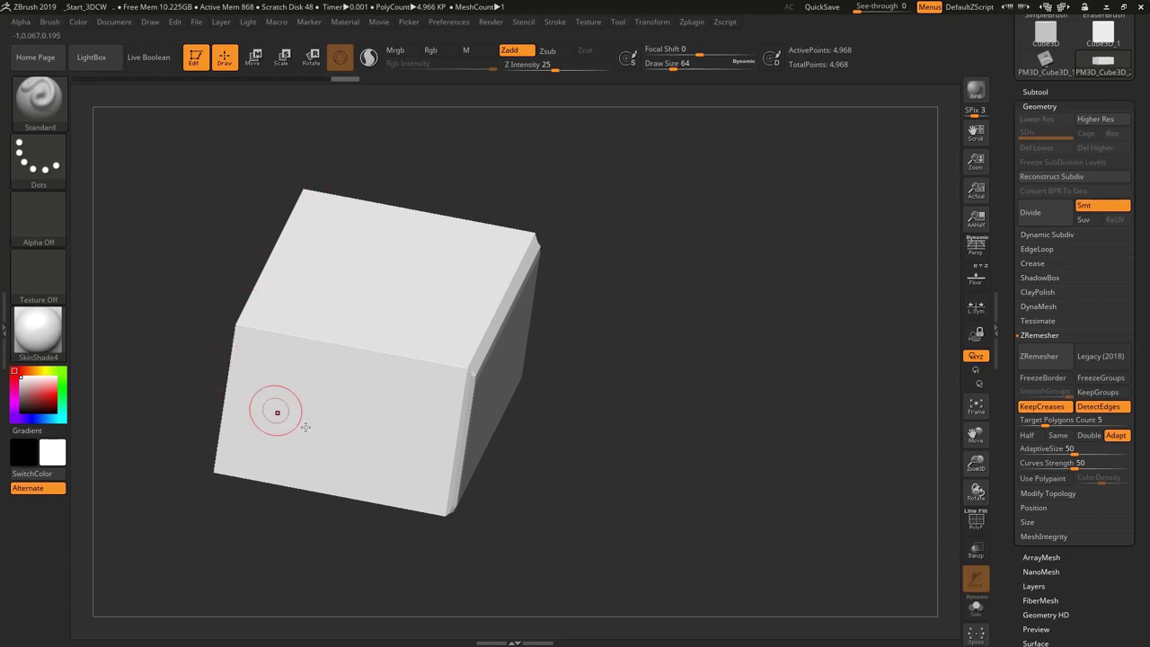
left_click_drag(570, 398, 524, 392)
left_click(1034, 91)
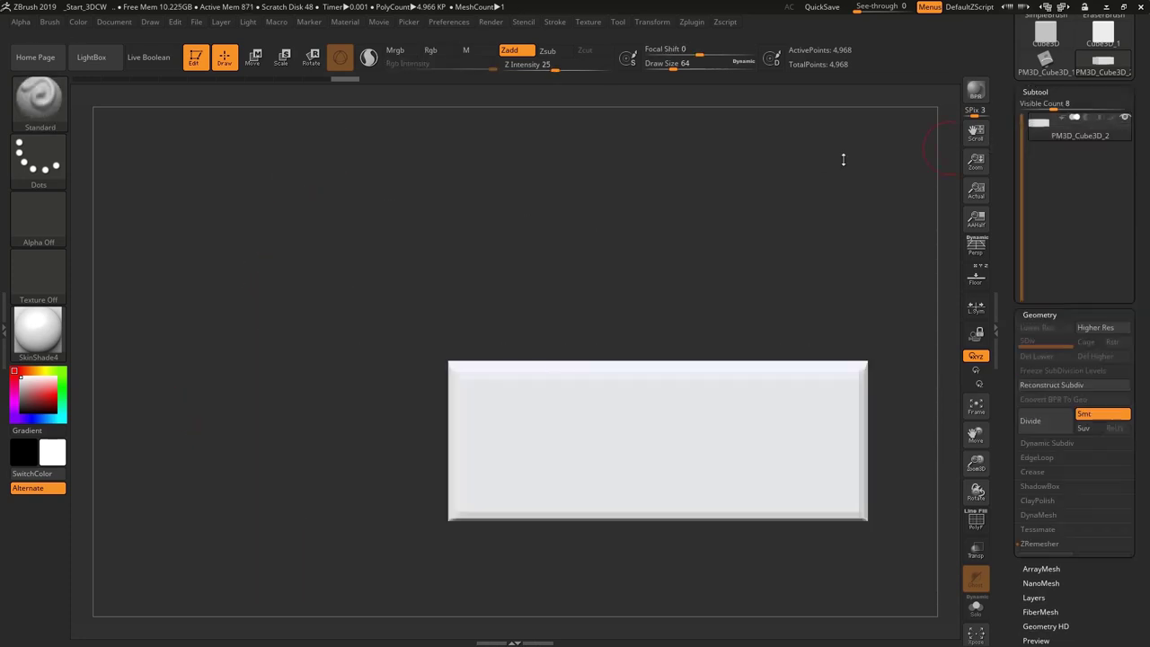
left_click(38, 331)
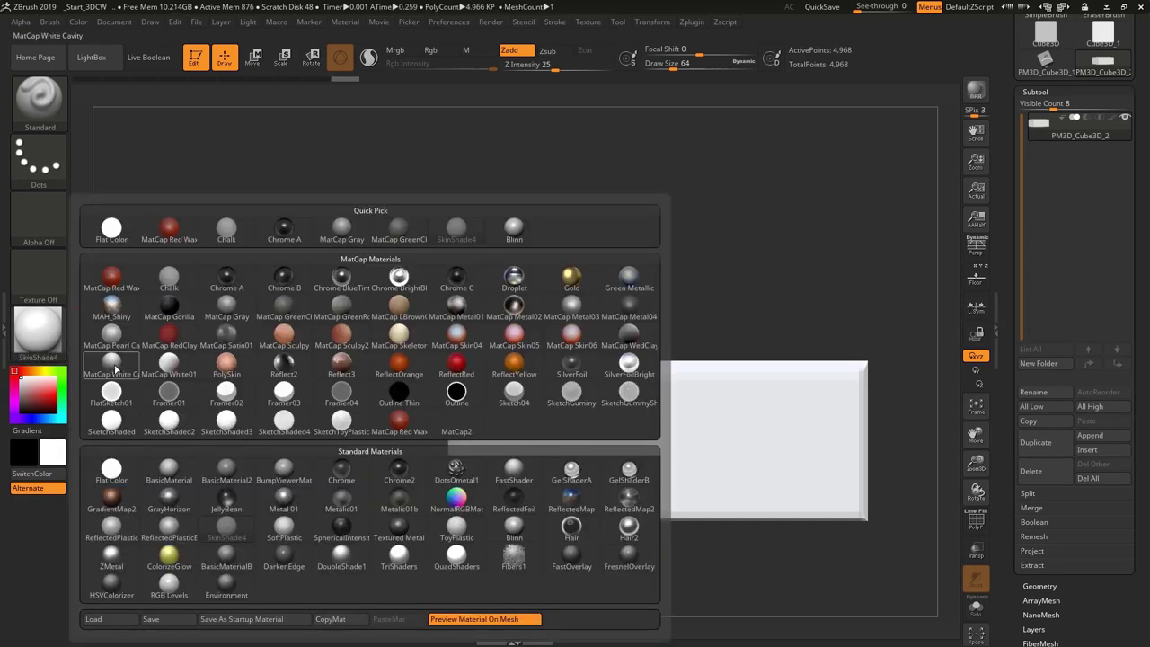
left_click(111, 362)
mouse_move(591, 257)
left_mouse_down("alt")
mouse_move(490, 246)
mouse_move(597, 285)
mouse_move(599, 299)
left_mouse_up("alt")
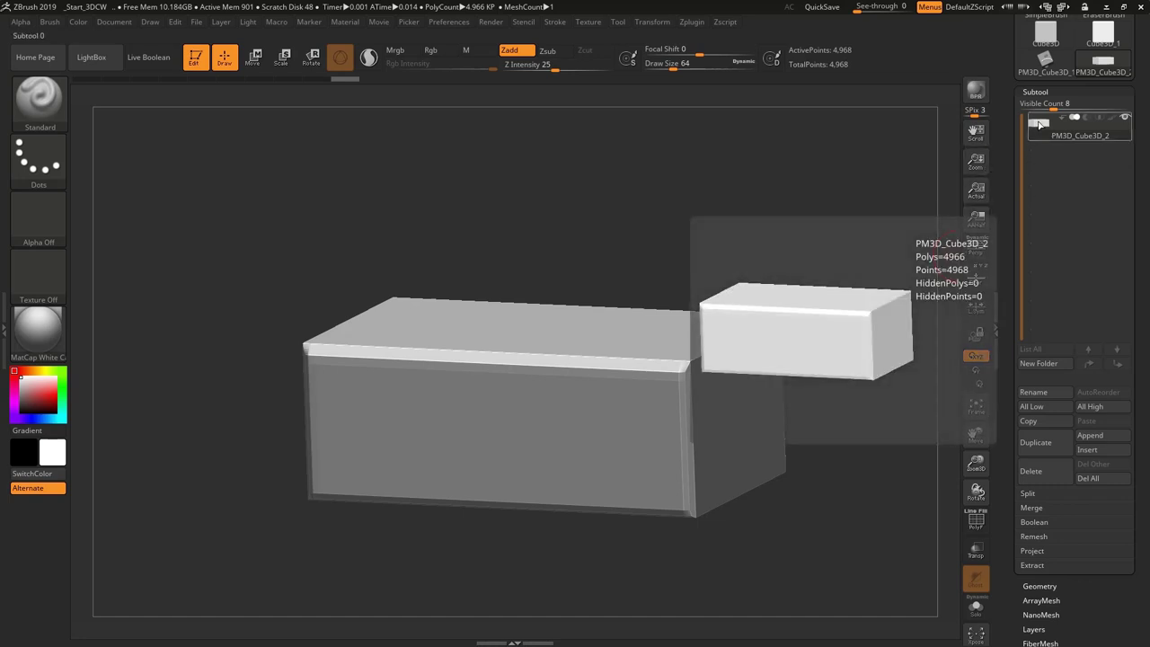
- Duplicate the box four times as PM3D_Cube3D_3 to _6, then solo PM3D_Cube3D_3
left_click(1064, 450)
left_click(1062, 449)
left_click(1062, 450)
left_click(1062, 450)
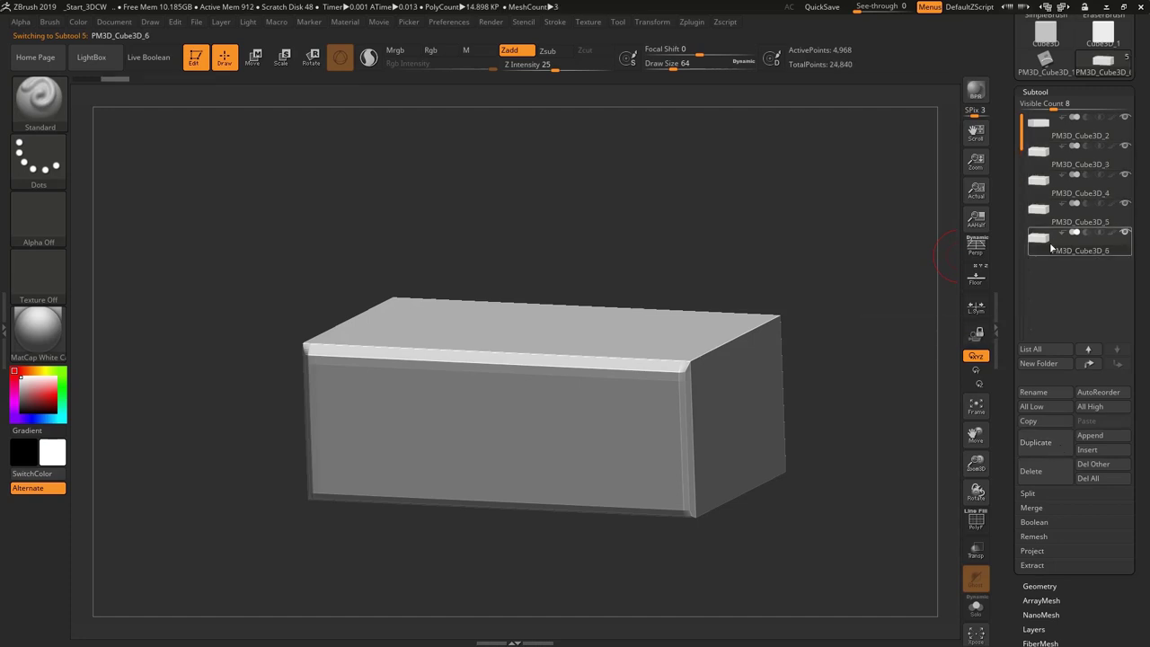
left_click(977, 611)
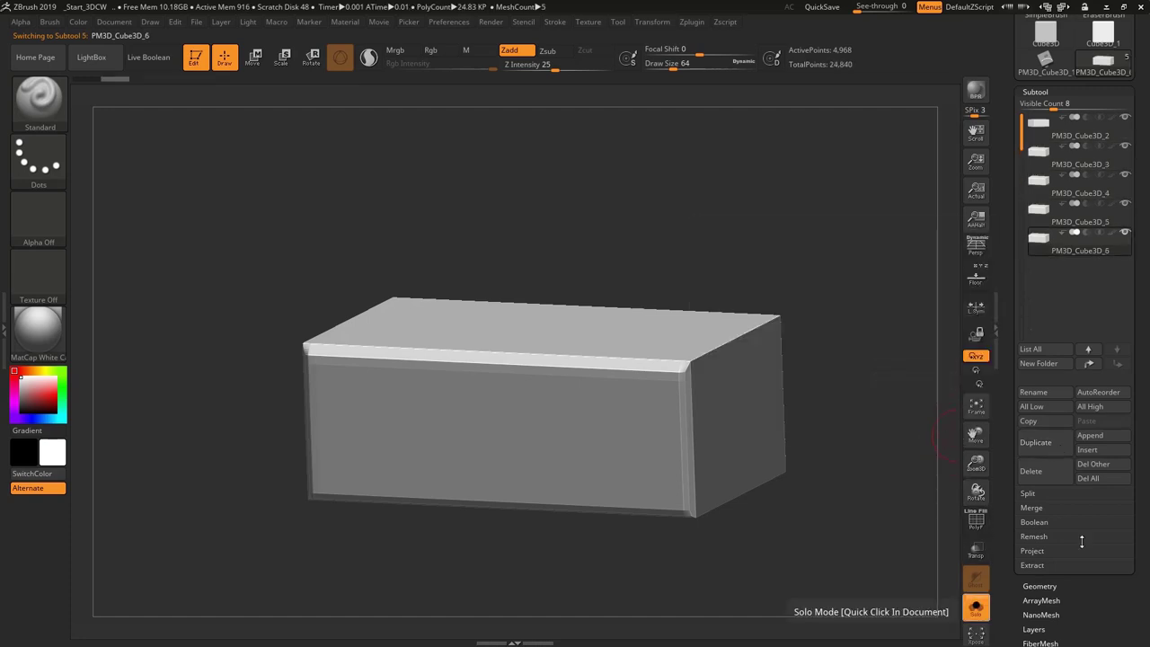
left_click(1040, 155)
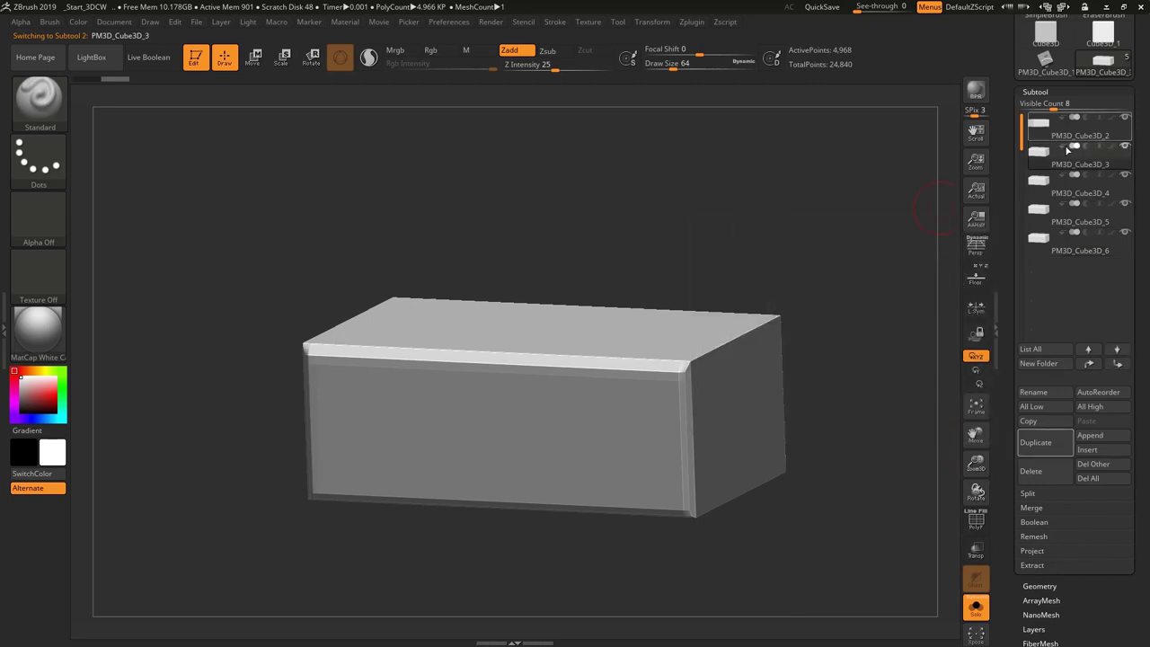
- Pick the TrimDynamic brush, enlarge it, and roughen the box's top-right corner
left_click_drag(663, 255, 675, 244, "shift")
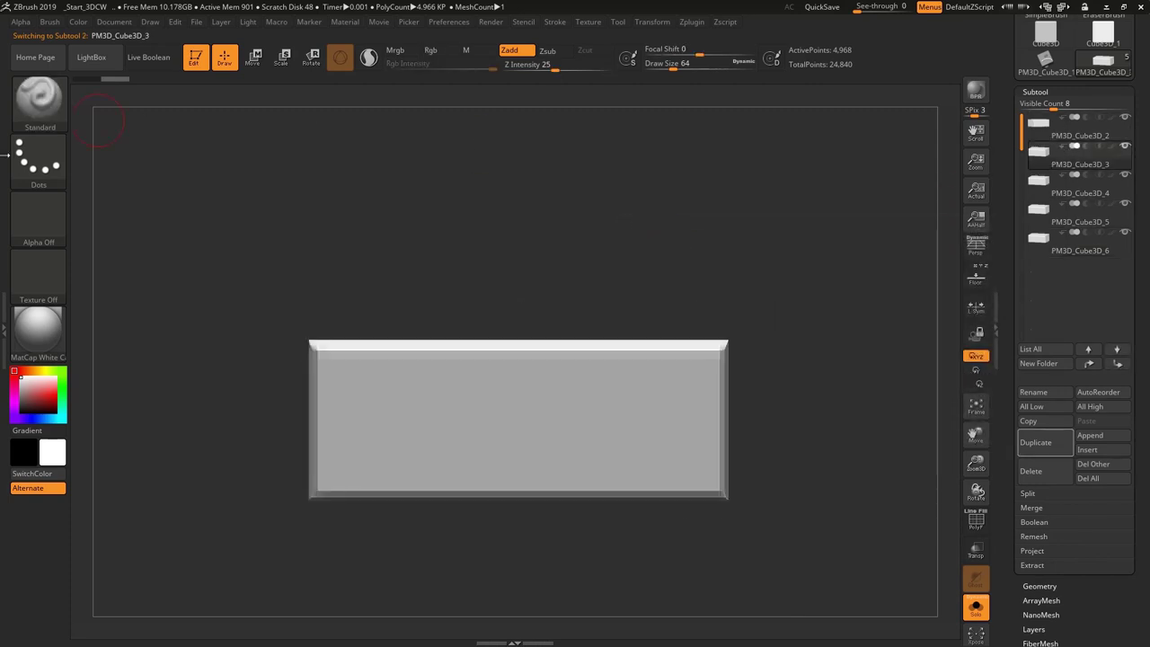
left_click(46, 97)
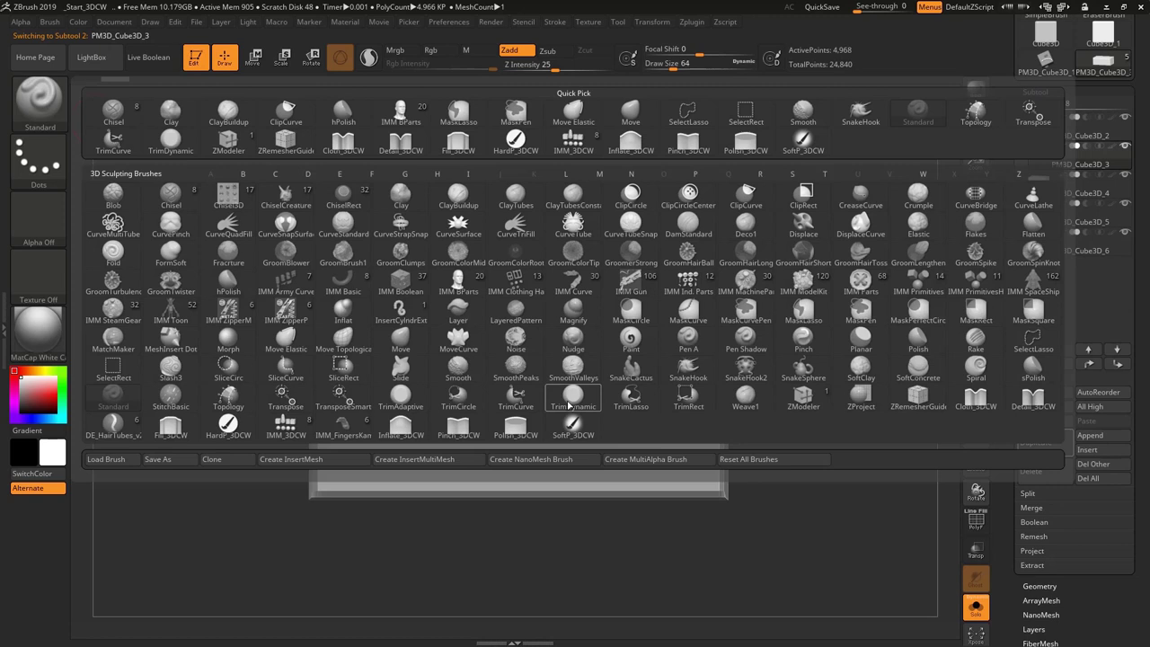
left_click(573, 403)
left_click_drag(659, 72, 674, 67)
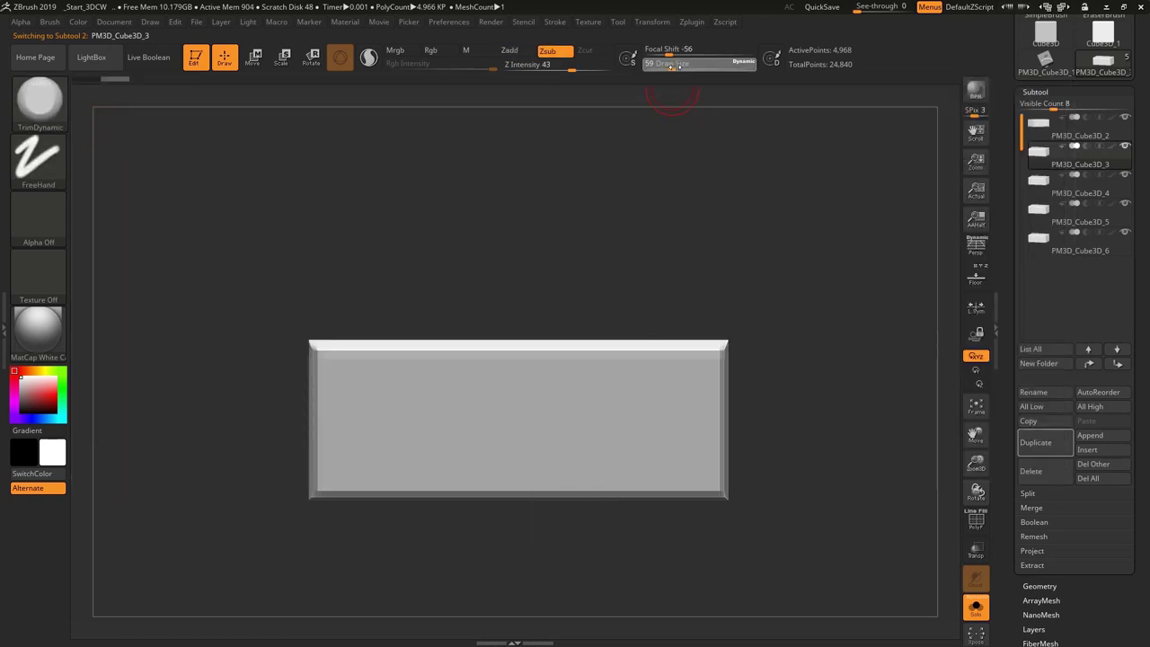
left_click_drag(737, 202, 751, 486)
mouse_move(706, 329)
left_mouse_down()
mouse_move(668, 371)
mouse_move(714, 355)
mouse_move(692, 395)
mouse_move(730, 348)
mouse_move(704, 525)
left_mouse_up()
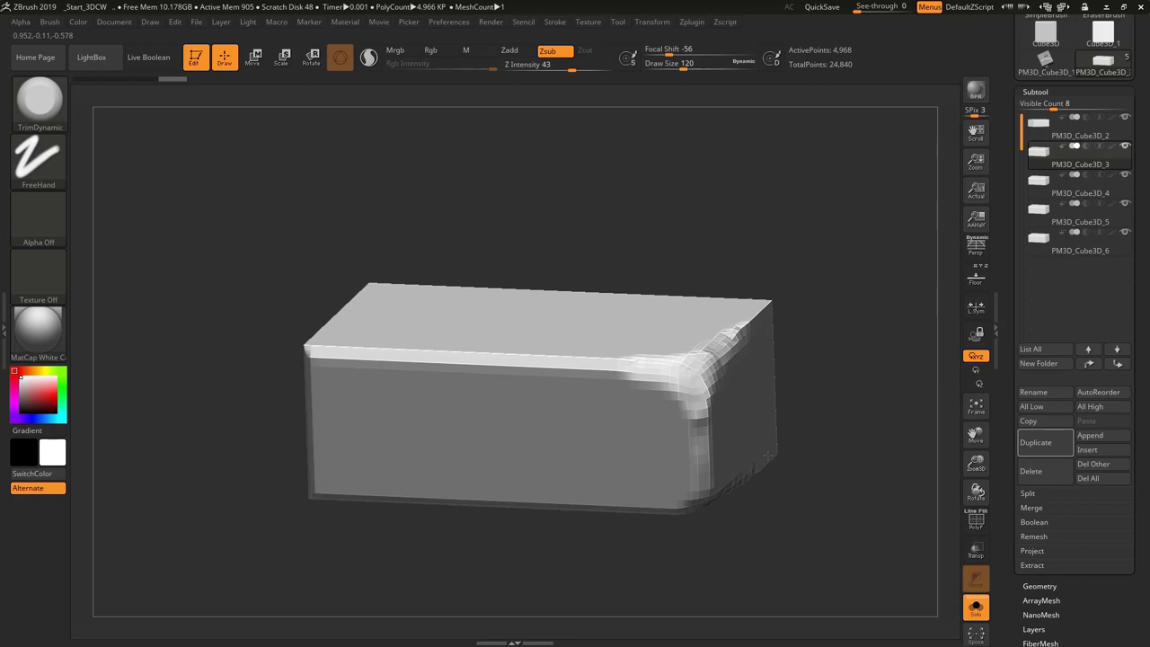
- Trim the top-left, left and lower-right bottom edges into worn stone
right_click_drag(418, 450, 393, 411, "shift")
right_click_drag(299, 360, 316, 352)
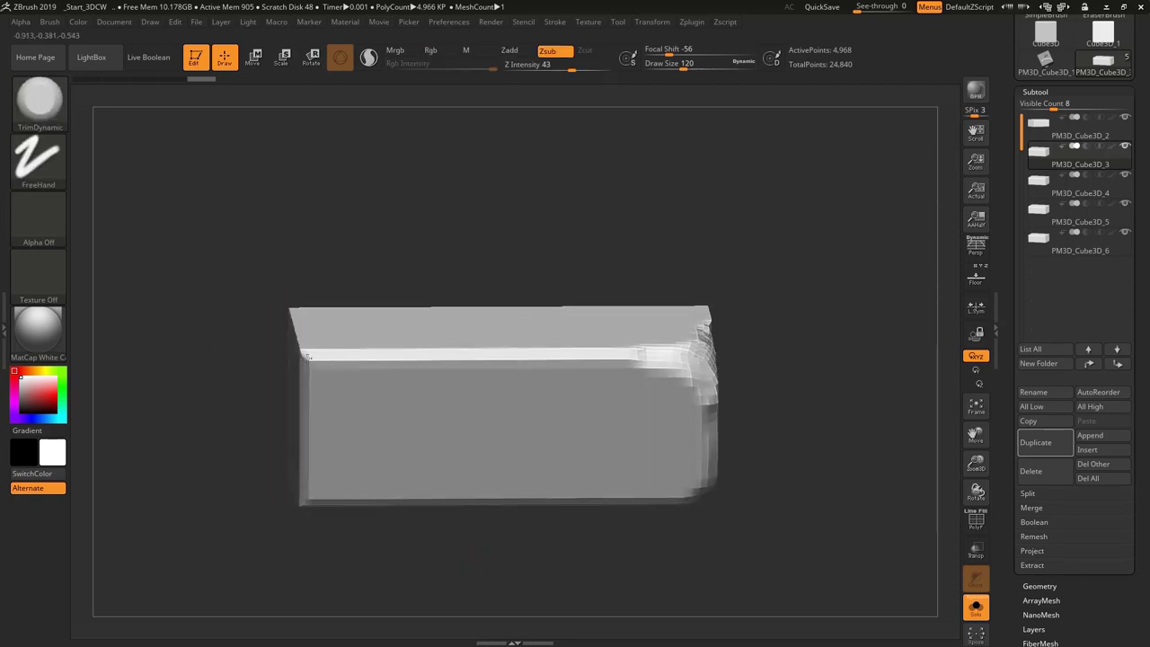
left_click_drag(345, 357, 303, 345)
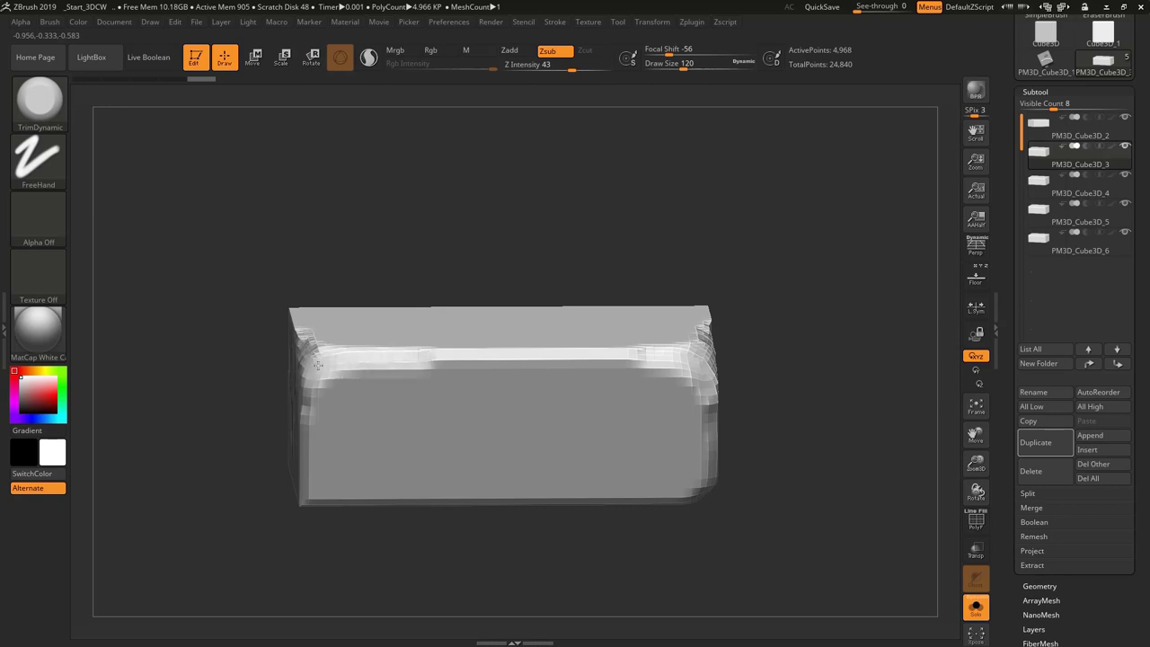
right_click_drag(352, 462, 326, 432, "shift")
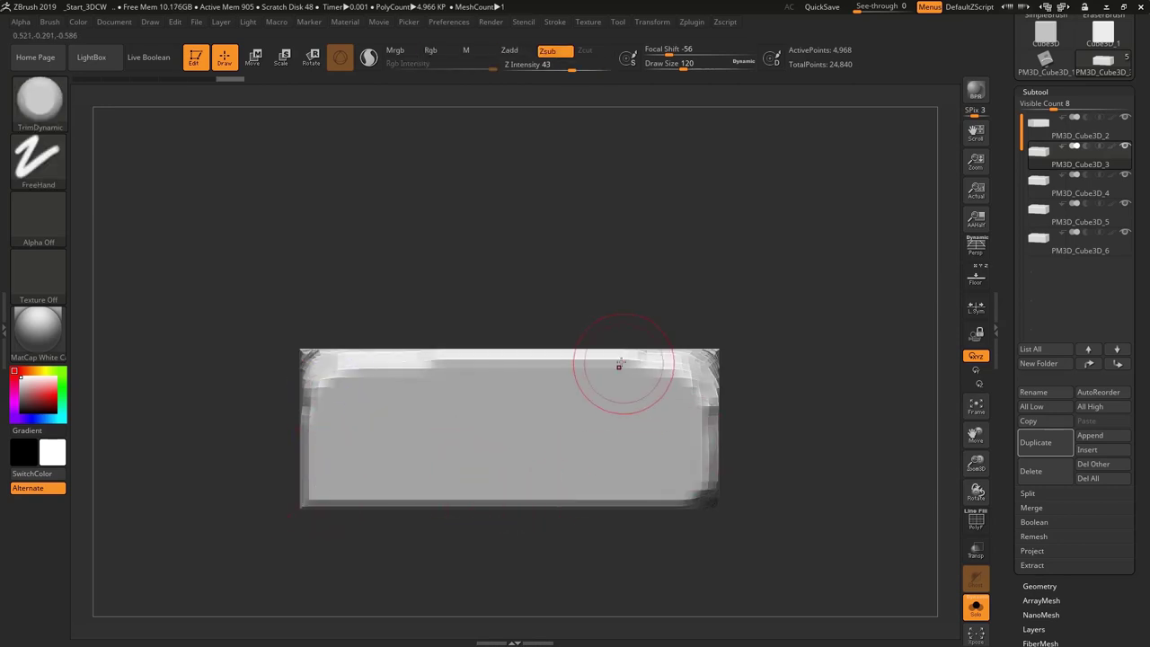
mouse_move(673, 482)
left_mouse_down()
mouse_move(573, 509)
mouse_move(569, 468)
left_mouse_up()
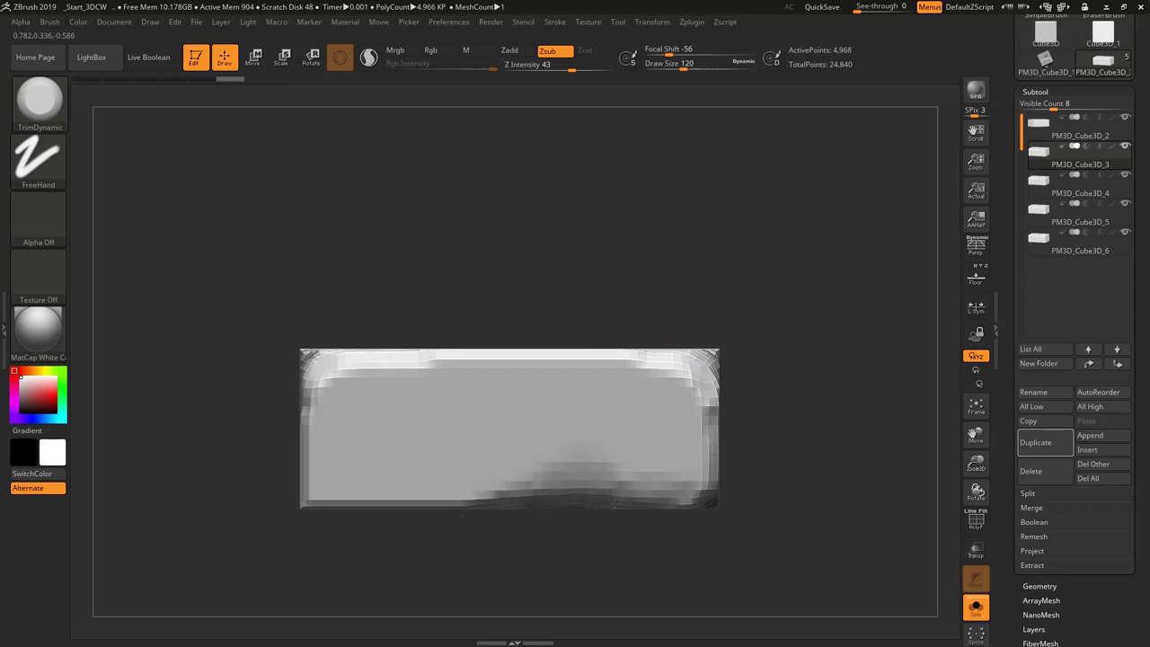
left_click_drag(643, 286, 746, 280)
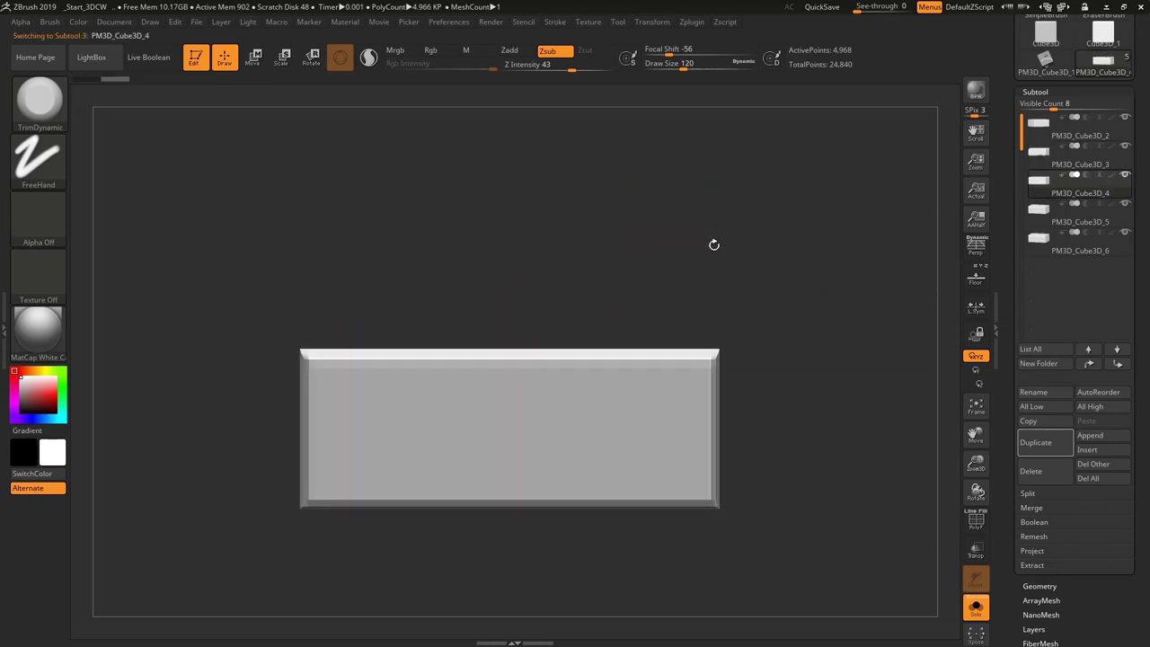
- Raise Z Intensity to 71 and chip the block's top-right corner and front edge
left_click_drag(714, 244, 693, 296)
left_click_drag(699, 382, 791, 301)
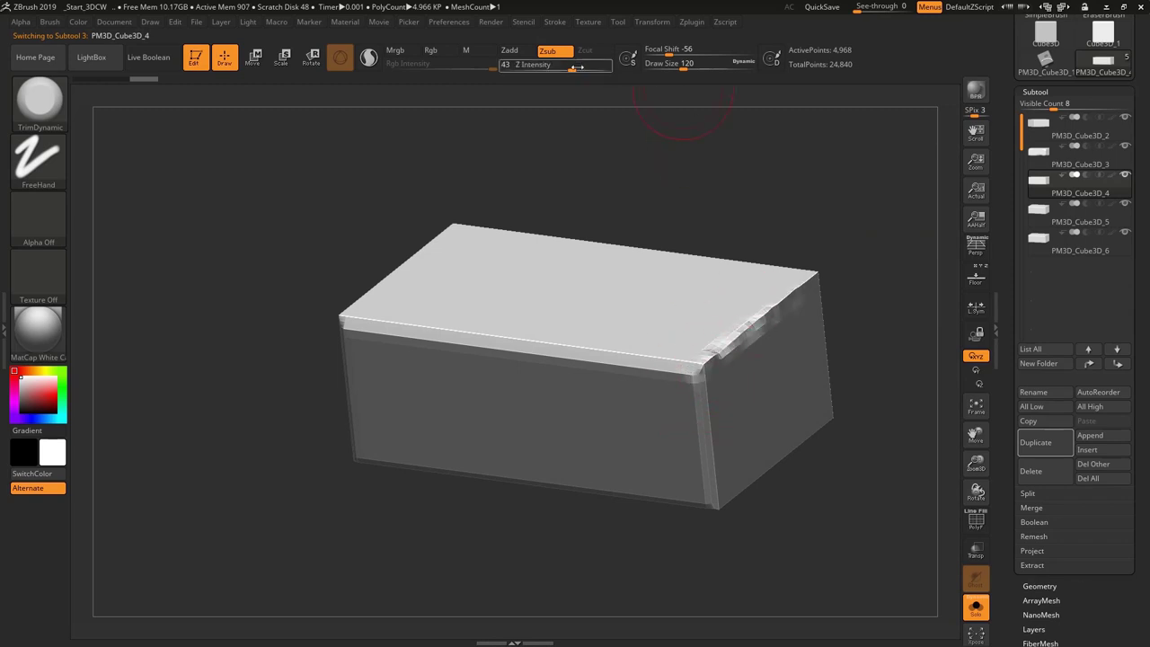
left_click_drag(585, 66, 593, 66)
left_click_drag(775, 302, 696, 373)
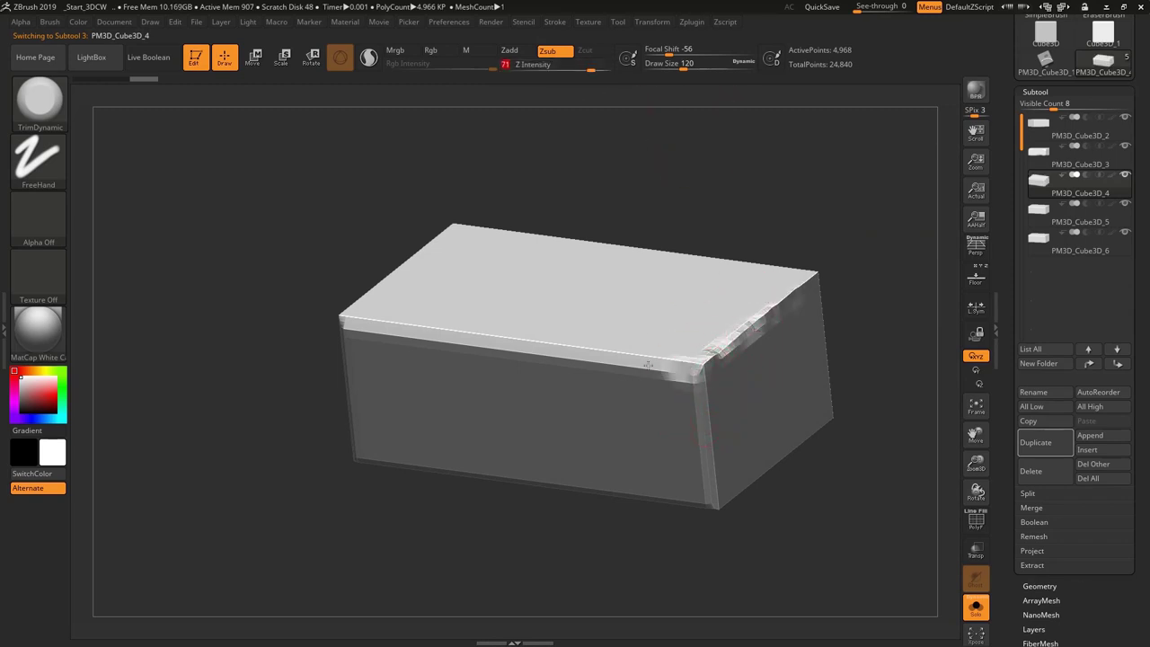
left_click_drag(750, 328, 647, 377)
mouse_move(723, 346)
left_mouse_down()
mouse_move(660, 391)
mouse_move(683, 413)
left_mouse_up()
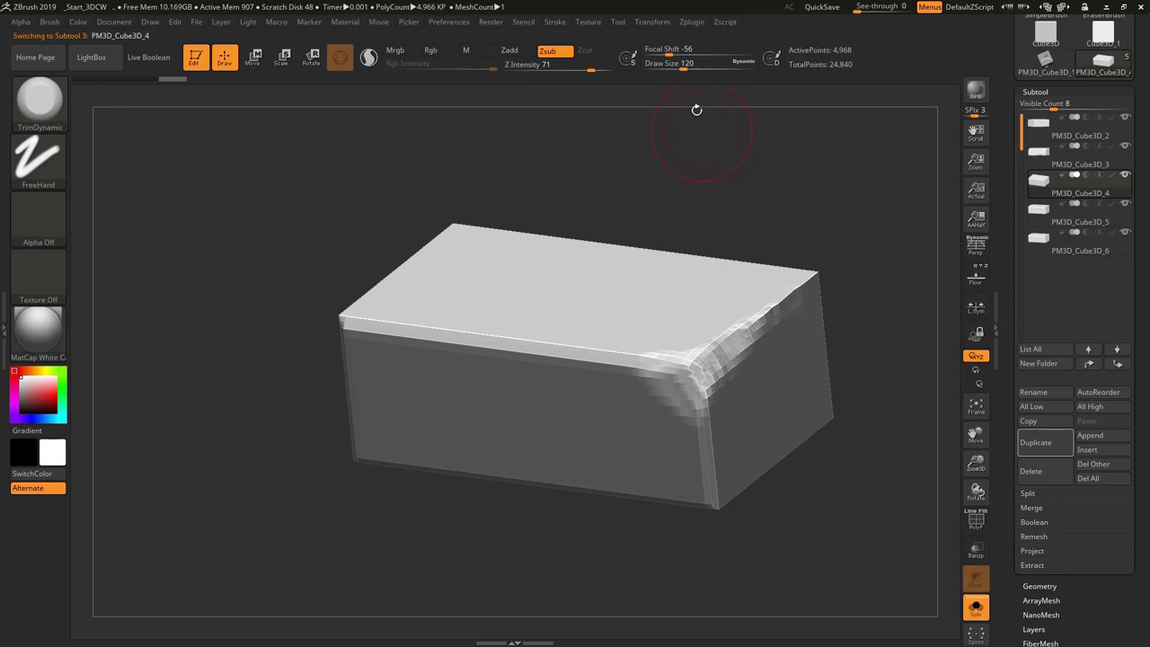
- Enlarge the brush, deepen the top-right chips, and wear the lower-left corner
key("s")
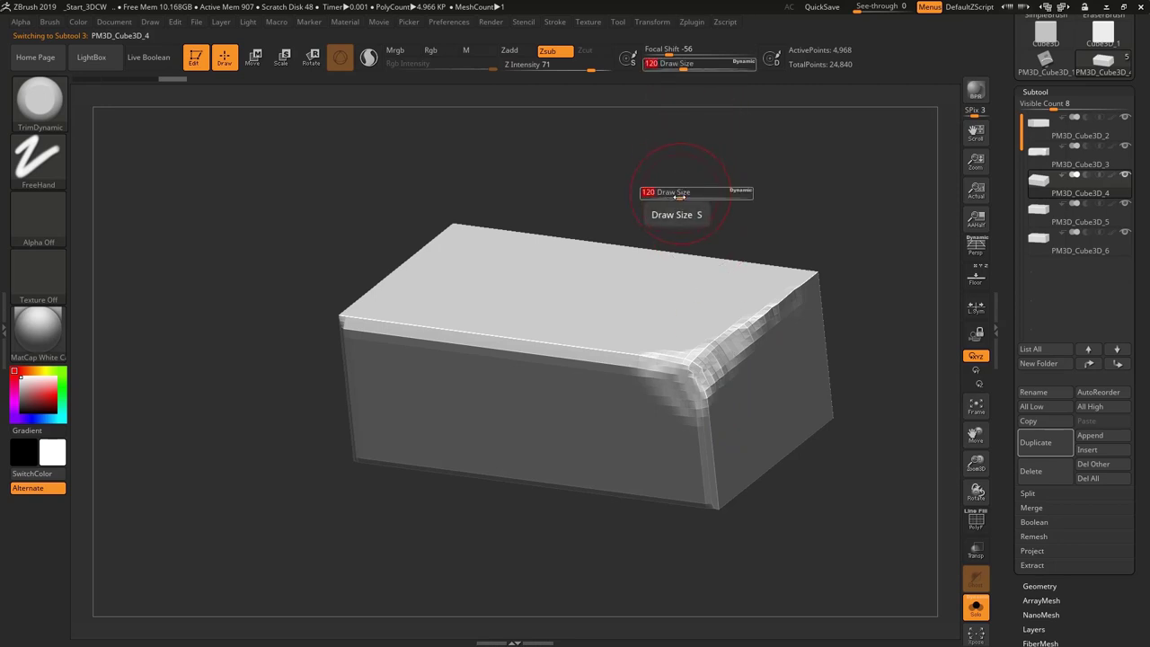
left_click_drag(676, 193, 689, 197)
left_click_drag(693, 380, 696, 440)
mouse_move(791, 290)
left_mouse_down()
mouse_move(683, 378)
mouse_move(800, 279)
left_mouse_up()
mouse_move(710, 346)
left_mouse_down()
mouse_move(642, 386)
mouse_move(710, 486)
mouse_move(773, 469)
mouse_move(629, 467)
left_mouse_up()
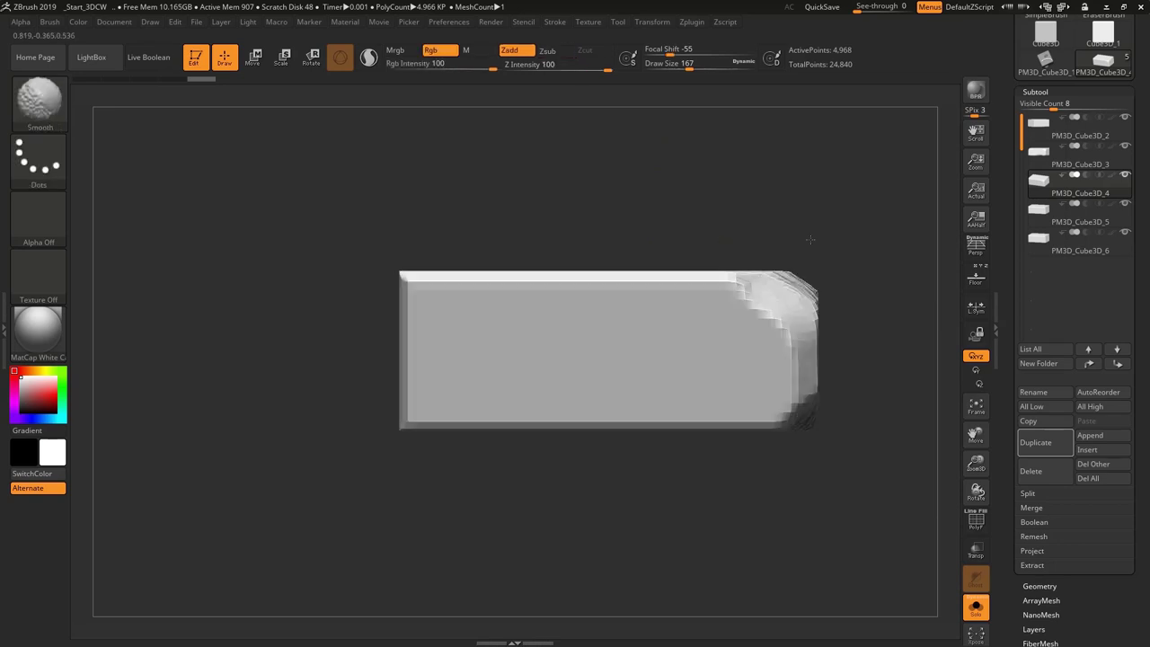
mouse_move(431, 416)
left_mouse_down()
mouse_move(521, 439)
mouse_move(411, 414)
mouse_move(441, 420)
left_mouse_up()
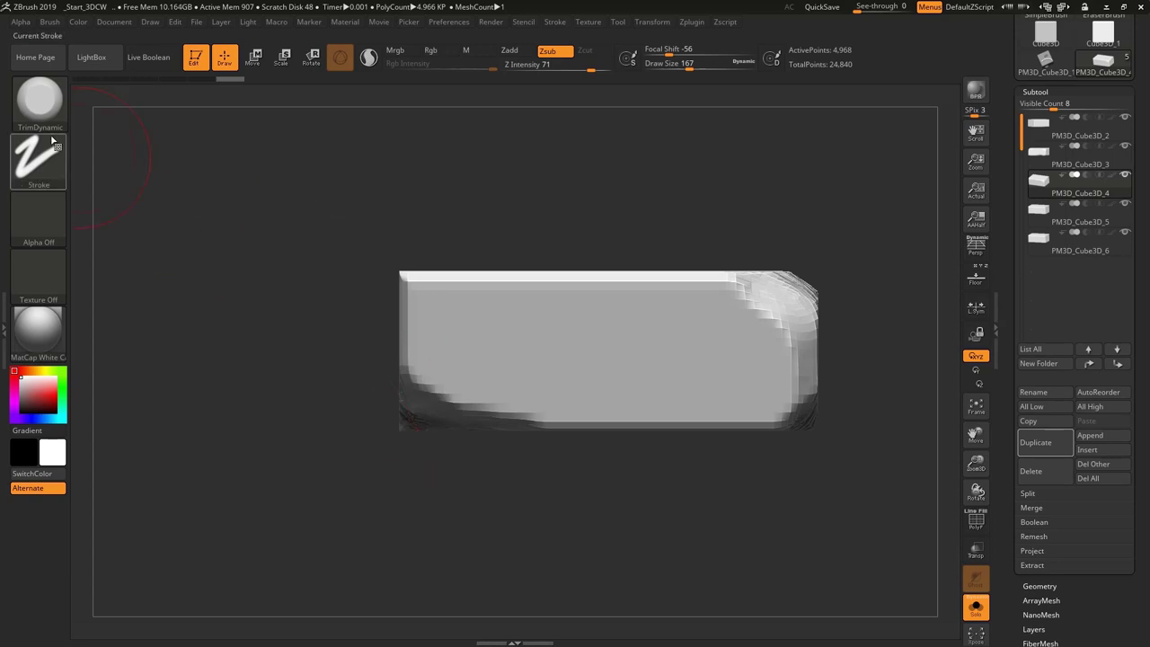
left_click(38, 112)
- Carve curved DamStandard creases into the block's left side and a groove across its front
key("d")
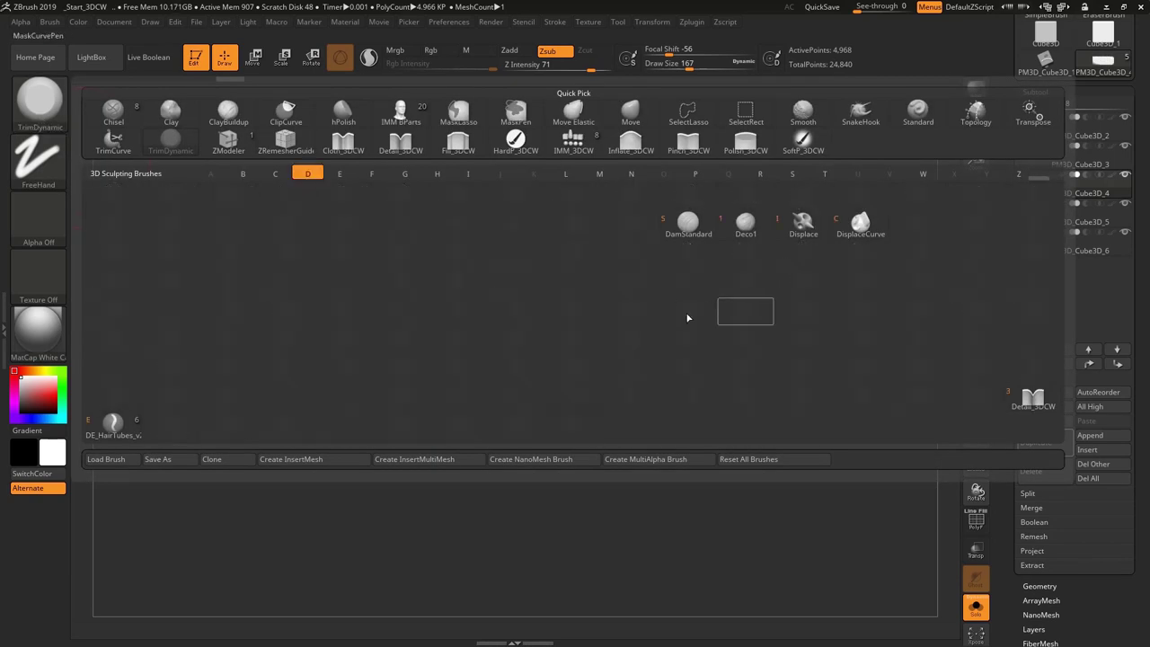
left_click(688, 225)
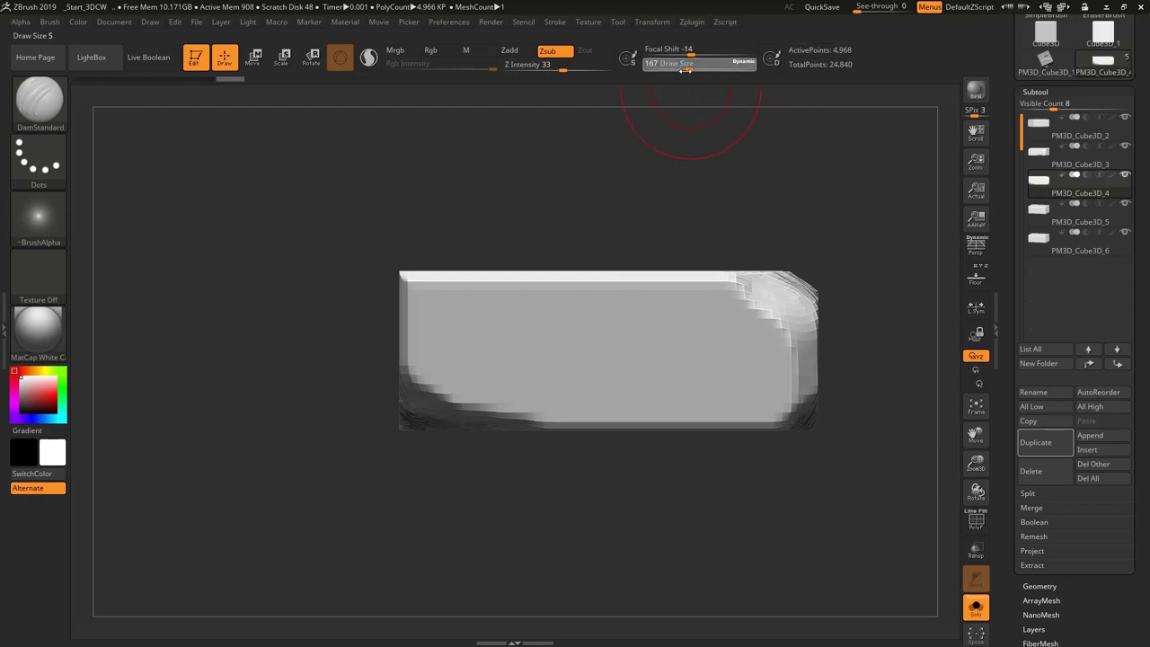
left_click_drag(672, 95, 626, 284)
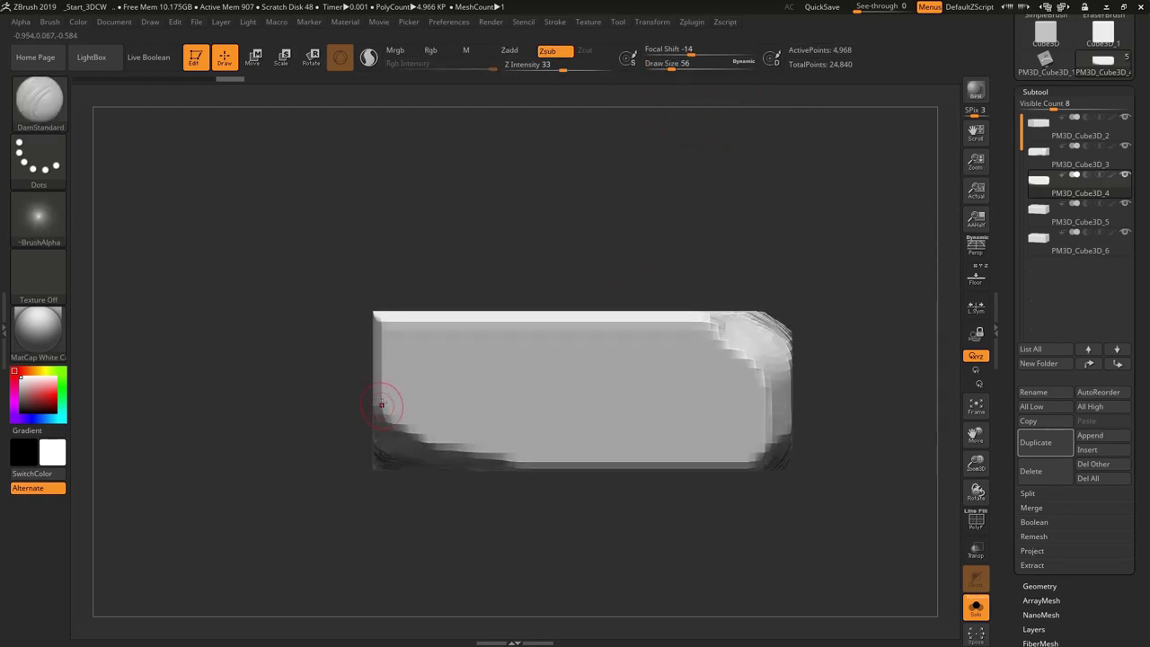
mouse_move(385, 394)
left_mouse_down()
mouse_move(398, 400)
mouse_move(496, 320)
left_mouse_up()
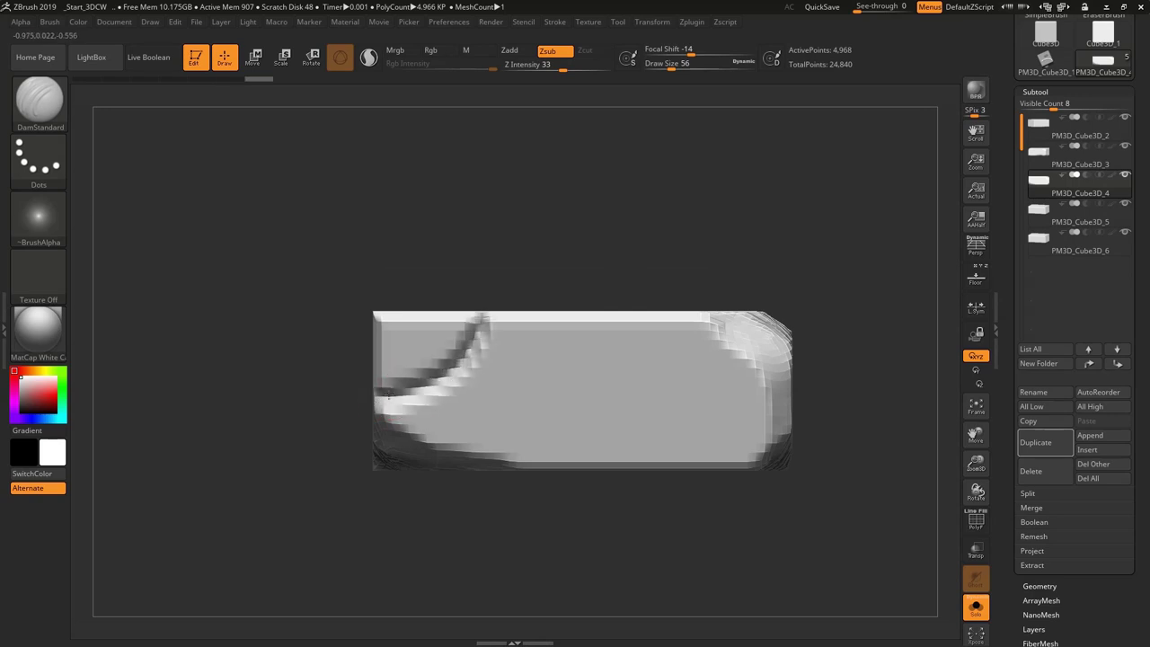
left_click_drag(544, 250, 555, 353)
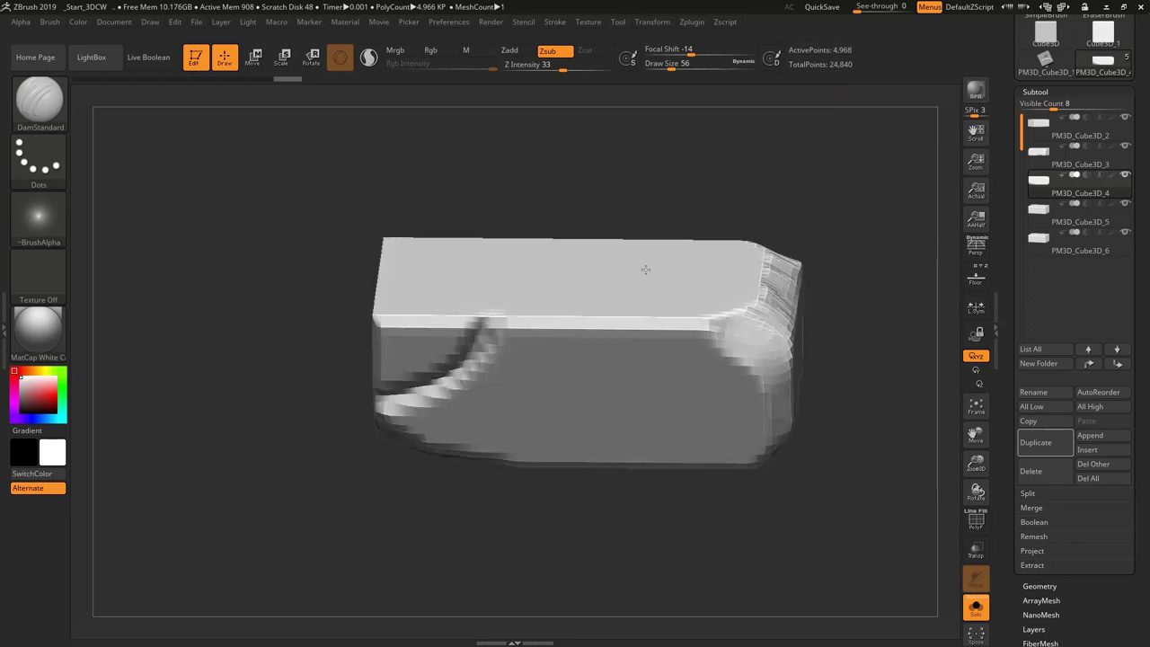
mouse_move(465, 352)
left_mouse_down()
mouse_move(387, 269)
mouse_move(423, 296)
mouse_move(467, 361)
left_mouse_up()
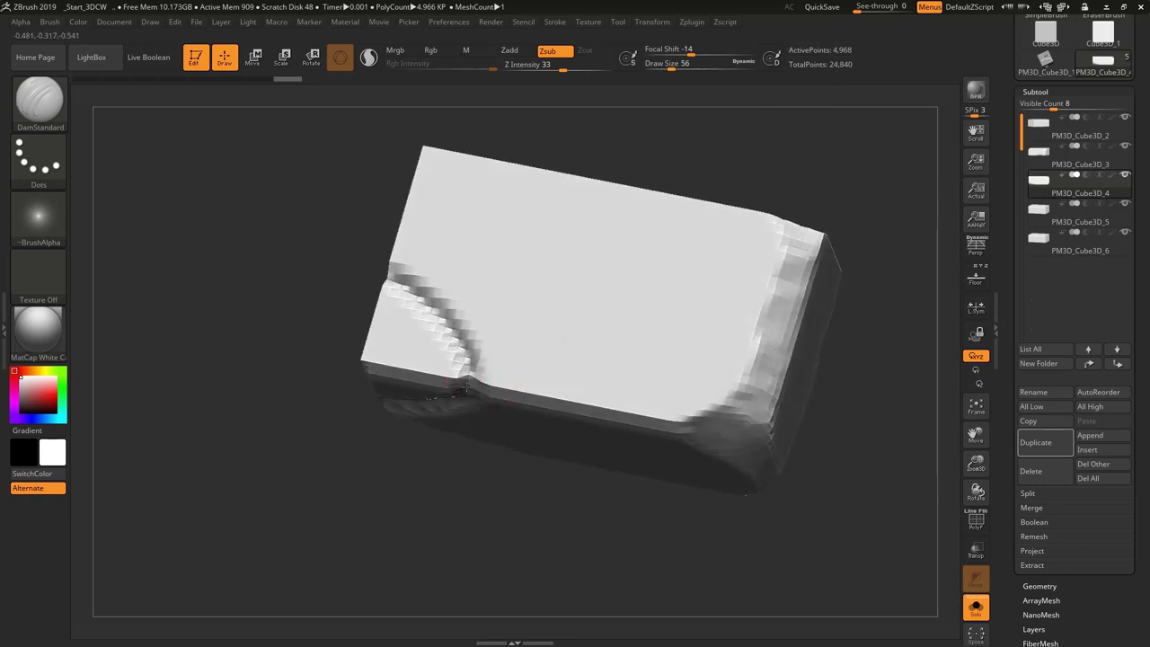
right_click_drag(459, 373, 398, 277)
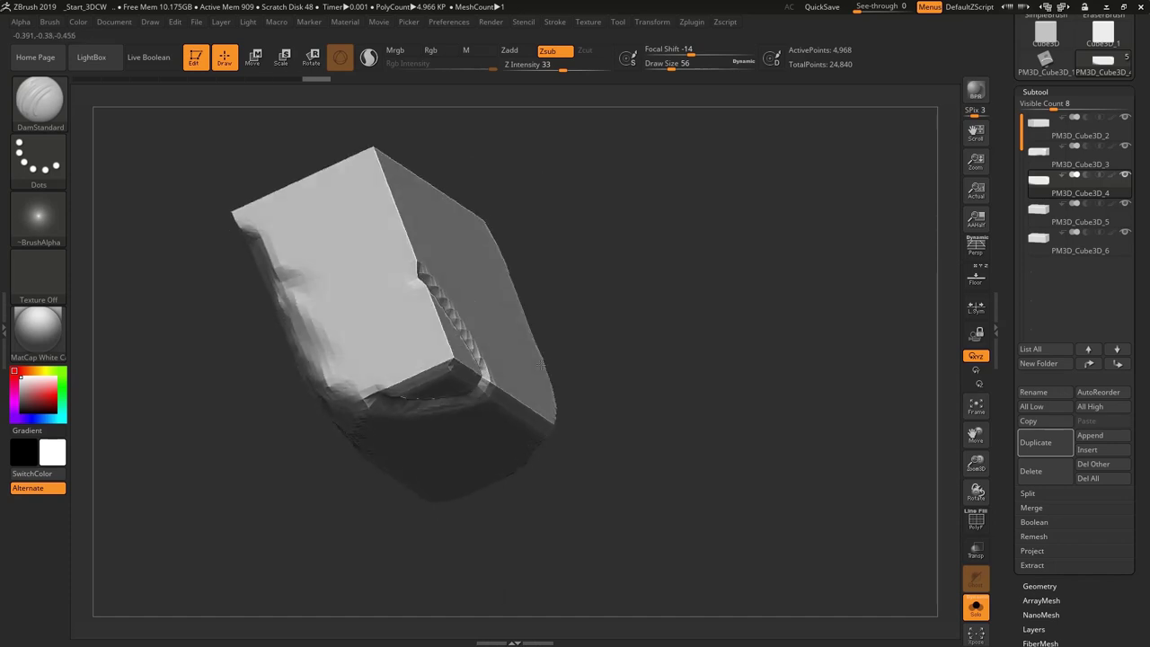
mouse_move(372, 291)
left_mouse_down()
mouse_move(330, 318)
mouse_move(395, 286)
mouse_move(293, 341)
mouse_move(404, 286)
left_mouse_up()
right_click_drag(404, 285, 612, 246, "shift")
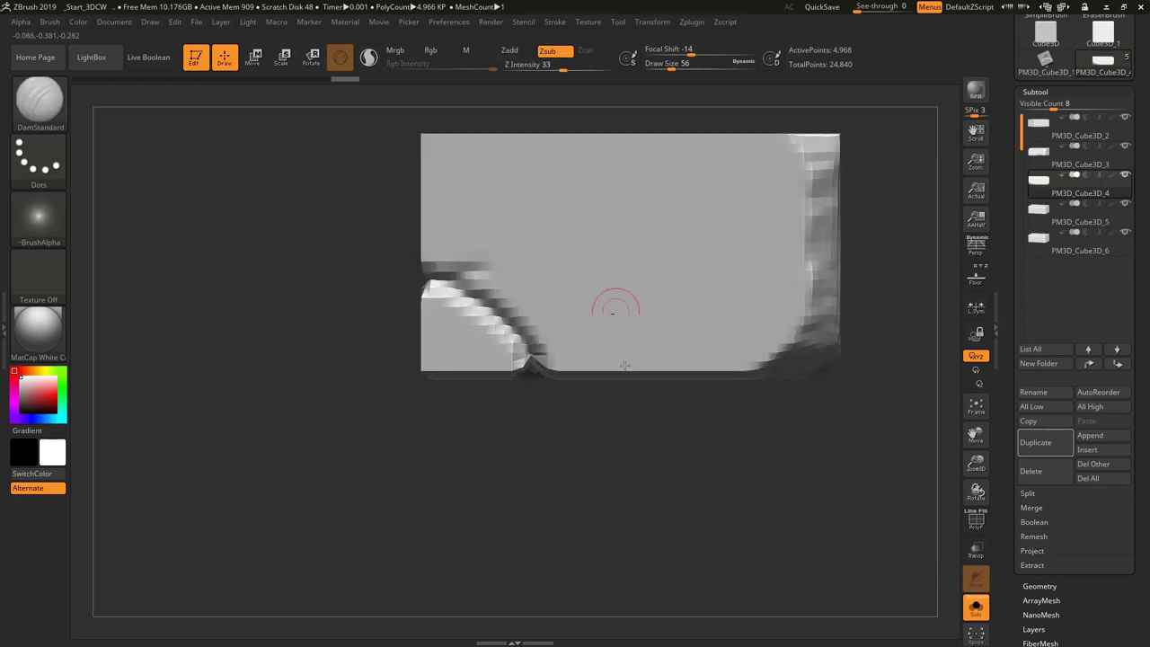
right_click_drag(616, 308, 619, 248, "shift")
right_click_drag(685, 307, 543, 279, "alt")
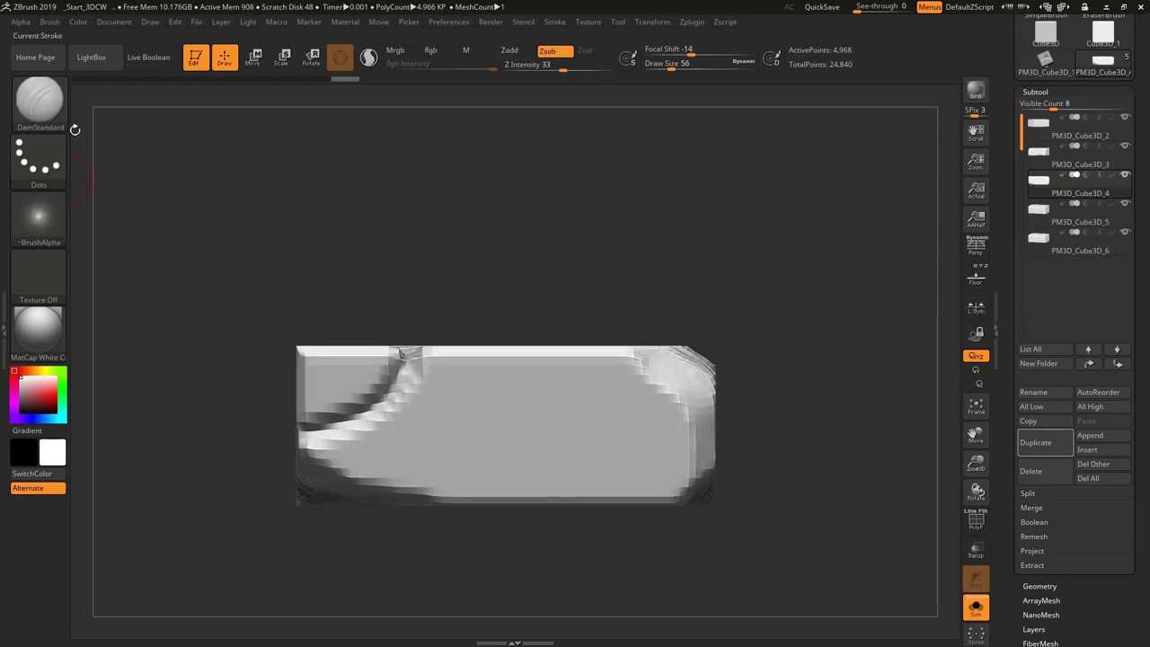
- Switch back to TrimDynamic at Draw Size 116 and trim the block's top and bottom edges
left_click(43, 104)
key("t")
key("r")
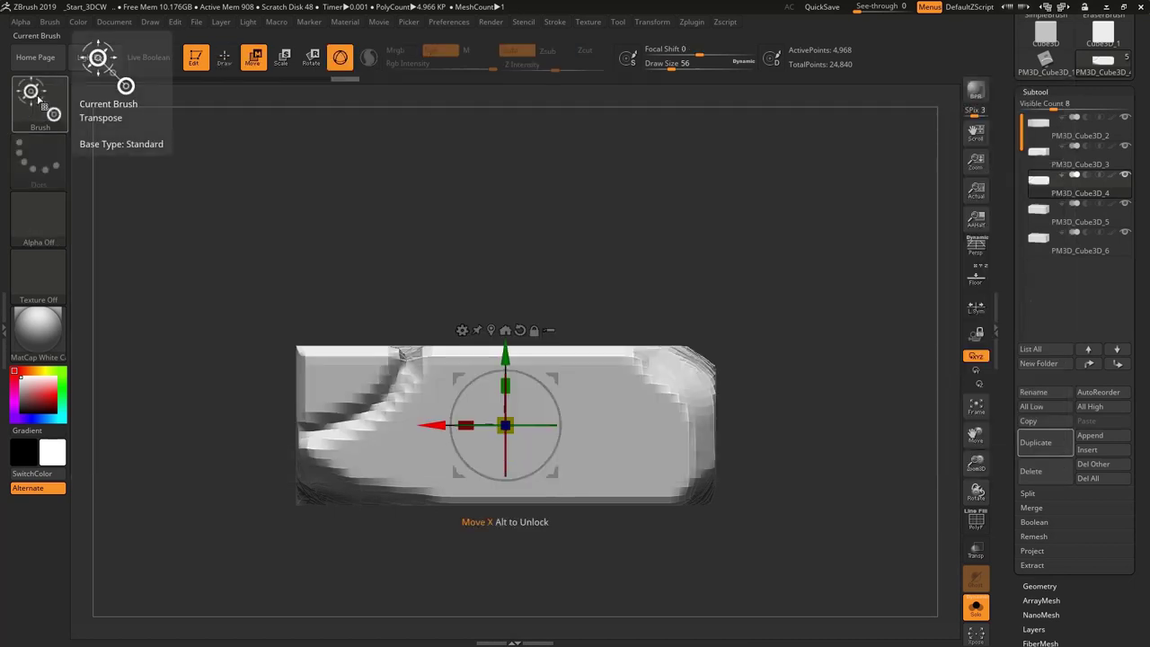
left_click(36, 97)
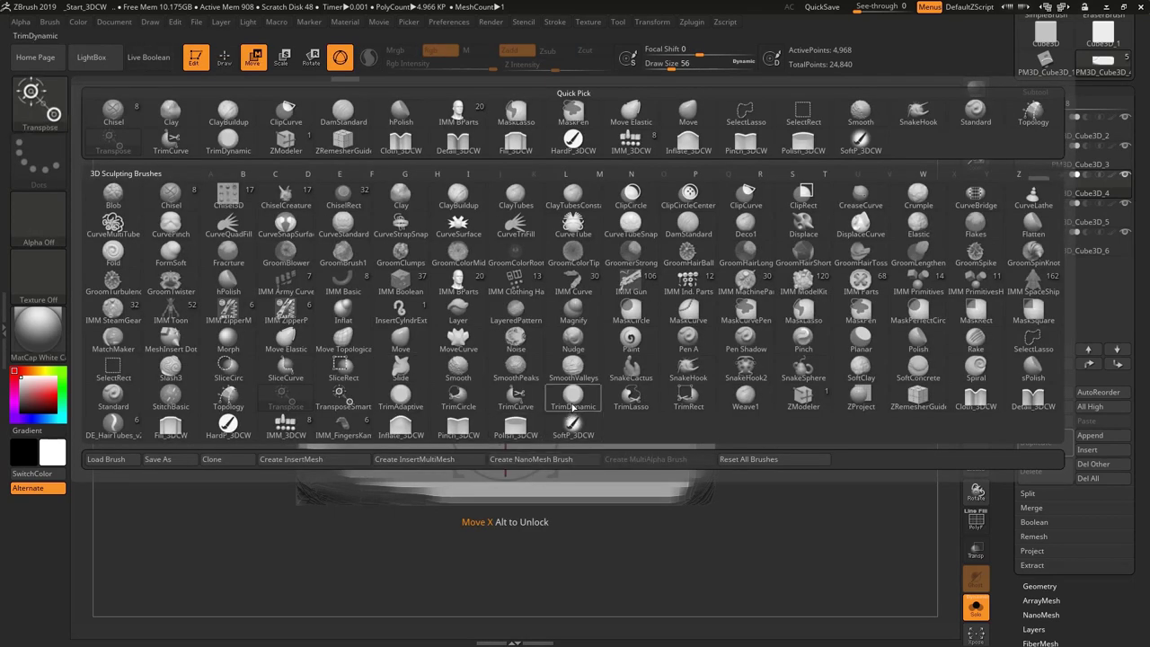
left_click(574, 400)
left_click_drag(671, 69, 683, 70)
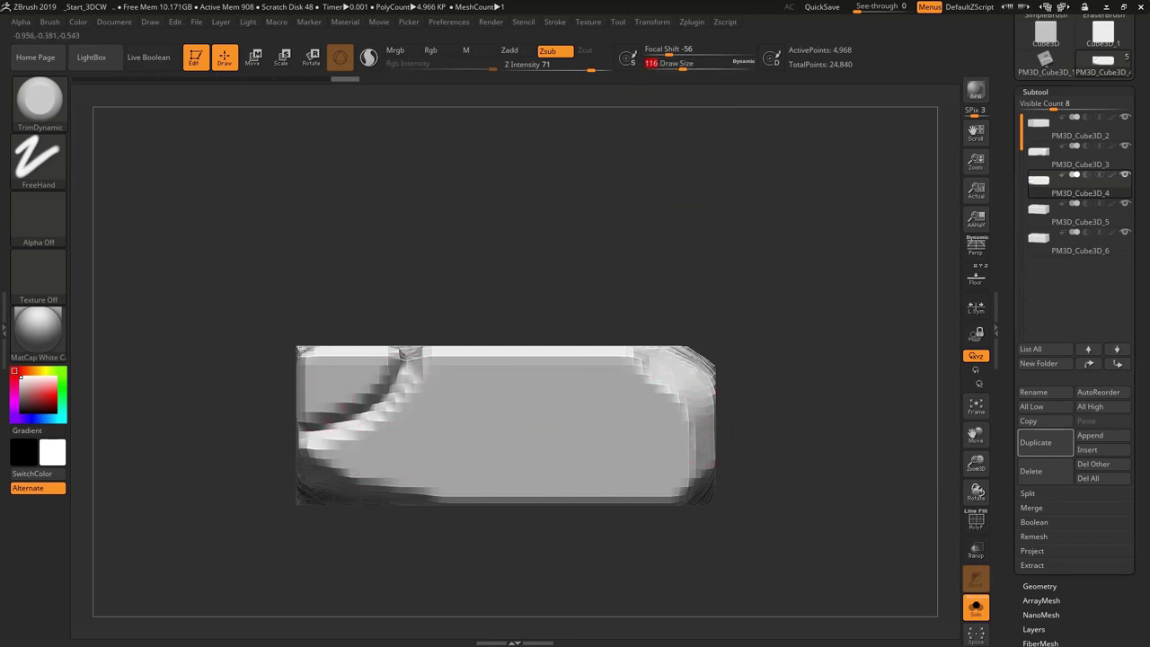
left_click_drag(302, 346, 310, 368)
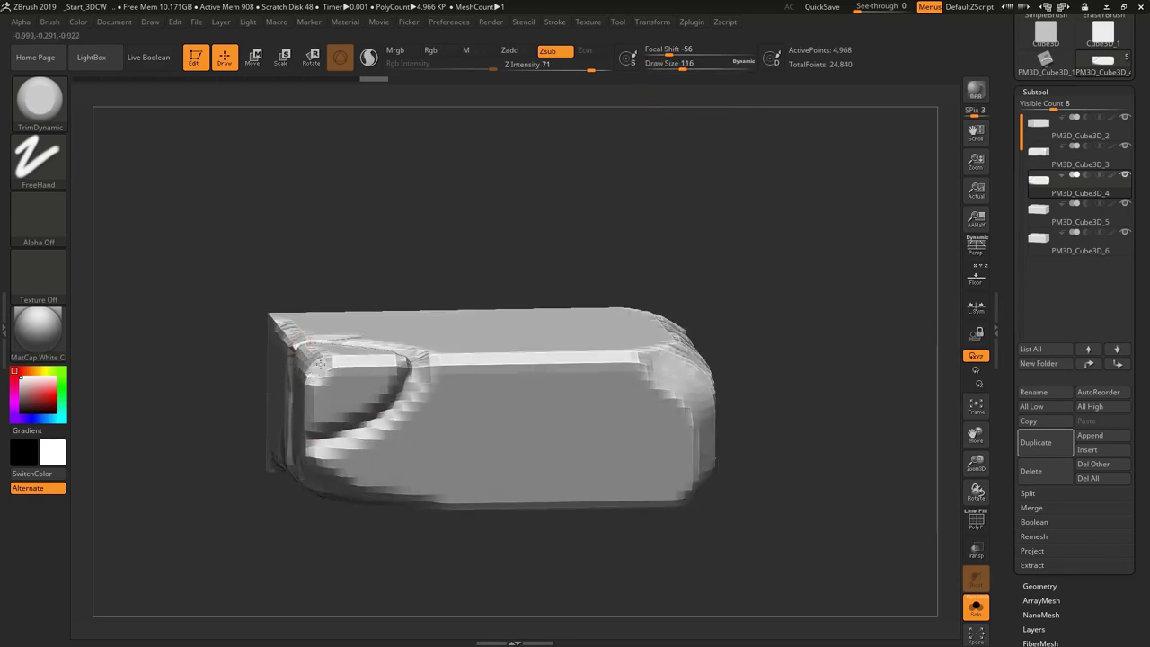
mouse_move(431, 373)
left_mouse_down()
mouse_move(619, 520)
mouse_move(580, 509)
mouse_move(600, 484)
mouse_move(602, 496)
left_mouse_up()
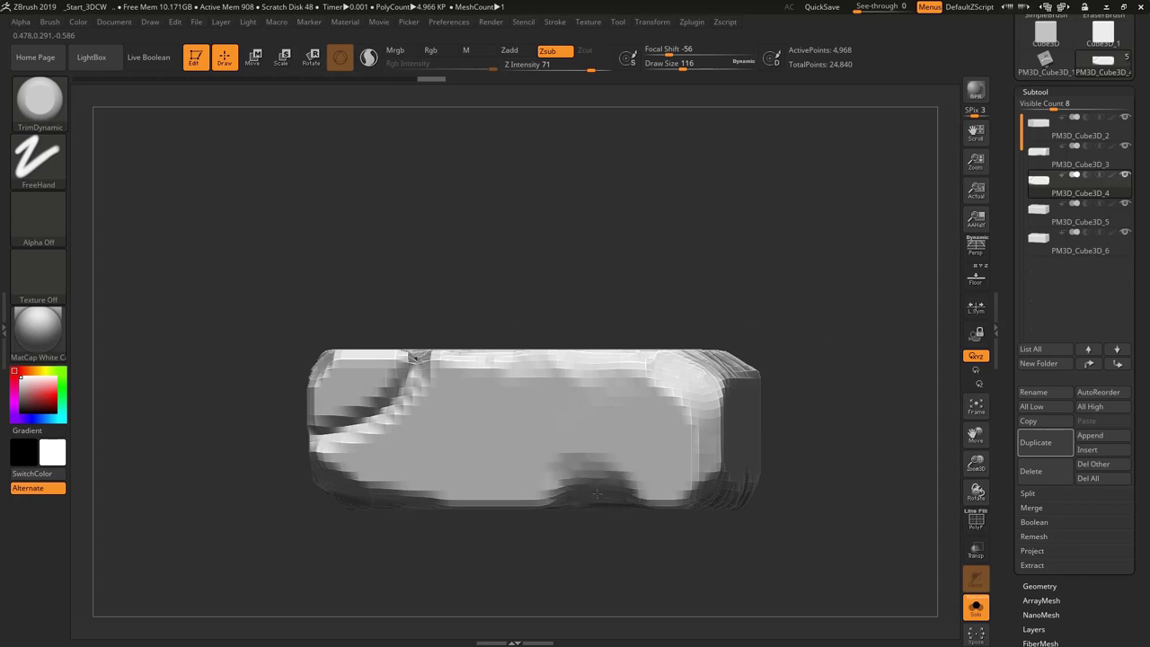
left_click_drag(627, 290, 916, 265, "shift")
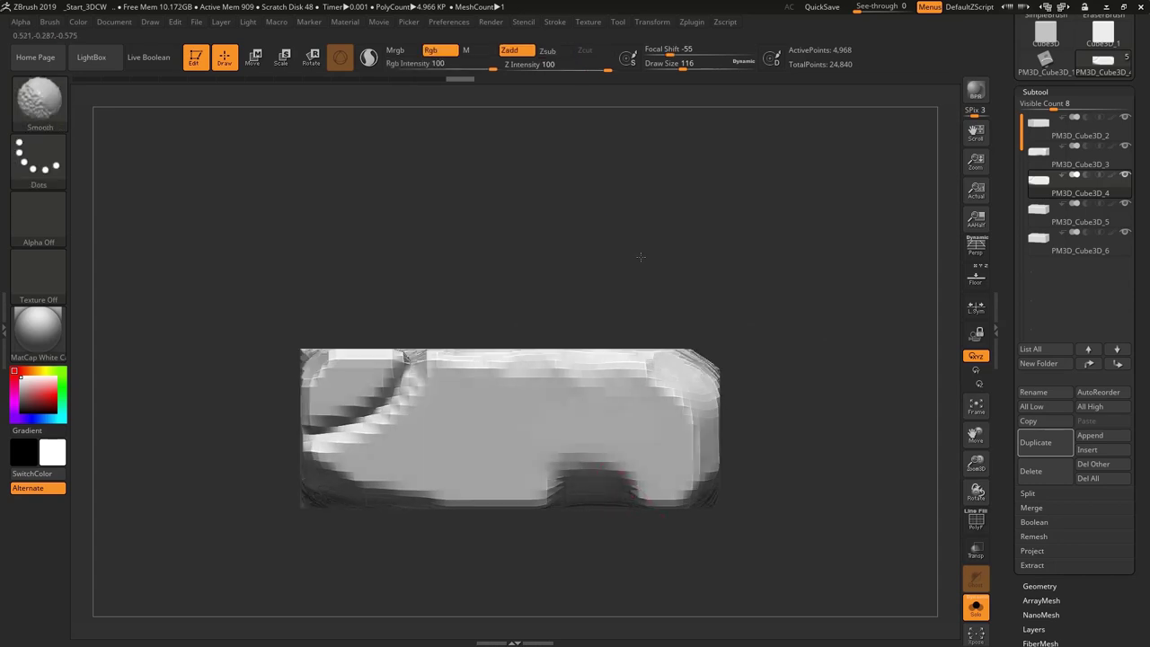
- Select PM3D_Cube3D_5 and ClipCurve a concave curve into its right end
key("Up")
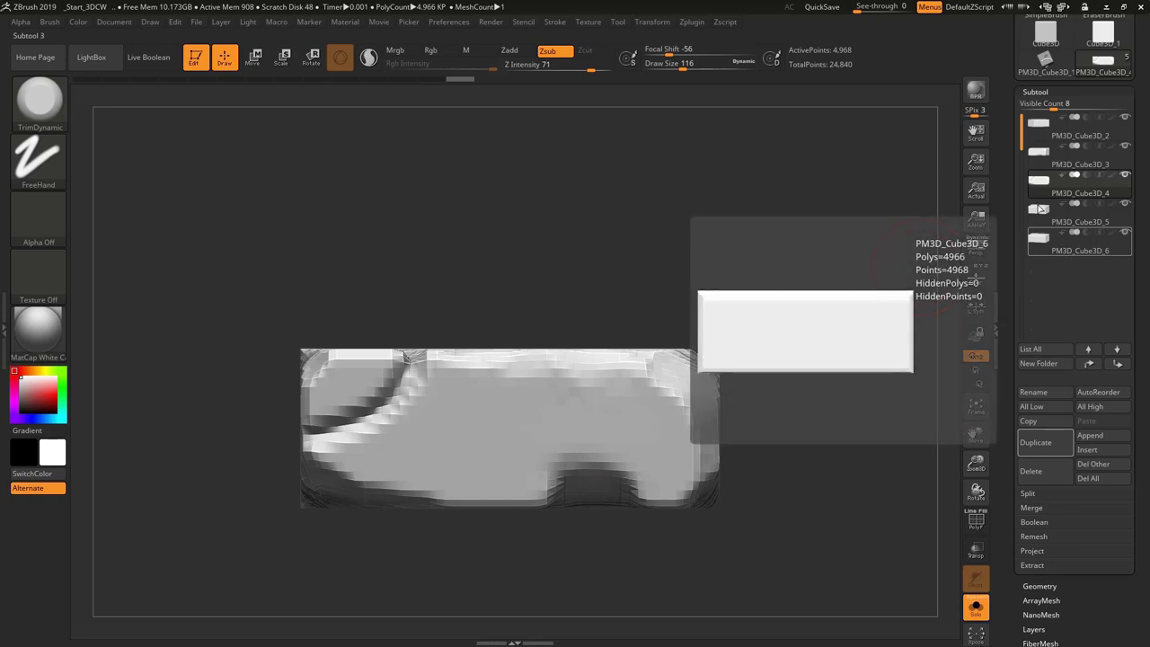
left_click_drag(725, 279, 701, 310)
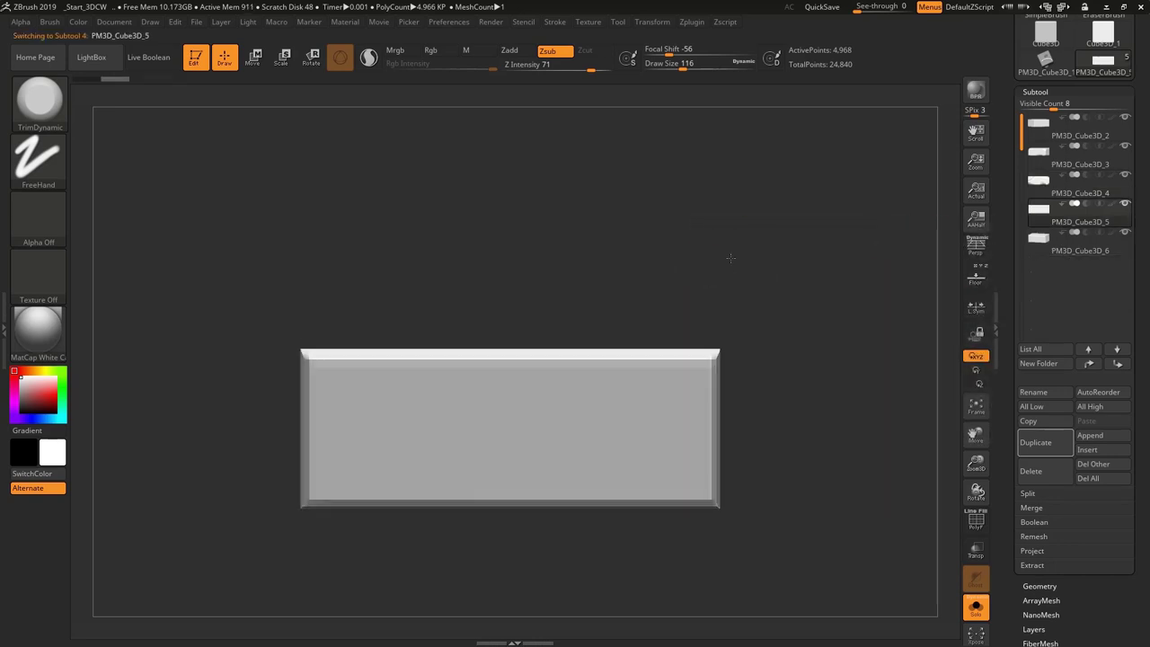
mouse_move(593, 194)
left_mouse_down("ctrl+shift")
mouse_move(647, 382)
mouse_move(771, 437)
left_mouse_up("ctrl+shift")
left_click_drag(758, 346, 610, 352)
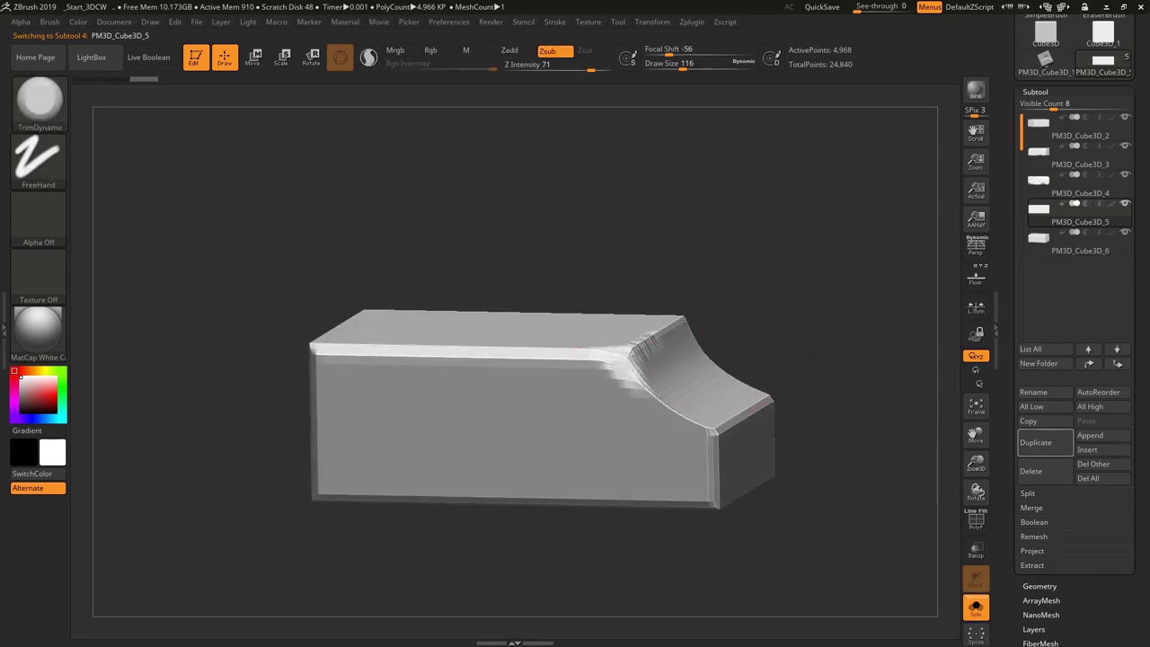
- Wear the front and left edges with TrimDynamic, reshape the top-right corner, then undo twice
mouse_move(605, 403)
left_mouse_down()
mouse_move(679, 403)
mouse_move(739, 497)
left_mouse_up()
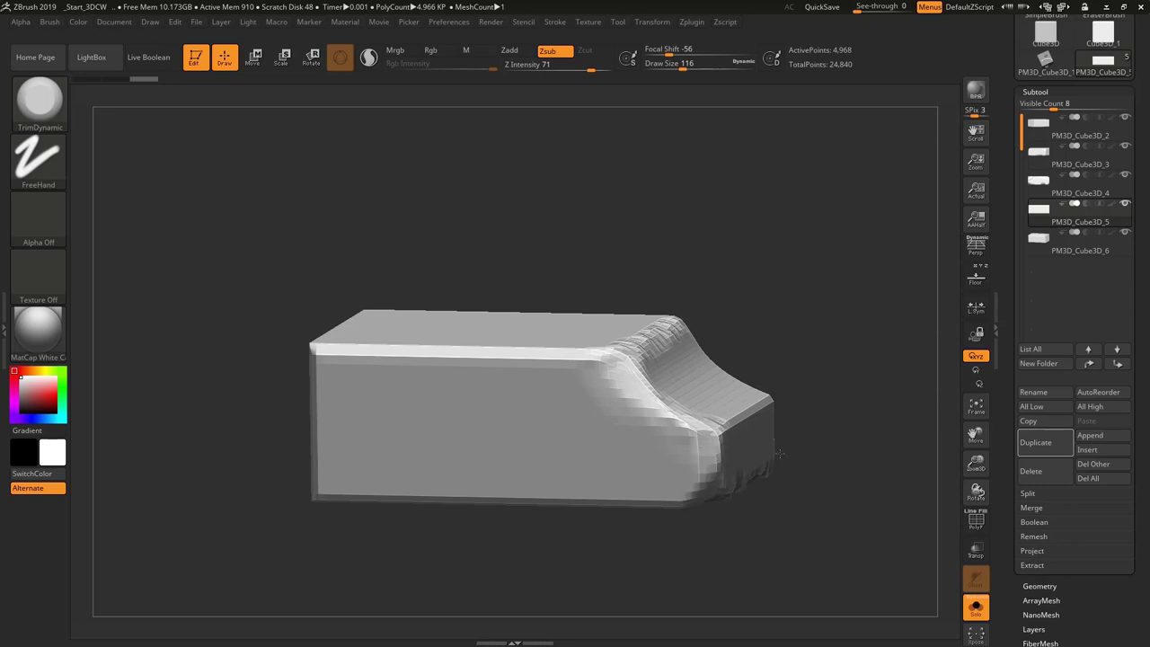
left_click_drag(739, 437, 745, 375, "shift")
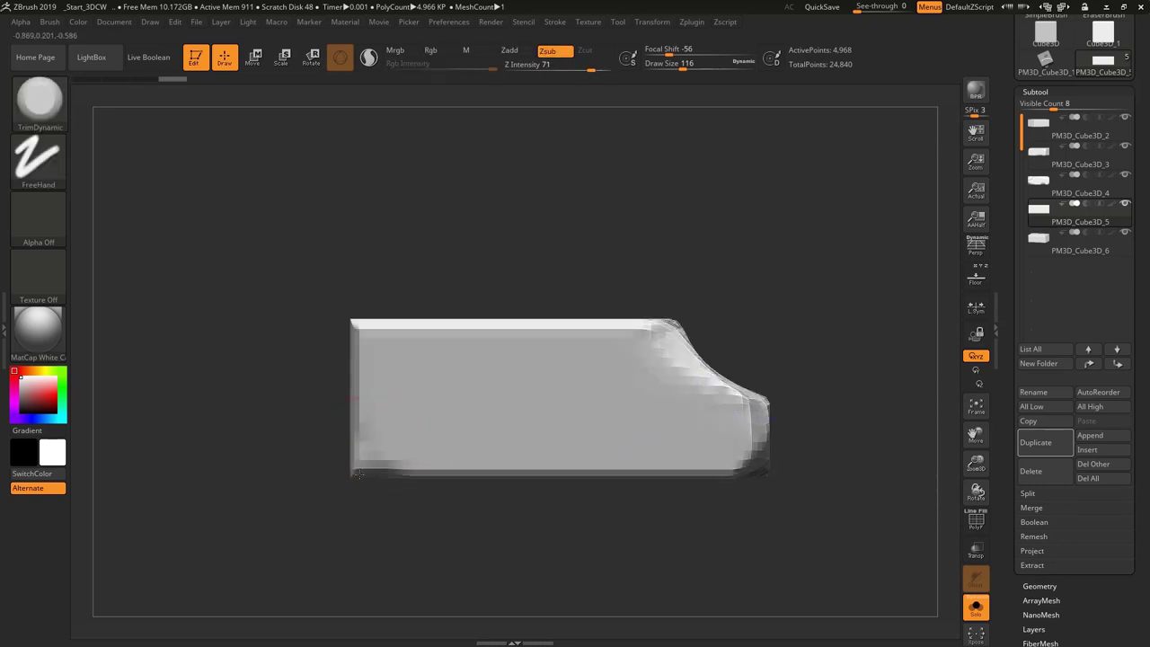
mouse_move(351, 408)
left_mouse_down()
mouse_move(395, 295)
mouse_move(367, 325)
mouse_move(393, 349)
mouse_move(368, 454)
mouse_move(419, 442)
mouse_move(411, 475)
left_mouse_up()
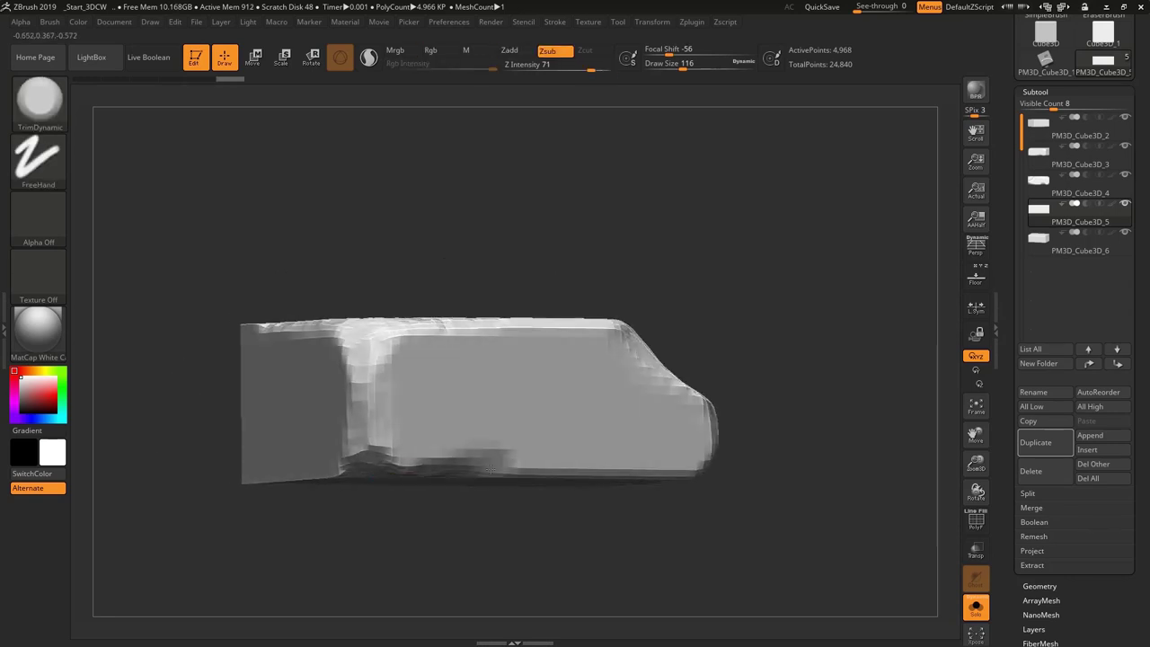
left_click_drag(485, 490, 557, 329, "shift")
left_click_drag(652, 314, 668, 333)
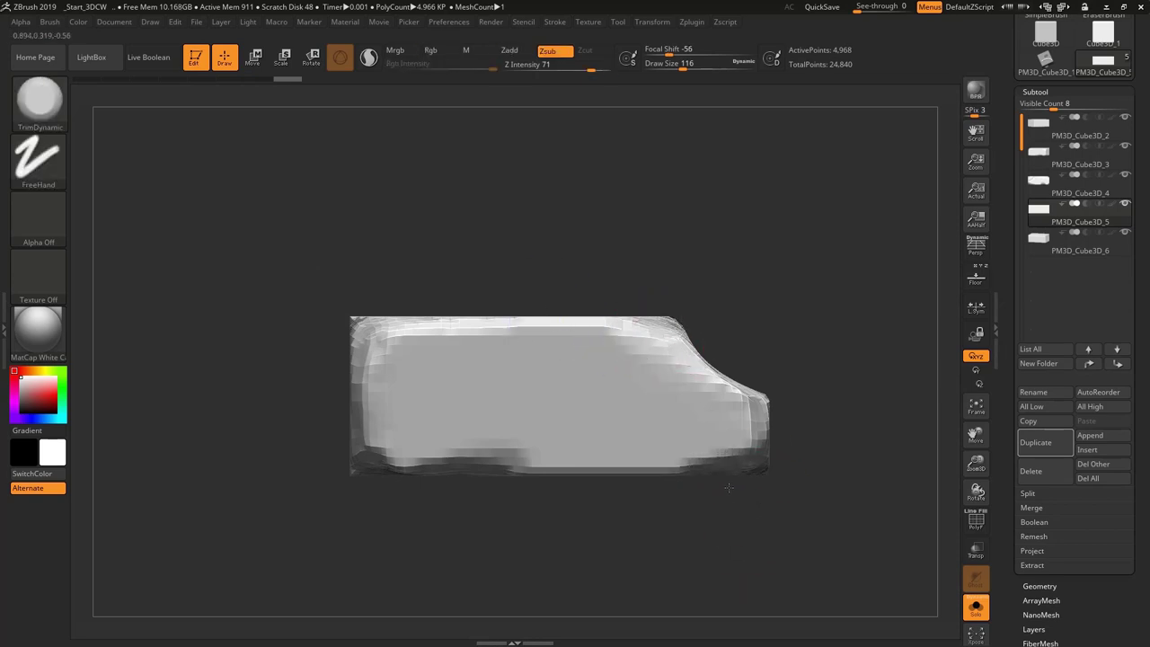
key("ctrl+z")
key("ctrl+z")
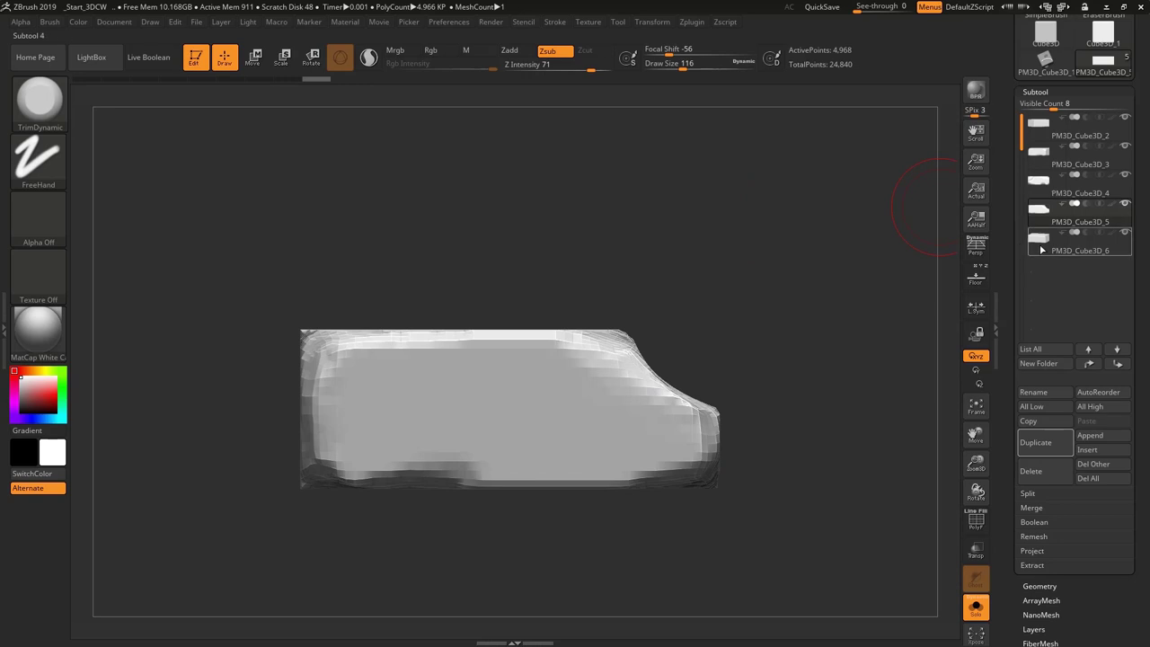
key("ctrl+z")
key("ctrl+z")
- Pick DamStandard and carve grooves up the front face and along the top edge
left_click_drag(635, 253, 610, 266)
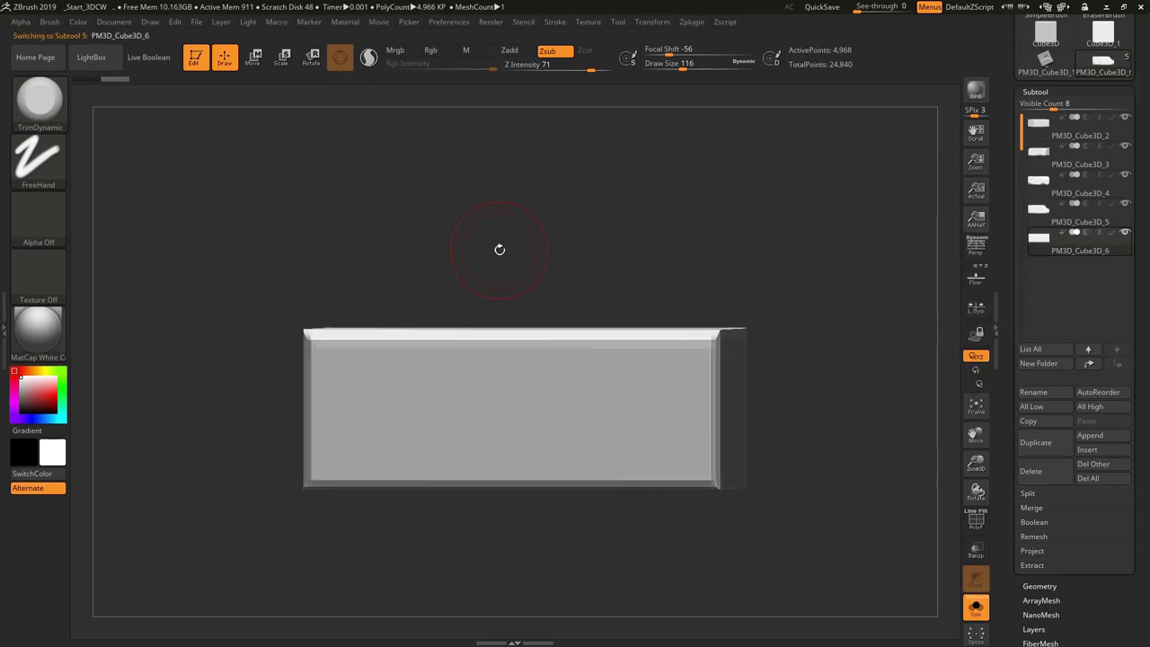
left_click_drag(500, 249, 503, 252, "shift")
key("b")
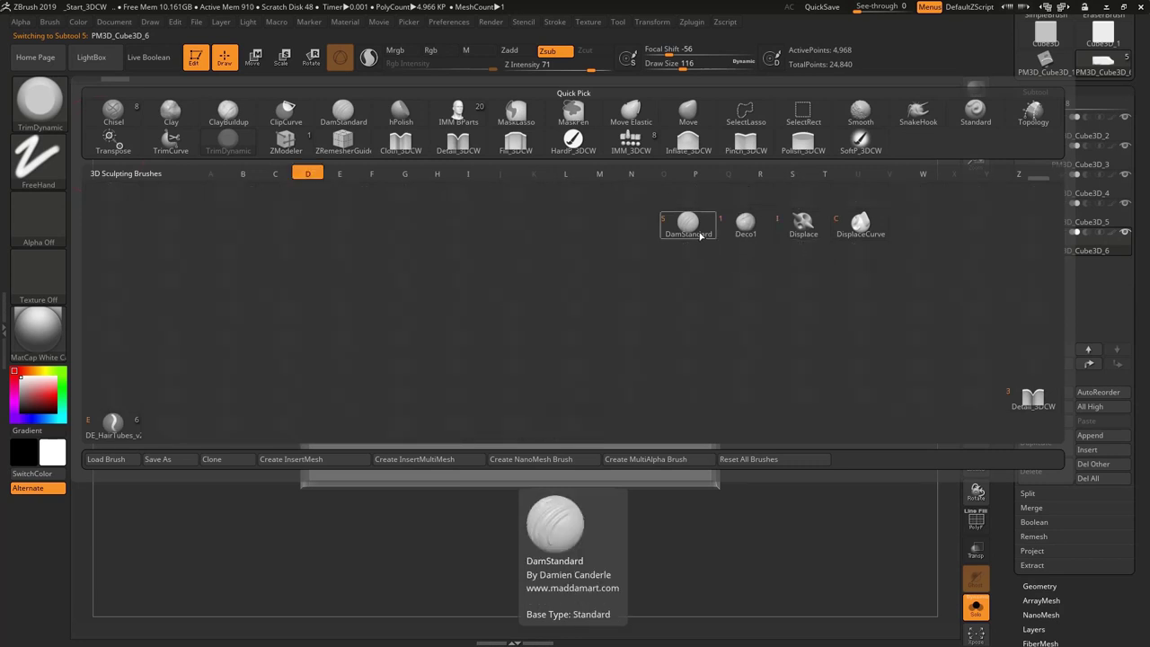
left_click(692, 227)
mouse_move(670, 257)
left_mouse_down()
mouse_move(678, 301)
mouse_move(692, 288)
mouse_move(506, 488)
mouse_move(439, 502)
left_mouse_up()
left_click_drag(526, 473, 629, 338)
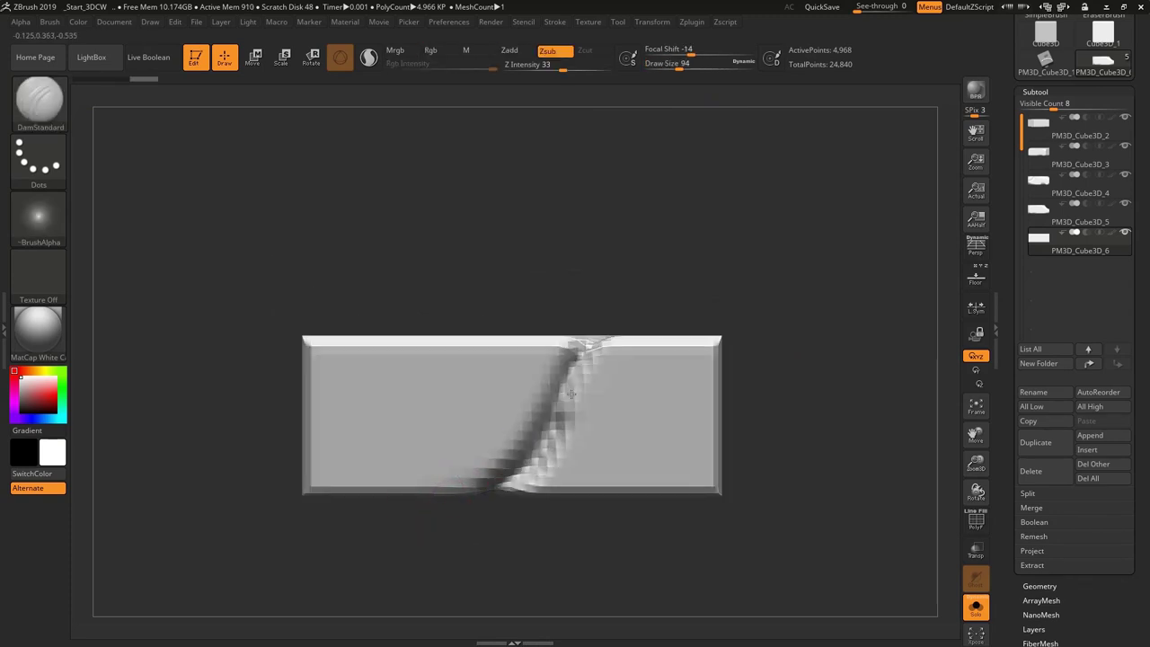
right_click_drag(629, 340, 603, 369)
mouse_move(602, 369)
left_mouse_down()
mouse_move(660, 322)
mouse_move(718, 307)
left_mouse_up()
- Shrink the Draw Size and carve a second, deeper groove down toward the right
right_click_drag(714, 333, 605, 500, "shift")
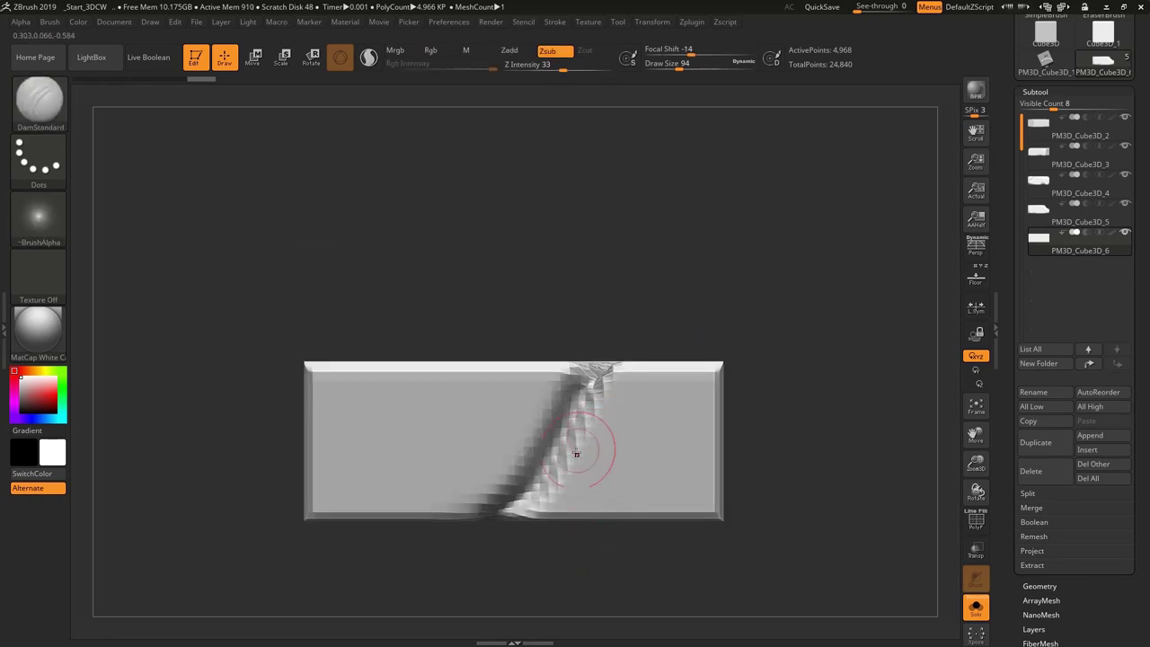
left_click_drag(680, 65, 666, 65)
mouse_move(582, 406)
left_mouse_down()
mouse_move(640, 517)
mouse_move(575, 419)
mouse_move(631, 520)
left_mouse_up()
left_click_drag(580, 419, 634, 517)
- Pinch both legs of the A-shaped crease with the Pinch brush and smooth it near the front-right corner
left_click(39, 99)
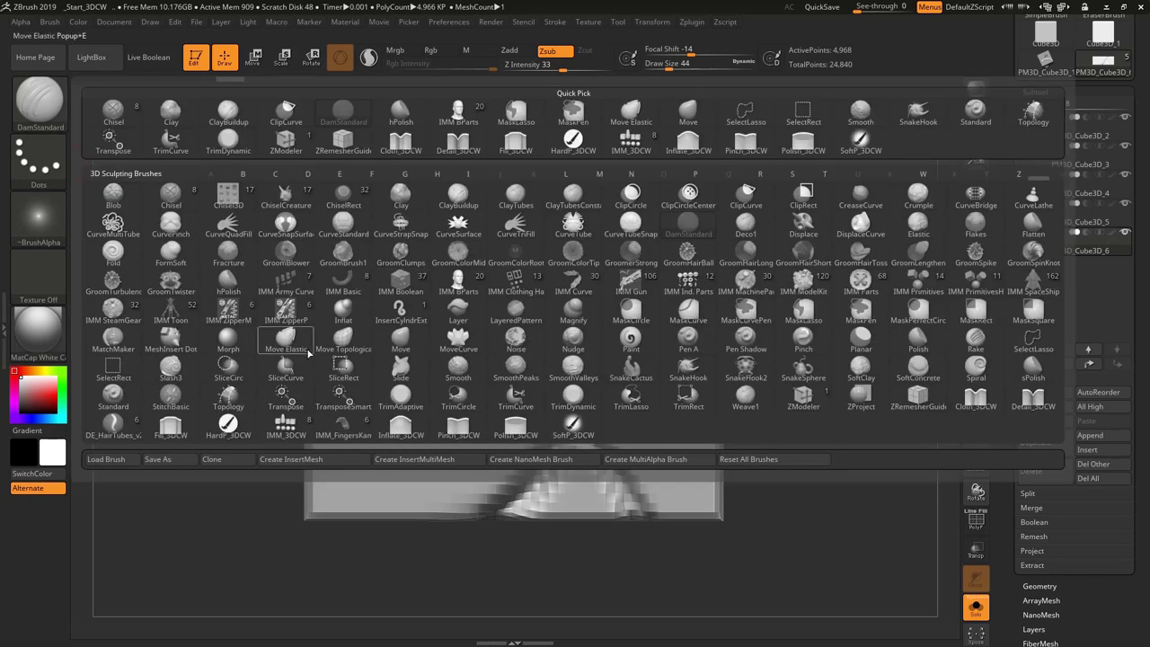
key("p")
key("i")
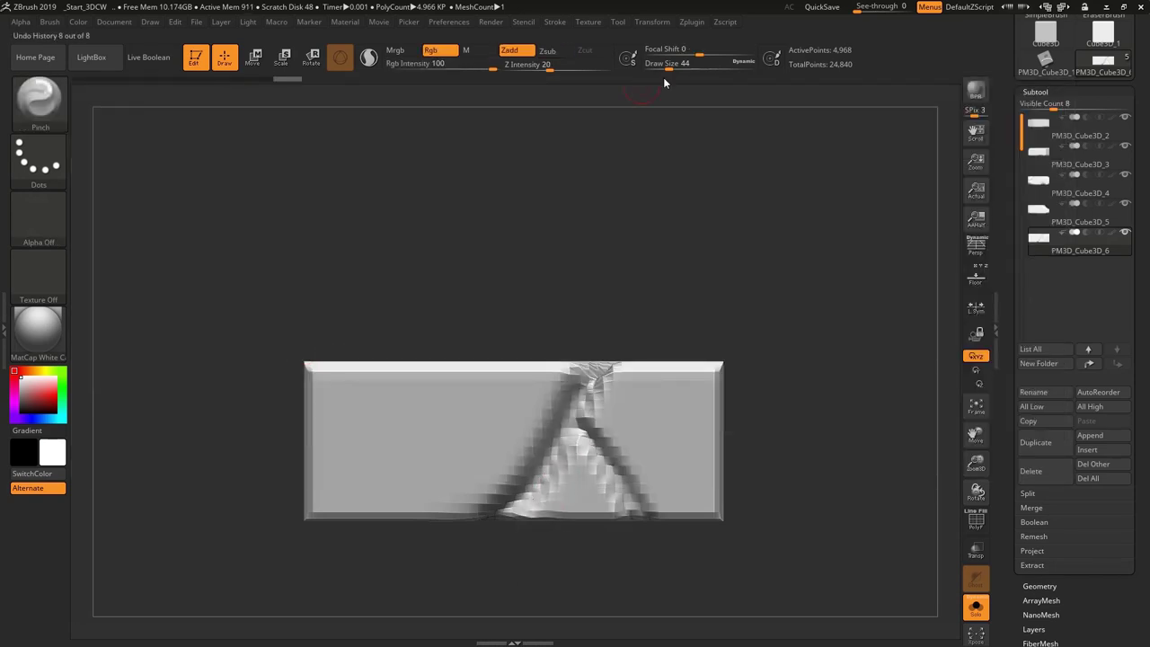
mouse_move(503, 512)
left_mouse_down()
mouse_move(589, 368)
mouse_move(634, 503)
left_mouse_up()
mouse_move(611, 270)
left_mouse_down()
mouse_move(607, 343)
mouse_move(668, 307)
mouse_move(637, 257)
left_mouse_up()
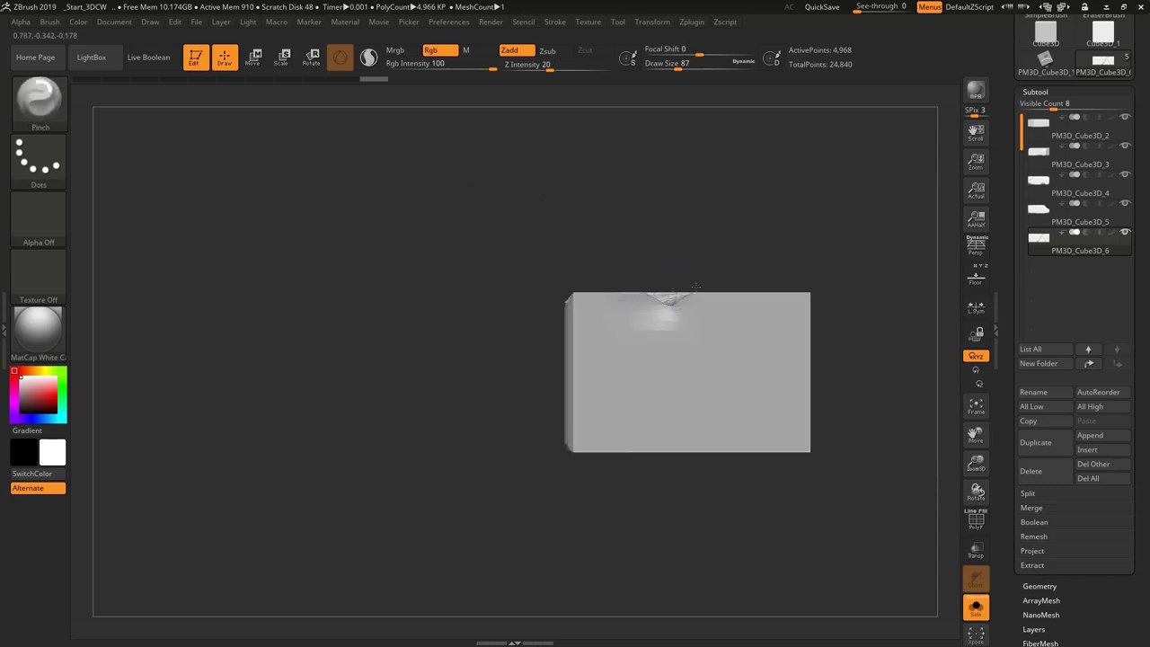
left_click_drag(484, 217, 750, 308)
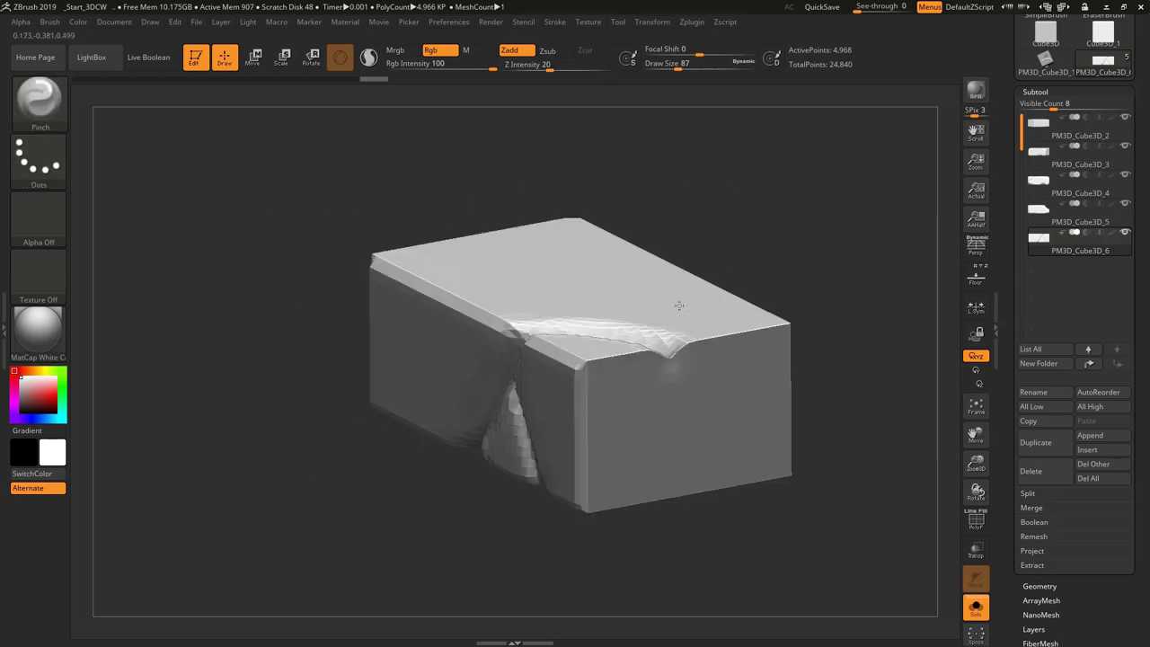
mouse_move(672, 363)
left_mouse_down("shift")
mouse_move(612, 364)
mouse_move(683, 351)
left_mouse_up("shift")
mouse_move(630, 207)
left_mouse_down()
mouse_move(551, 255)
mouse_move(683, 239)
mouse_move(515, 336)
left_mouse_up()
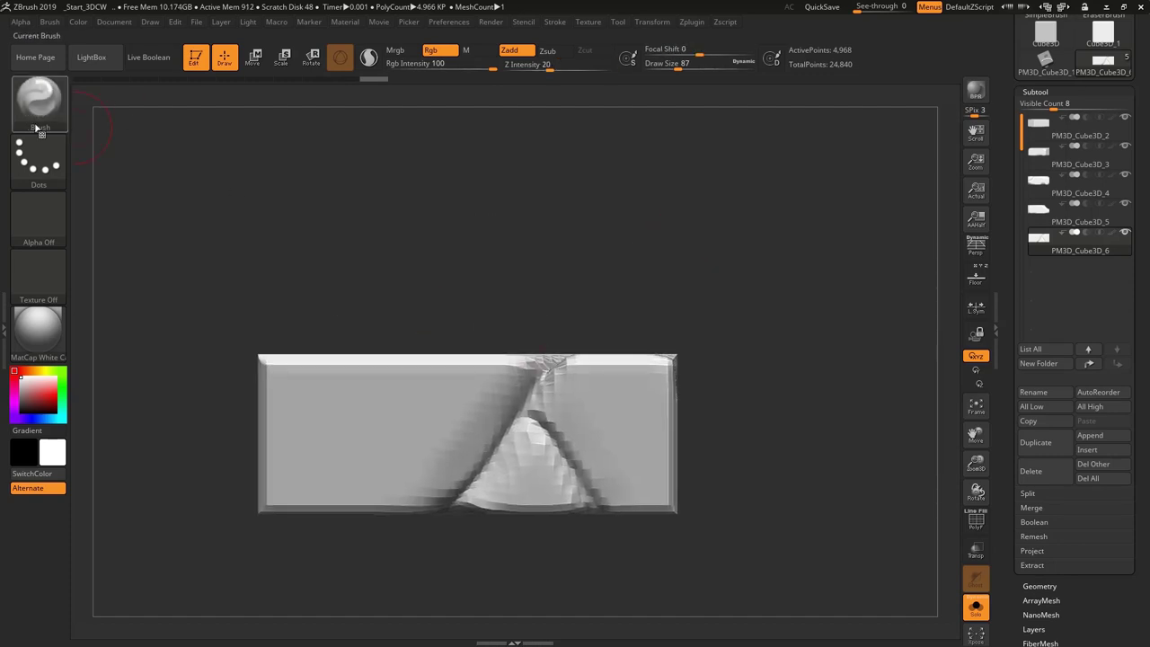
left_click(36, 113)
- Select TrimDynamic and trim down from the top edge and flatten the bottom-right corner
key("t")
key("s")
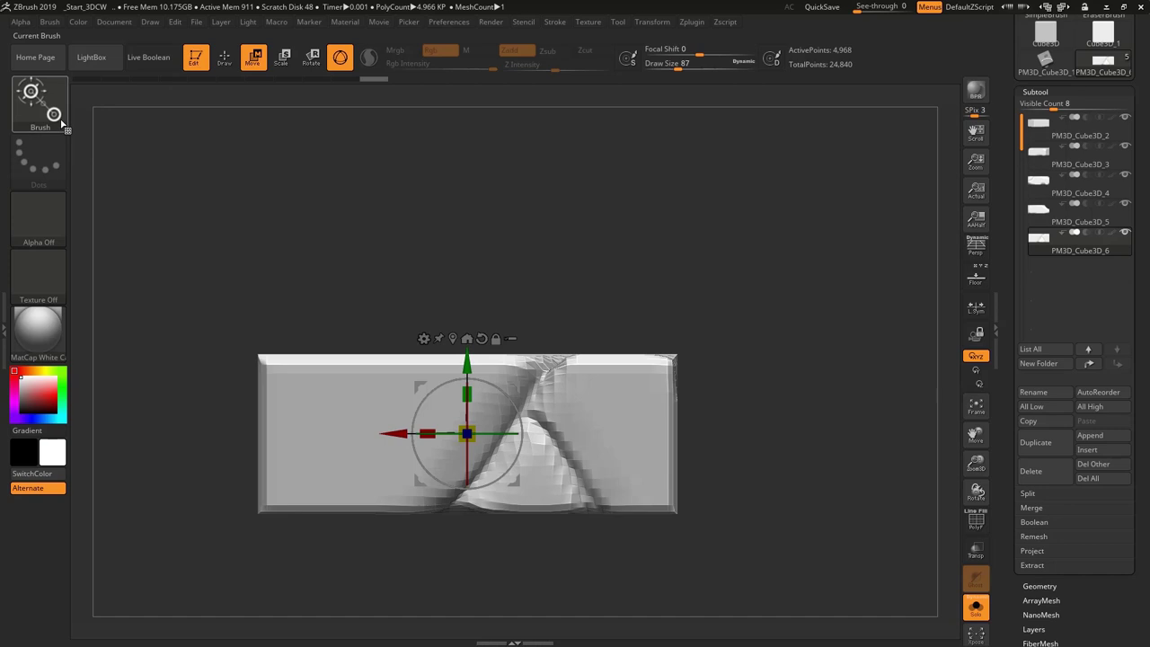
key("q")
key("b")
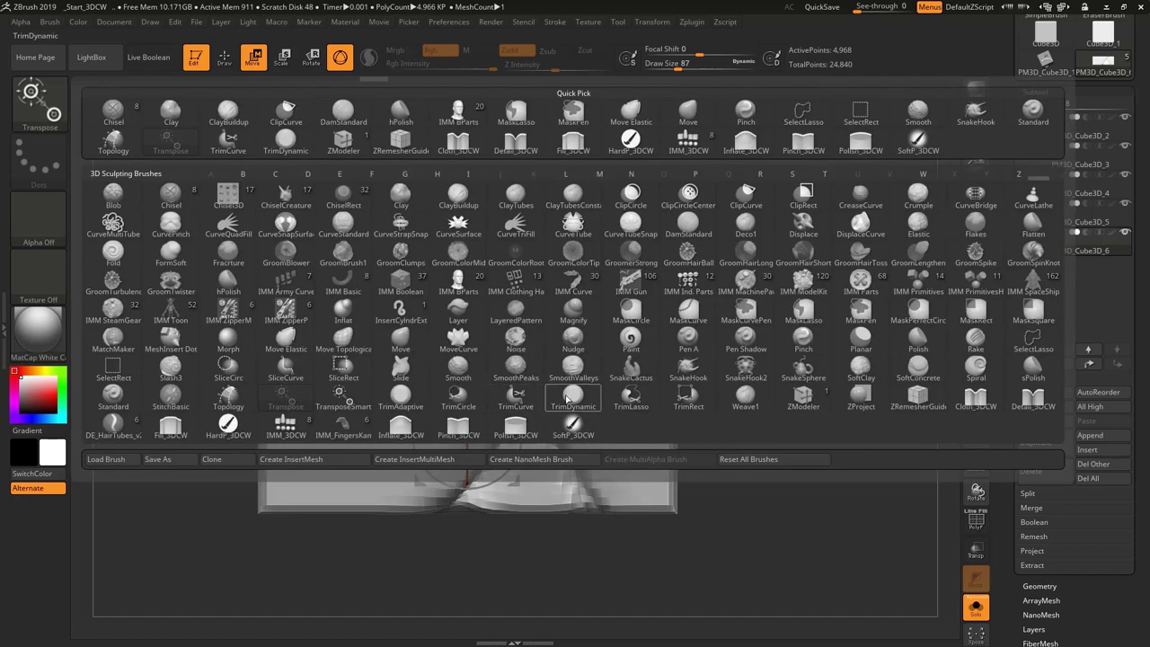
key("t")
key("d")
mouse_move(550, 359)
left_mouse_down()
mouse_move(529, 513)
mouse_move(505, 497)
left_mouse_up()
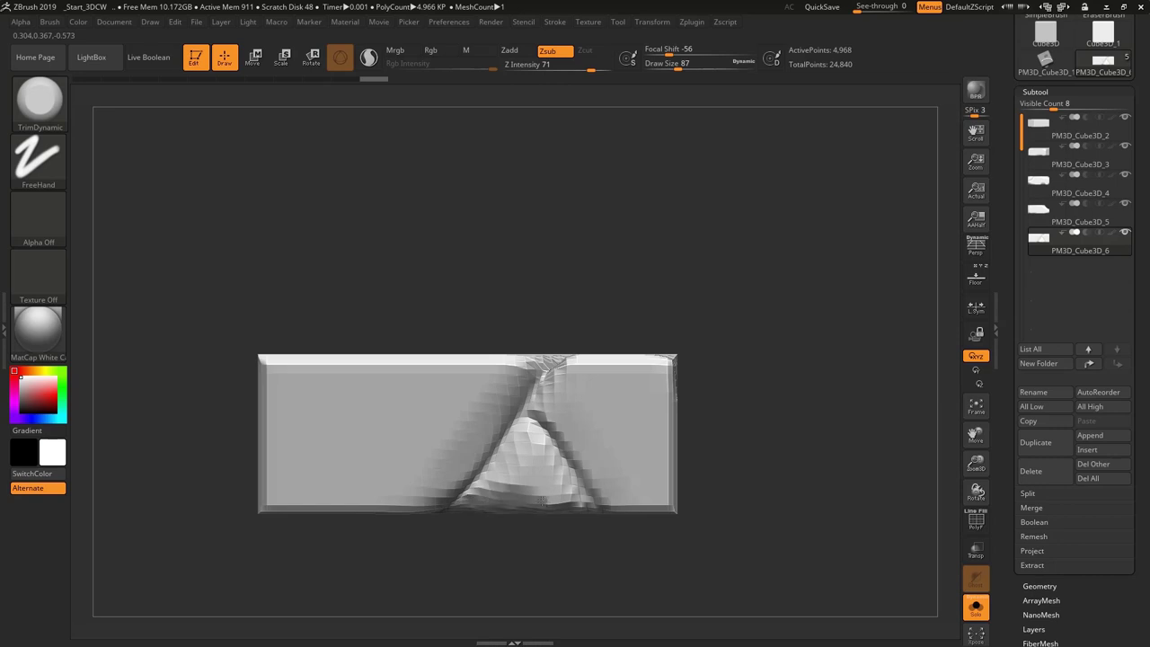
left_click_drag(672, 477, 663, 504)
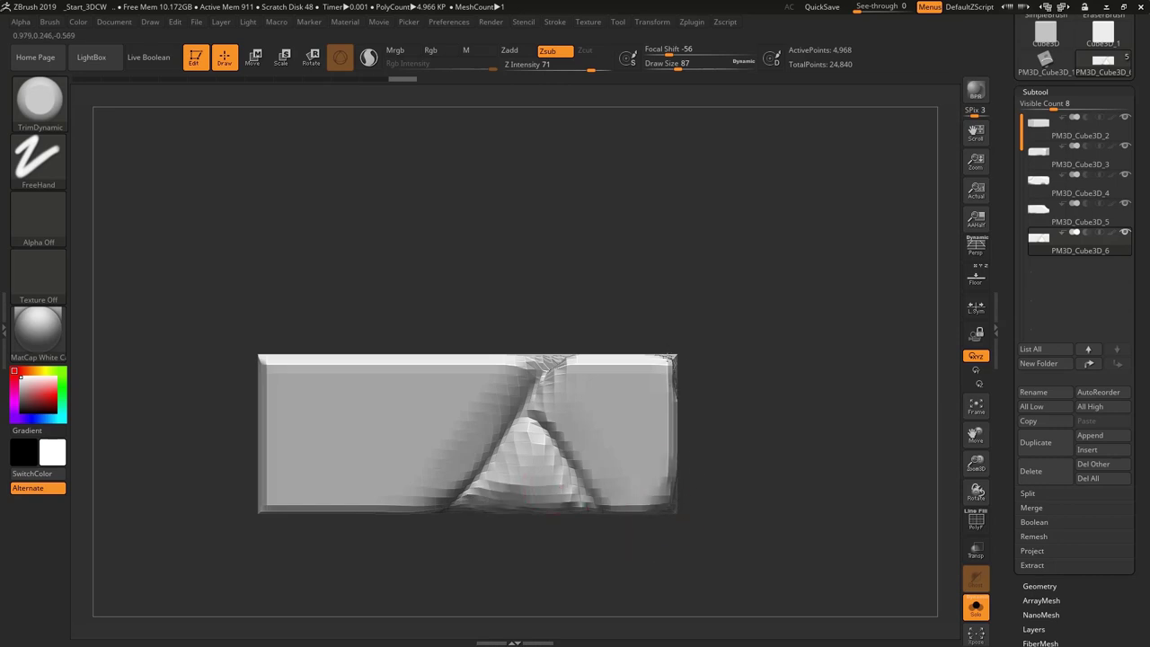
- Trim the top-left, left and lower-left edges of the block into rough bevels
left_click_drag(688, 346, 674, 350)
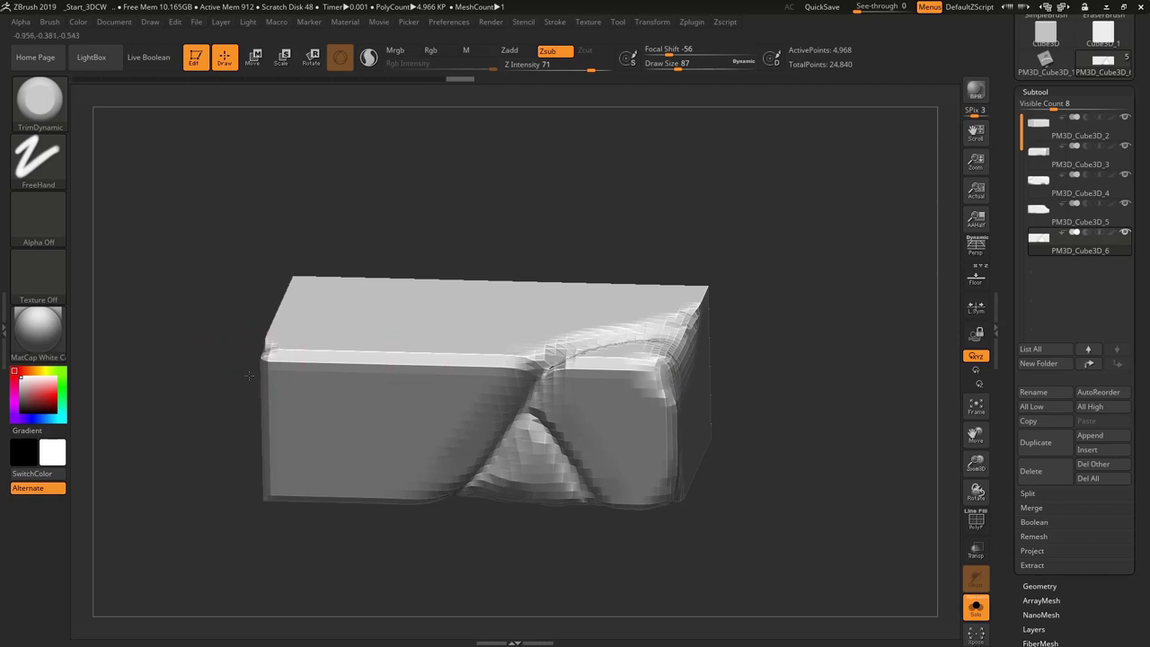
left_click_drag(266, 377, 297, 388)
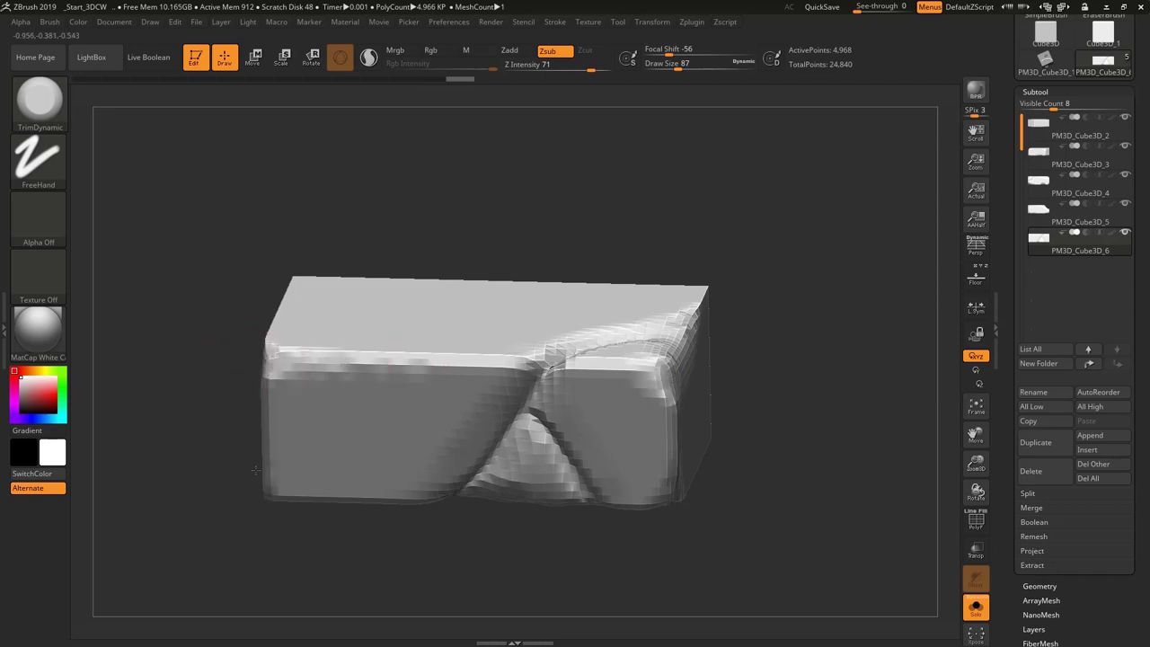
mouse_move(274, 500)
left_mouse_down("shift")
mouse_move(266, 392)
mouse_move(260, 494)
left_mouse_up("shift")
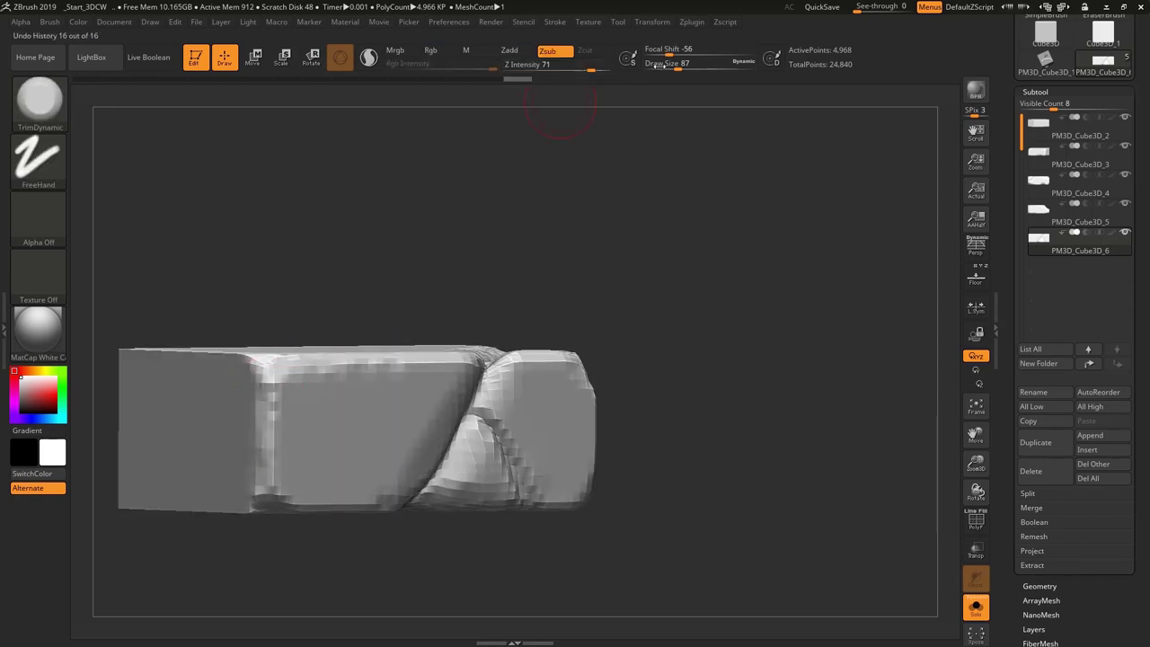
left_click_drag(677, 64, 681, 63)
mouse_move(593, 153)
left_mouse_down()
mouse_move(326, 333)
mouse_move(407, 509)
left_mouse_up()
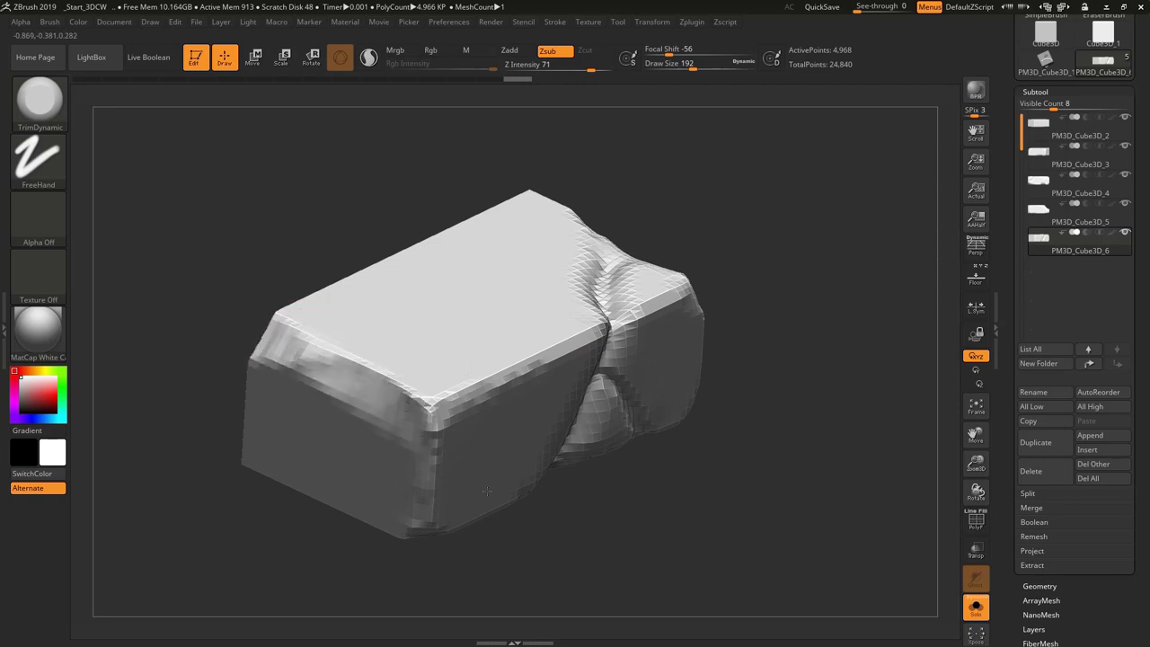
mouse_move(485, 514)
left_mouse_down("shift")
mouse_move(397, 439)
mouse_move(396, 532)
mouse_move(497, 421)
left_mouse_up("shift")
mouse_move(470, 377)
left_mouse_down()
mouse_move(372, 494)
mouse_move(207, 525)
left_mouse_up()
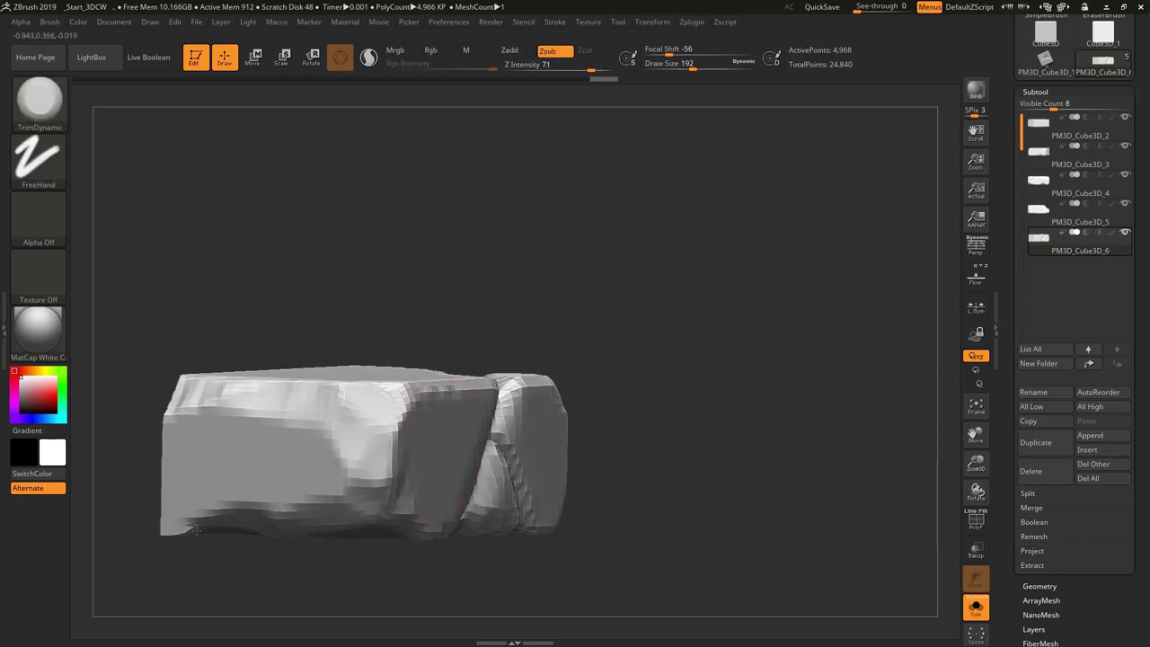
mouse_move(332, 557)
left_mouse_down("shift")
mouse_move(458, 362)
mouse_move(437, 211)
mouse_move(489, 318)
mouse_move(468, 309)
mouse_move(485, 314)
mouse_move(719, 252)
left_mouse_up("shift")
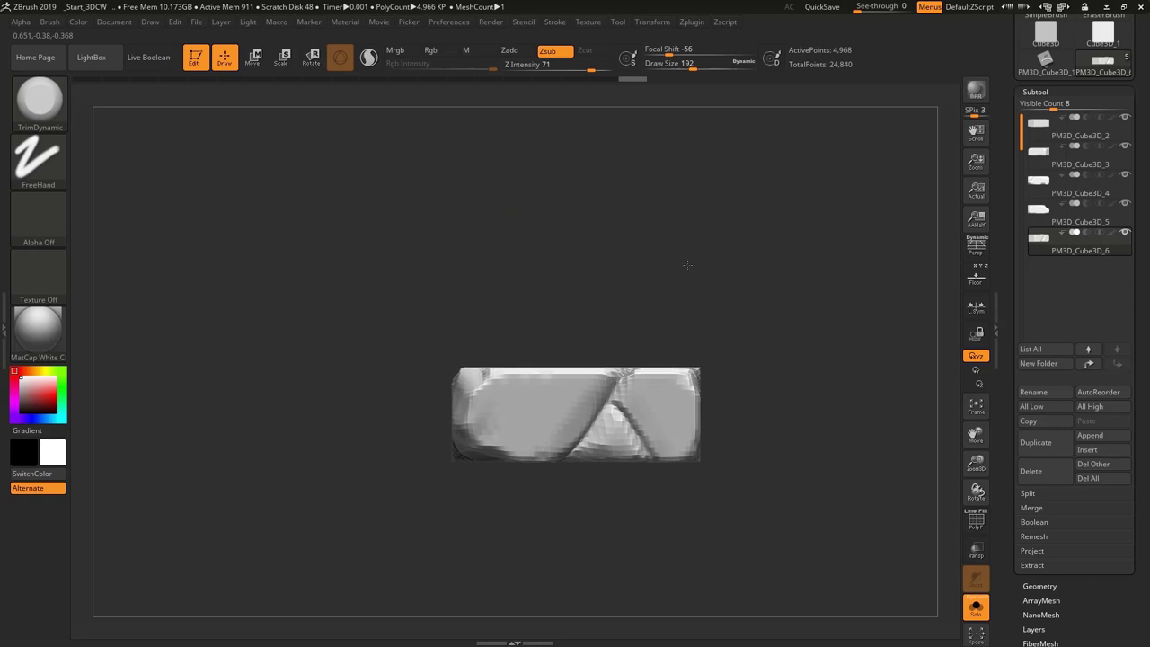
- Turn off Solo to show all five blocks, spread them with Xpose, then restack them
left_click(976, 607)
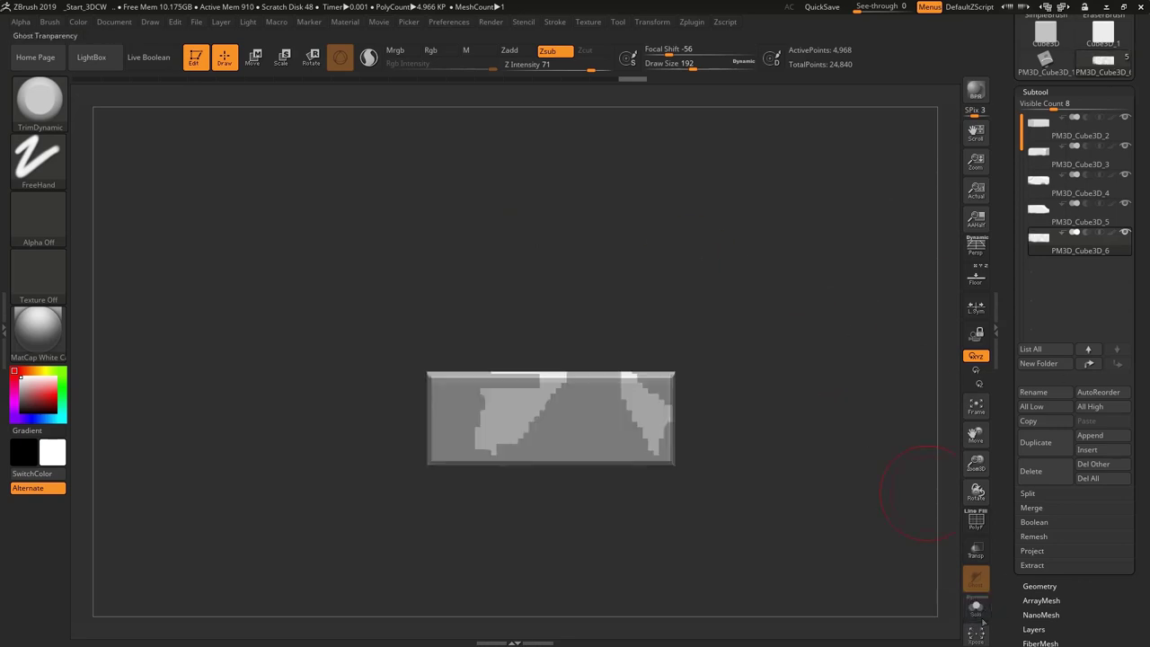
left_click(977, 635)
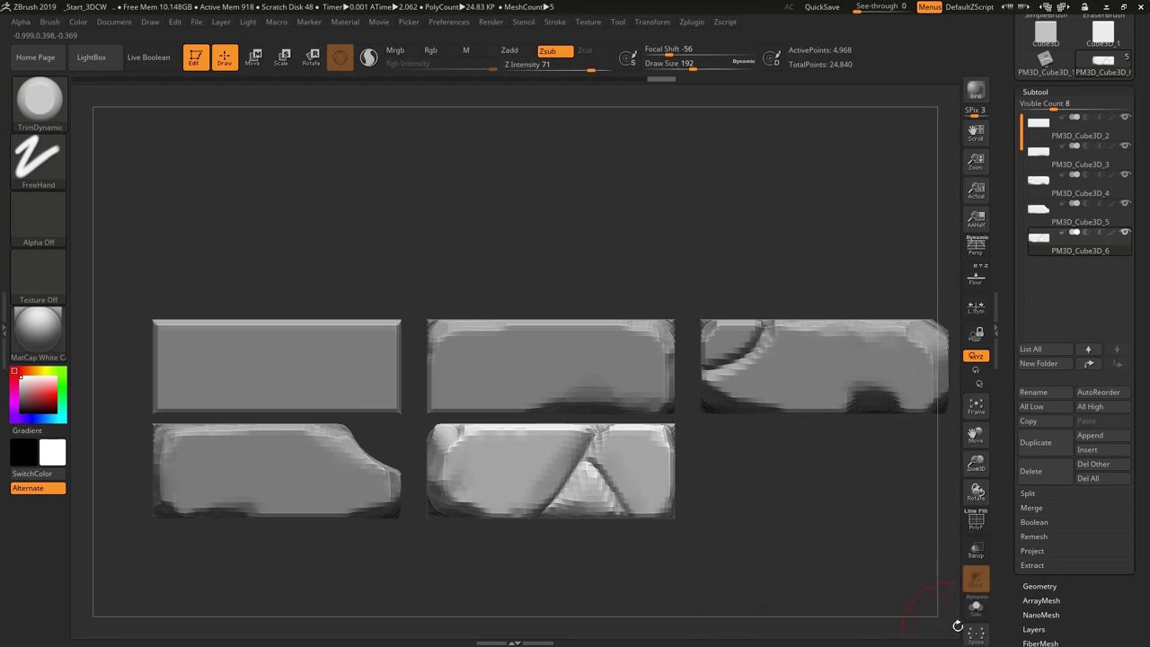
left_click(977, 633)
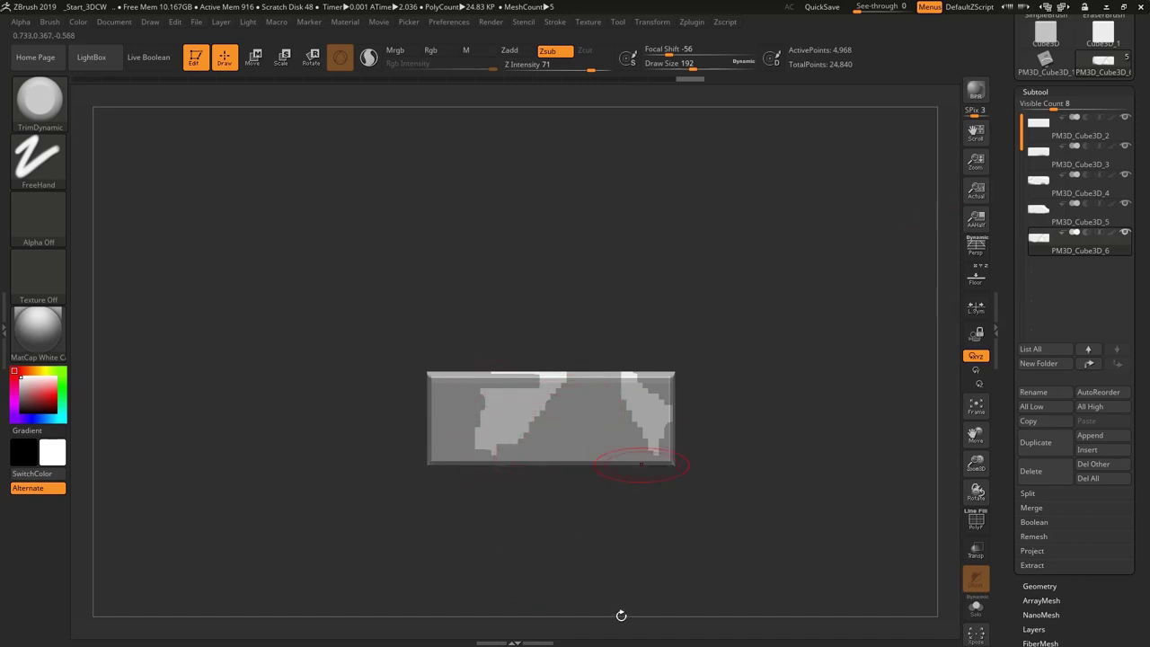
- Undo, then squeeze all stacked blocks narrower with the Scale gizmo and return to Draw
key("ctrl+z")
mouse_move(760, 399)
left_mouse_down()
mouse_move(727, 470)
mouse_move(688, 309)
mouse_move(726, 367)
mouse_move(629, 306)
mouse_move(651, 285)
left_mouse_up()
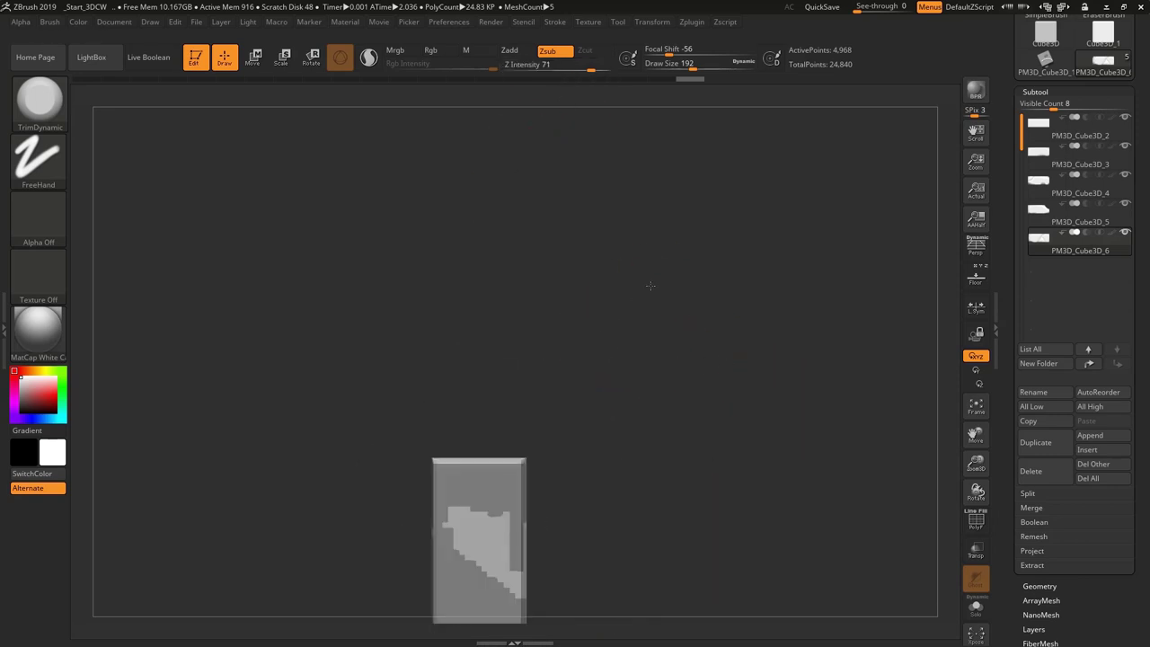
mouse_move(617, 421)
left_mouse_down("alt")
mouse_move(555, 338)
mouse_move(562, 426)
left_mouse_up("alt")
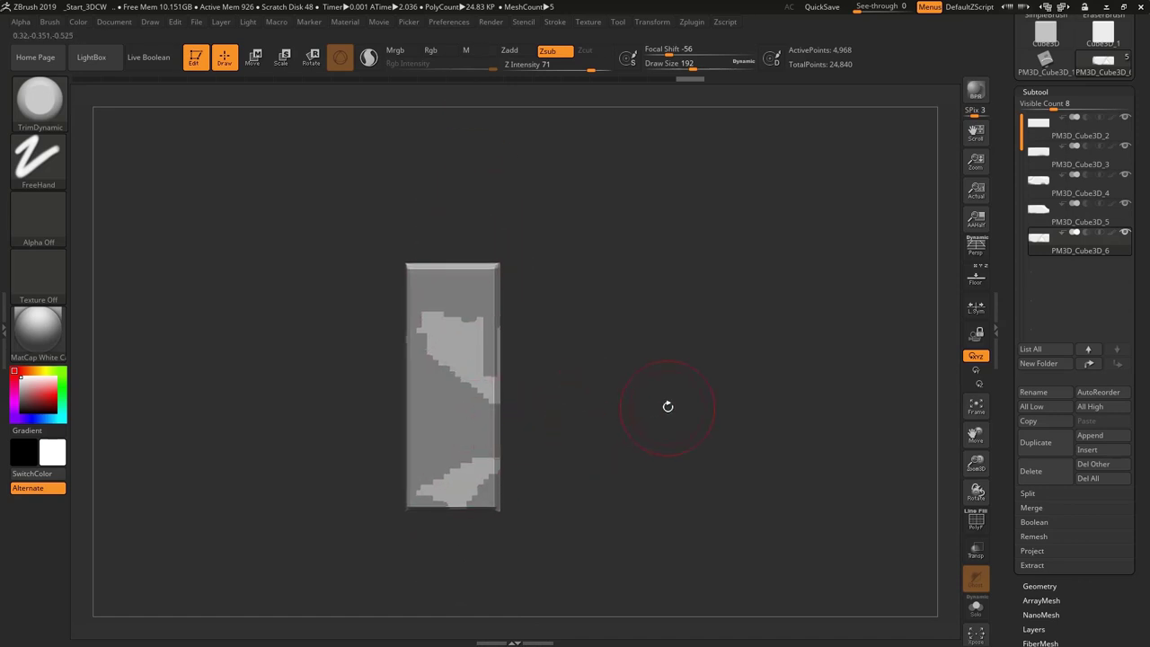
mouse_move(666, 407)
left_mouse_down()
mouse_move(580, 421)
mouse_move(732, 420)
mouse_move(575, 393)
left_mouse_up()
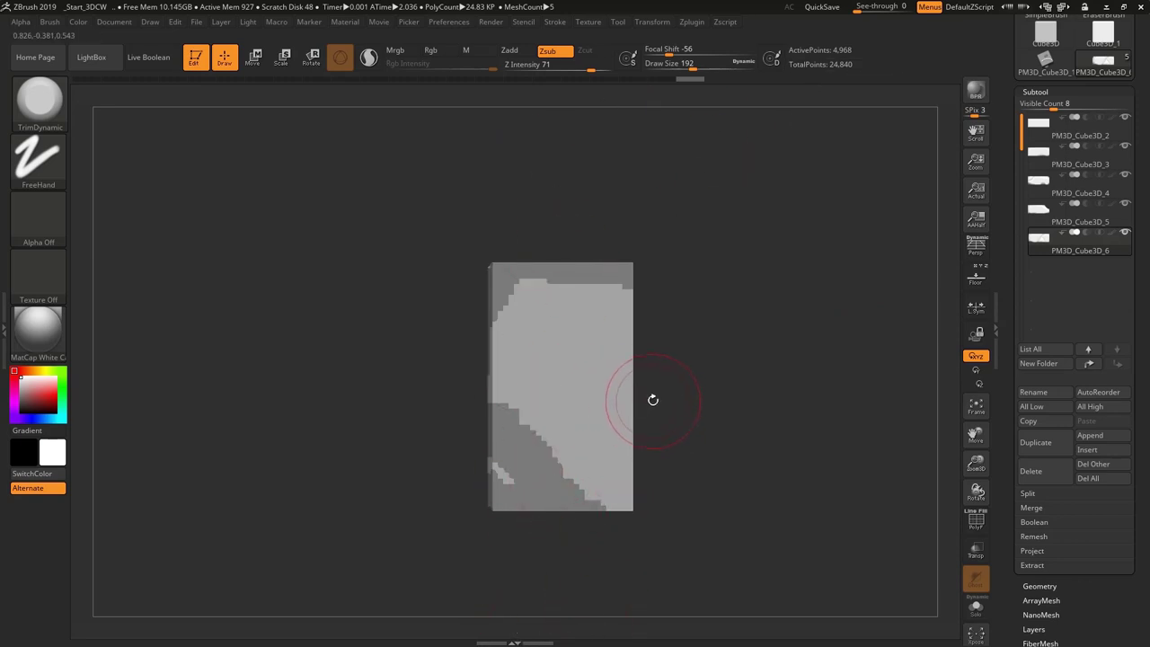
left_click(282, 58)
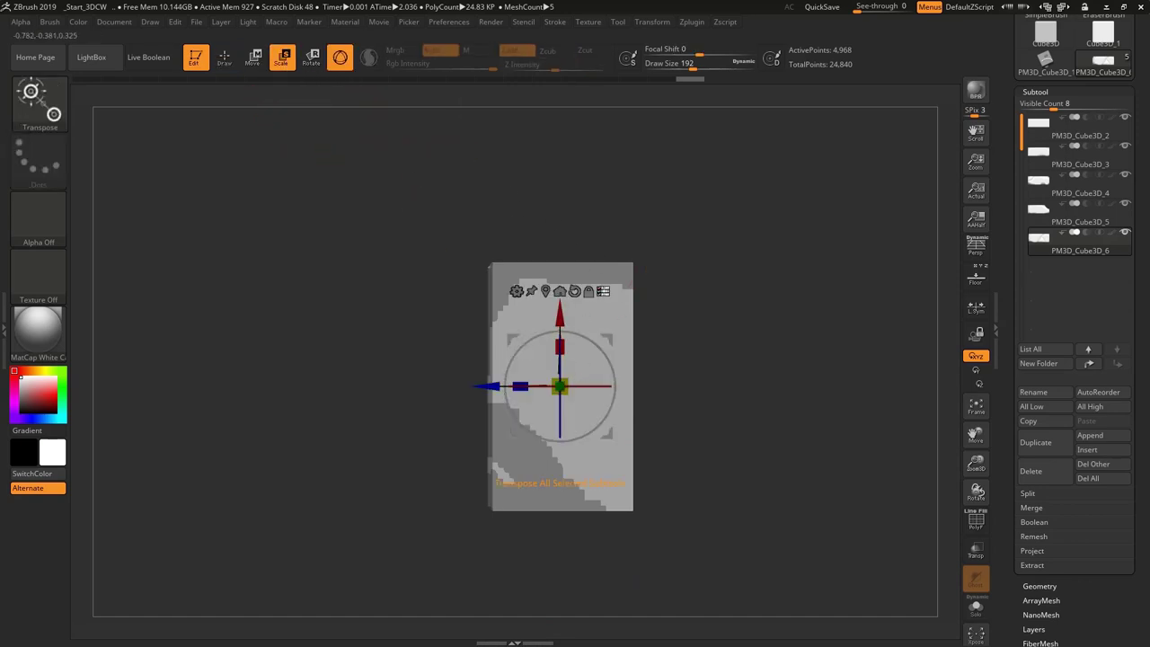
left_click_drag(521, 385, 515, 171)
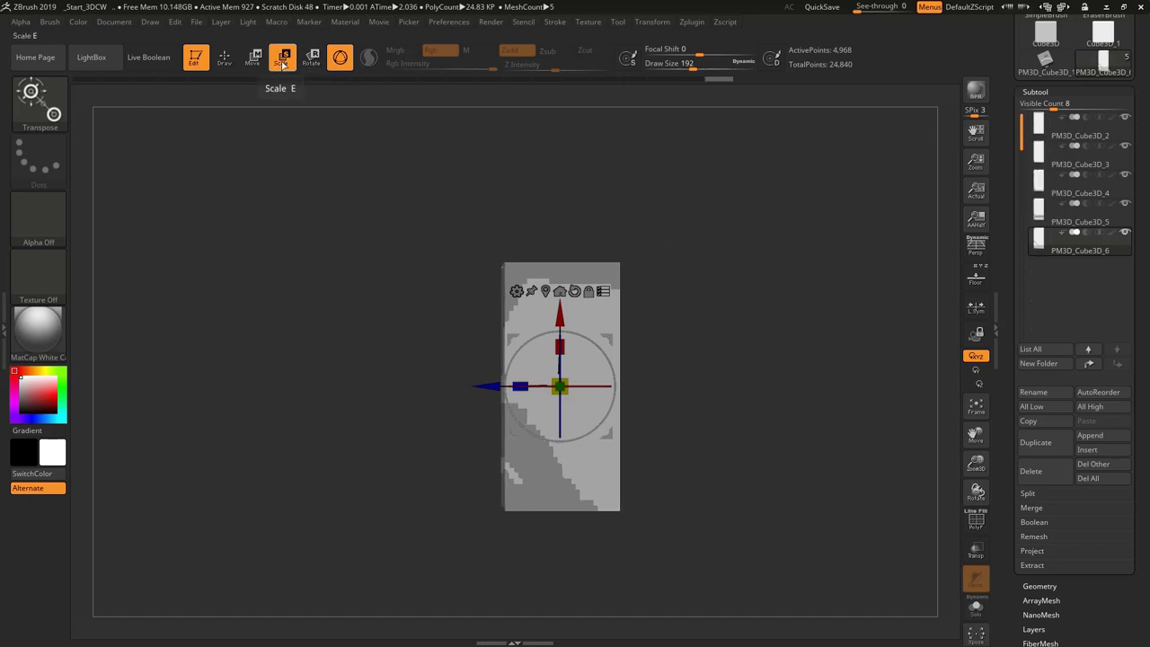
left_click(225, 56)
left_click_drag(642, 259, 590, 292)
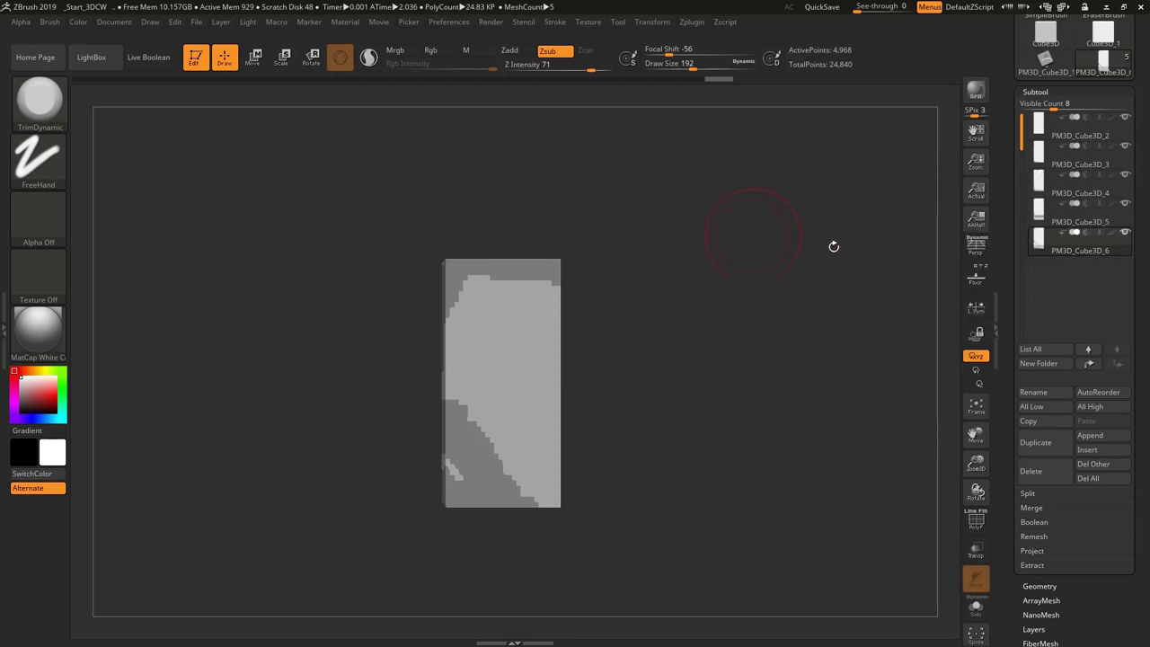
left_click(51, 112)
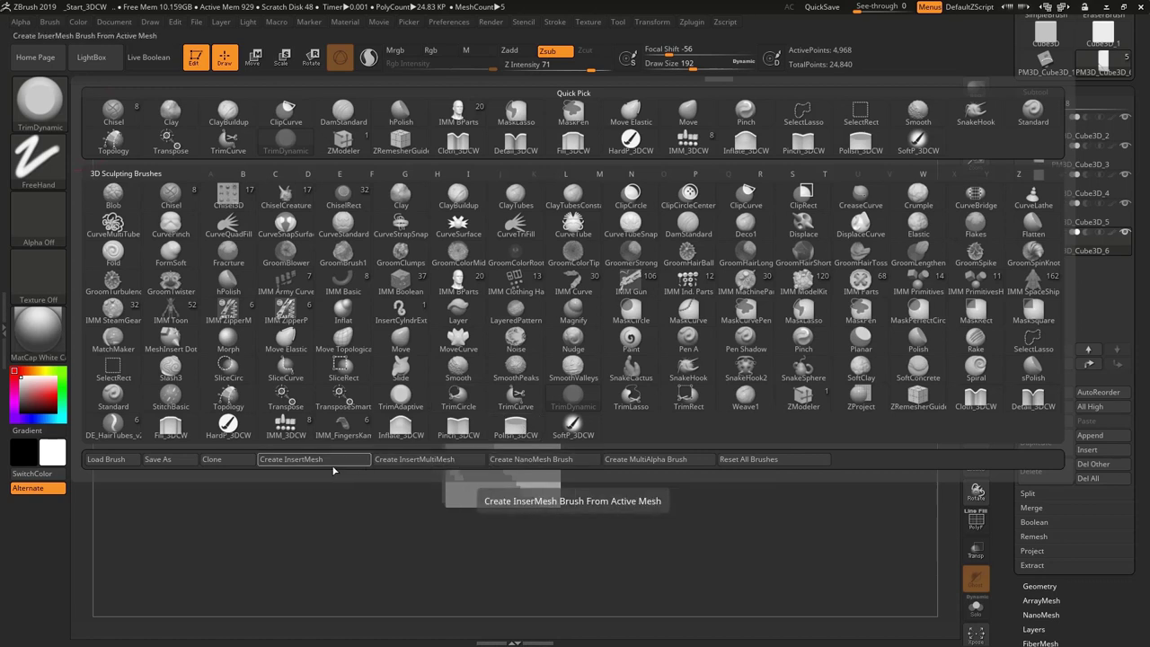
- Make an InsertMultiMesh brush from the blocks, exit Edit mode and clear the canvas with Ctrl+N
left_click(418, 469)
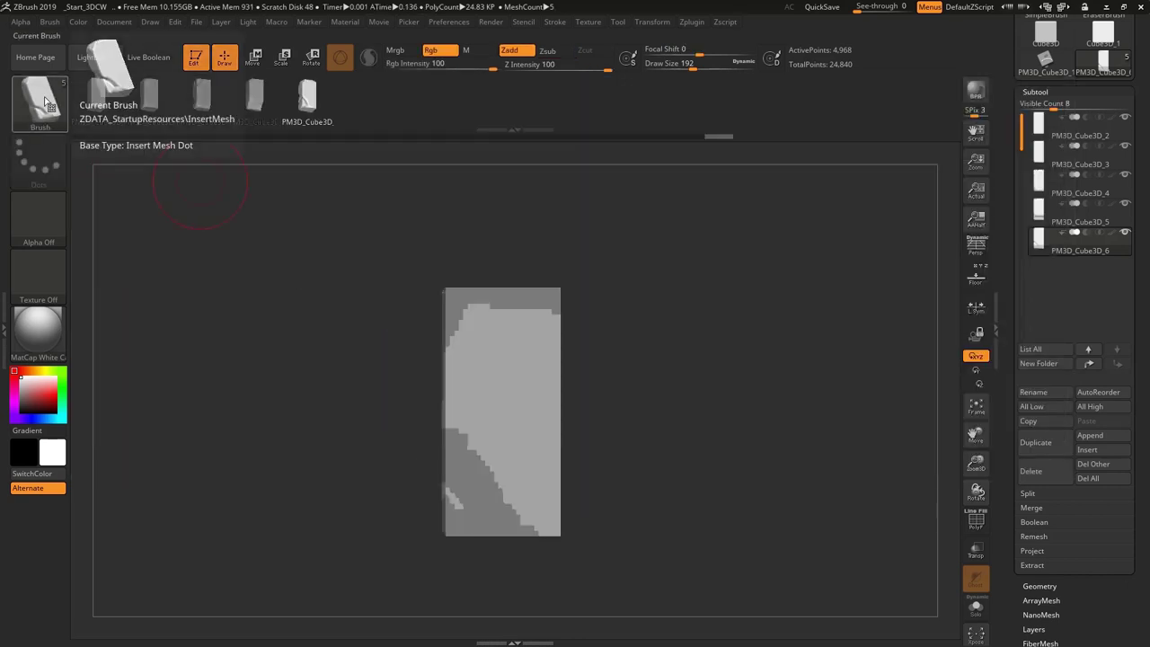
left_click(5, 325)
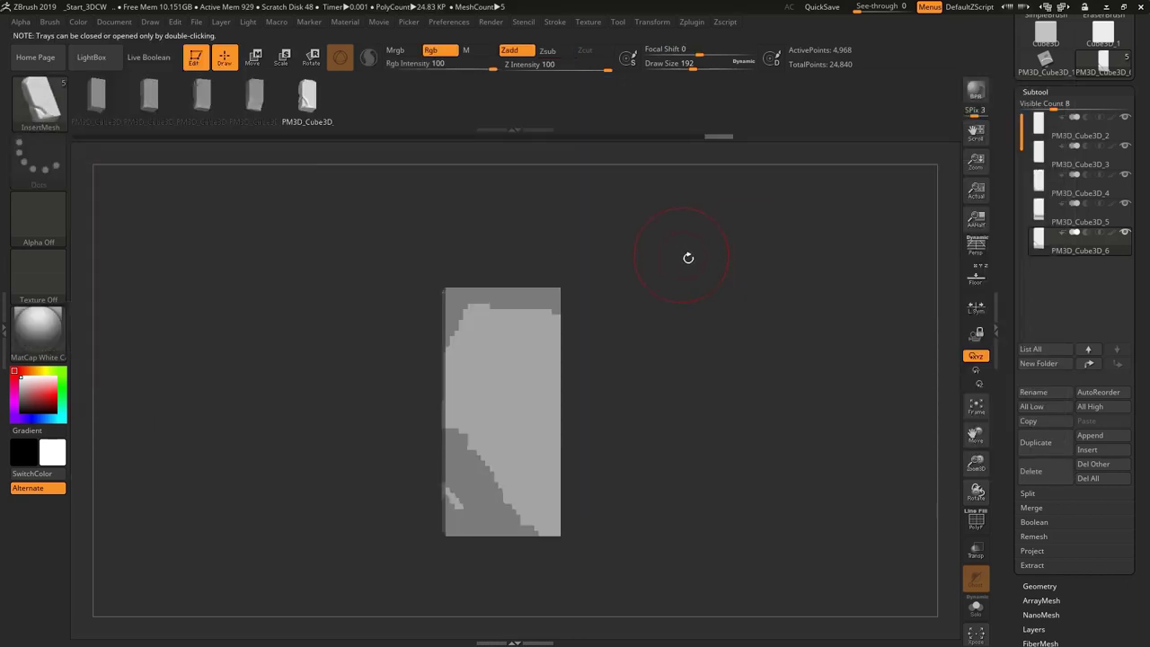
key("t")
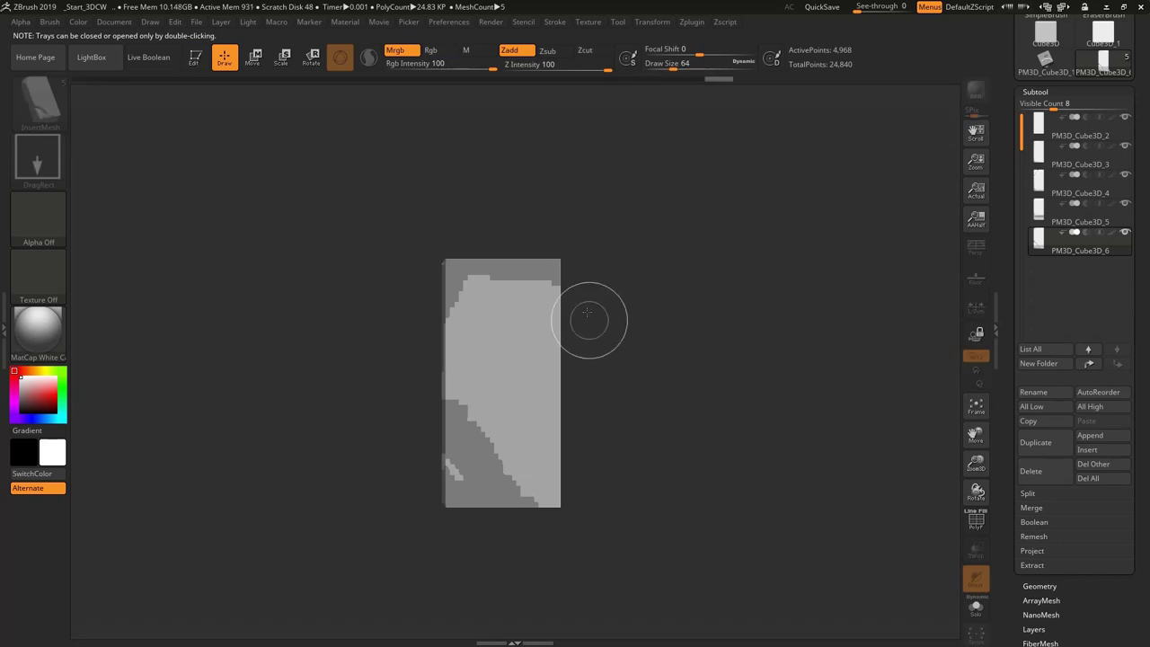
key("ctrl+n")
scroll(1070, 180, "up", 3)
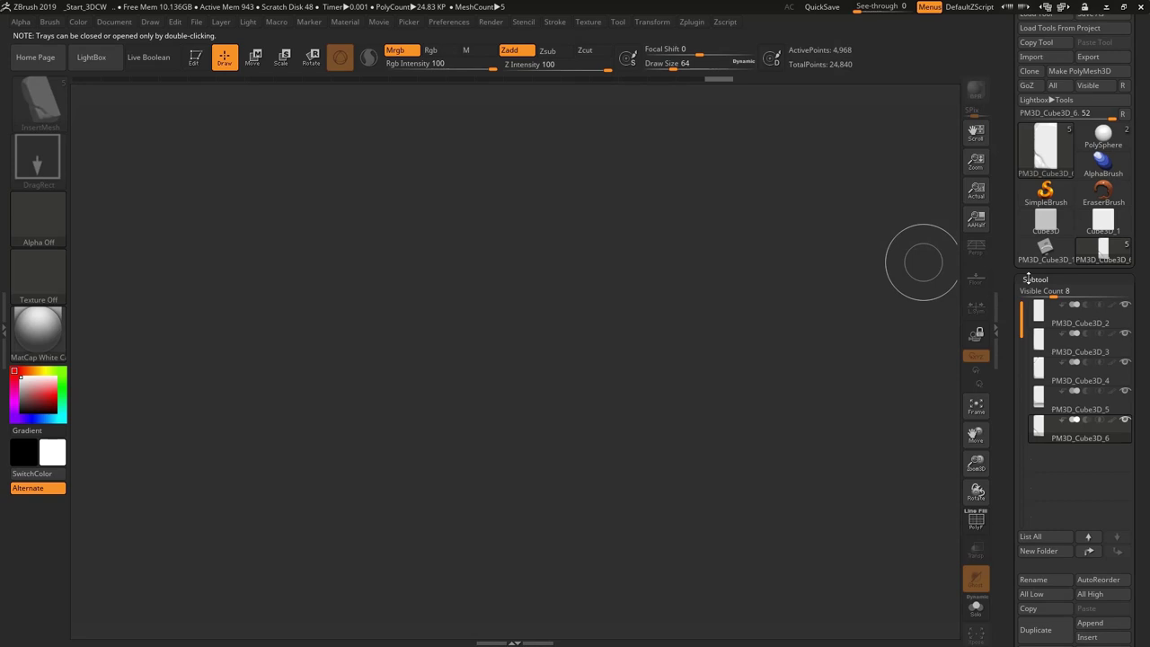
- Draw a Plane3D primitive on the canvas and enter Edit mode
left_click(1045, 221)
left_click(1046, 145)
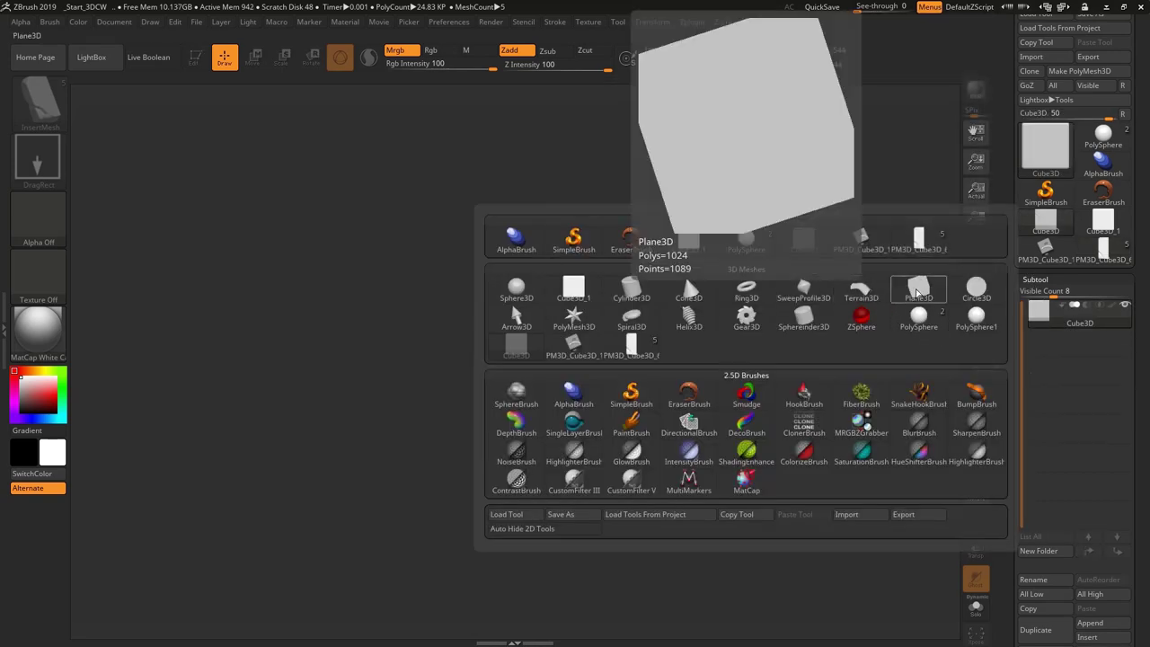
left_click(917, 291)
mouse_move(503, 386)
left_mouse_down()
mouse_move(510, 619)
mouse_move(513, 570)
left_mouse_up()
key("t")
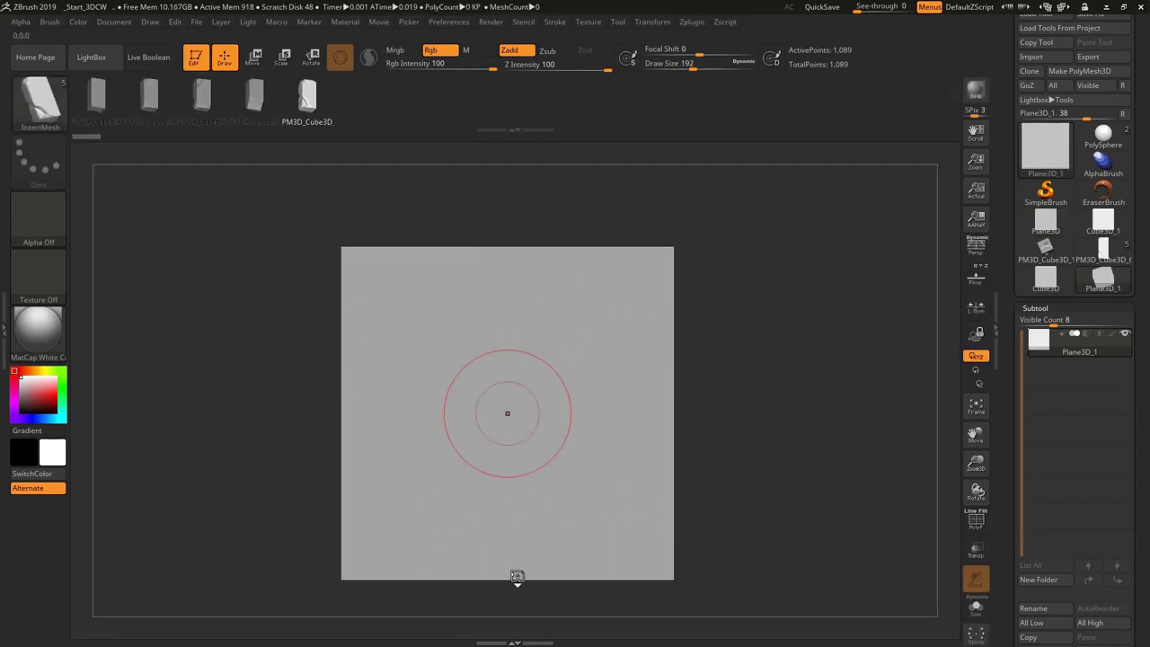
left_click_drag(753, 431, 753, 396, "alt")
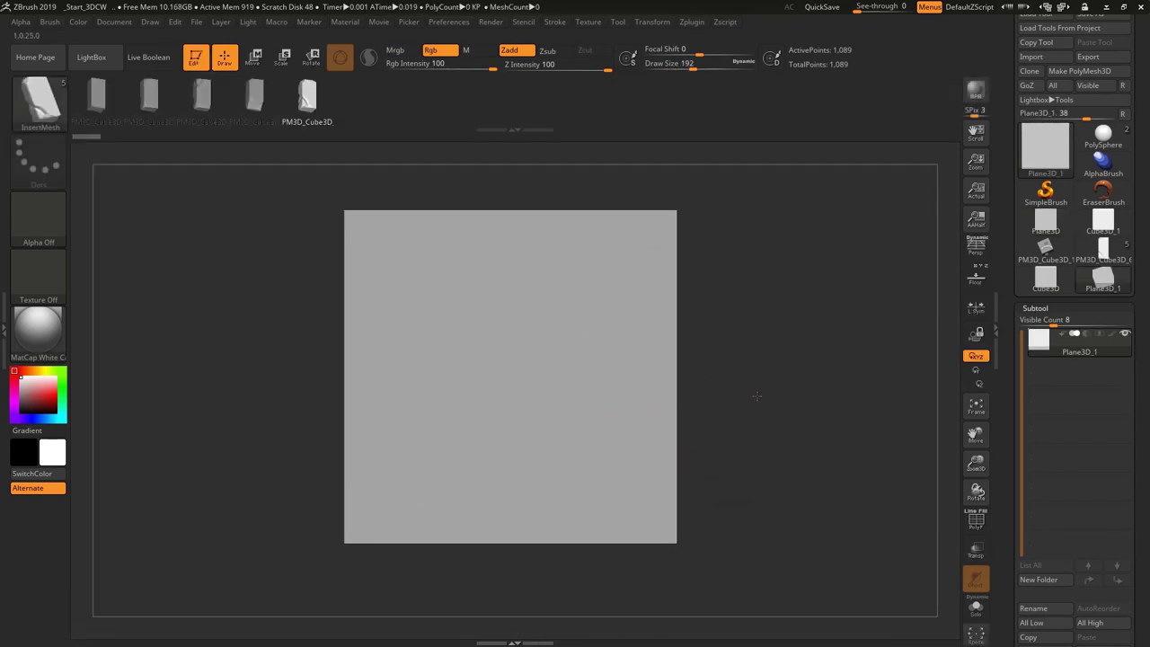
- Convert it to PolyMesh PM3D_Plane3D_1, show PolyF and subdivide twice to 263,169 points
left_click(1075, 70)
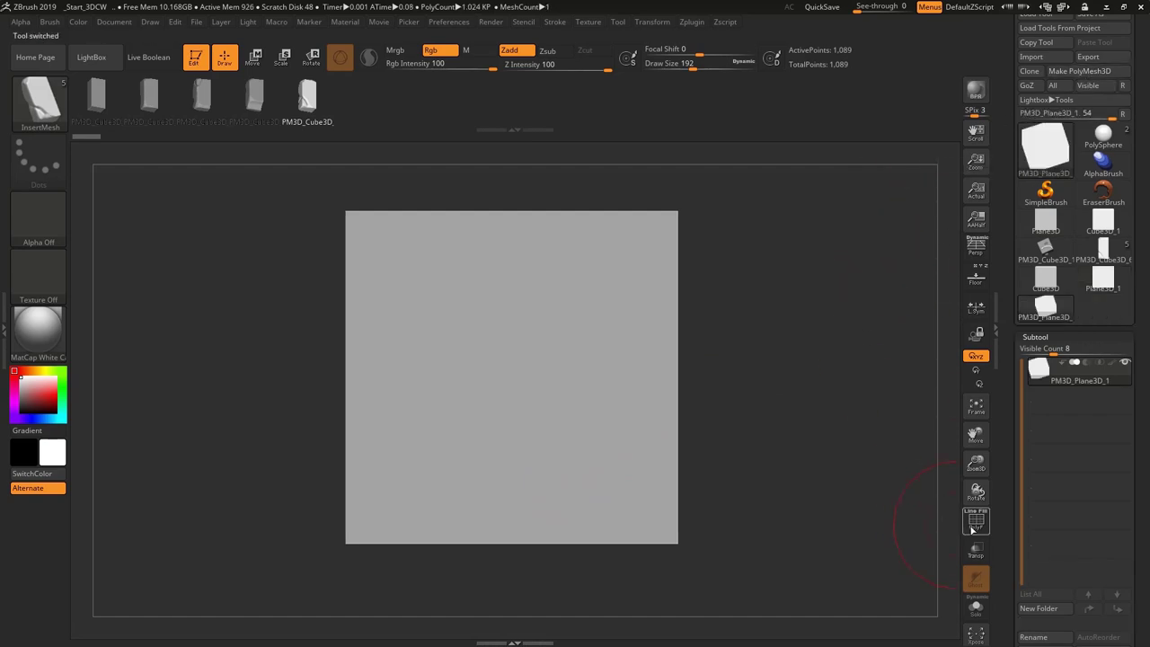
left_click(976, 521)
key("ctrl+d")
key("ctrl+d")
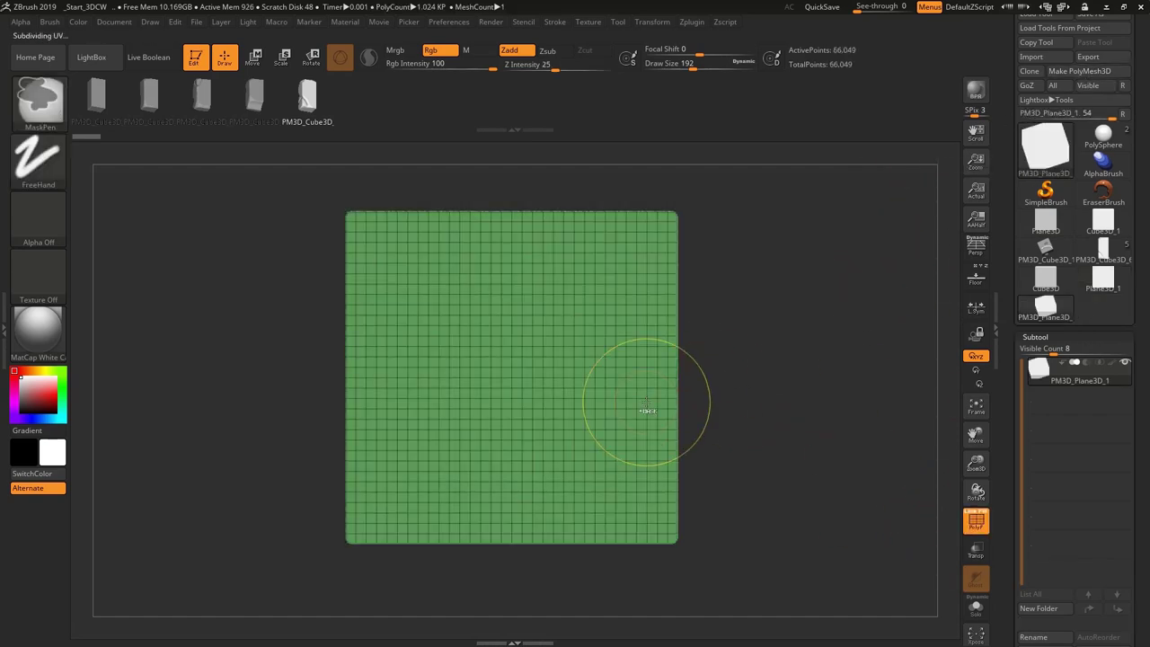
key("ctrl+d")
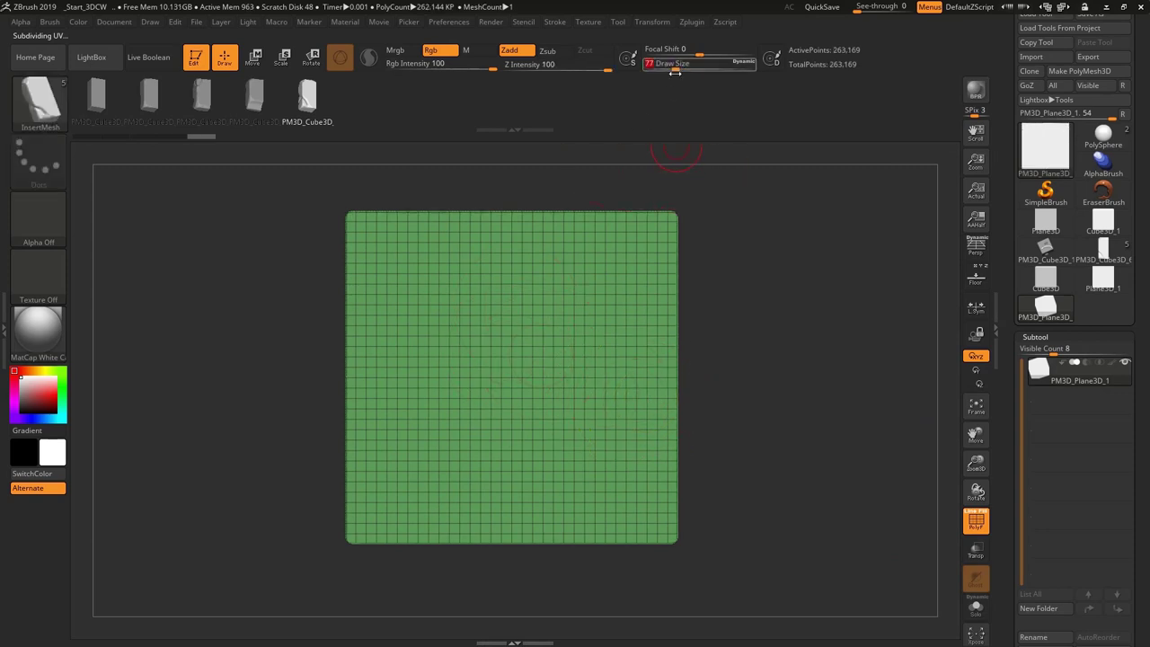
key("shift")
- Paint a large kidney-shaped mask on the plane, clear the lower-right notch, and collapse the Subtool palette
mouse_move(620, 361)
left_mouse_down("ctrl")
mouse_move(527, 269)
mouse_move(386, 321)
mouse_move(373, 454)
mouse_move(450, 517)
mouse_move(548, 409)
mouse_move(641, 394)
mouse_move(643, 337)
mouse_move(589, 274)
mouse_move(509, 263)
left_mouse_up("ctrl")
mouse_move(405, 315)
left_mouse_down("ctrl")
mouse_move(409, 481)
mouse_move(476, 454)
mouse_move(597, 370)
mouse_move(580, 323)
mouse_move(427, 310)
mouse_move(422, 458)
mouse_move(584, 325)
mouse_move(433, 404)
mouse_move(557, 318)
left_mouse_up("ctrl")
left_click_drag(520, 325, 486, 372)
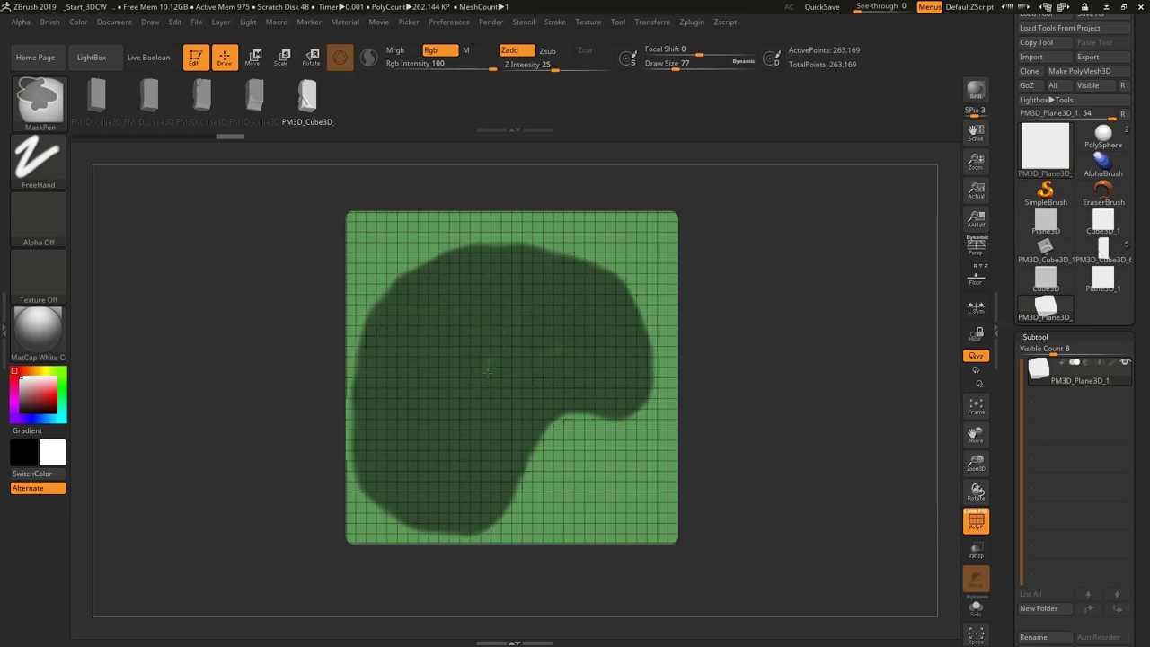
mouse_move(629, 421)
left_mouse_down("ctrl+alt")
mouse_move(576, 412)
mouse_move(545, 478)
left_mouse_up("ctrl+alt")
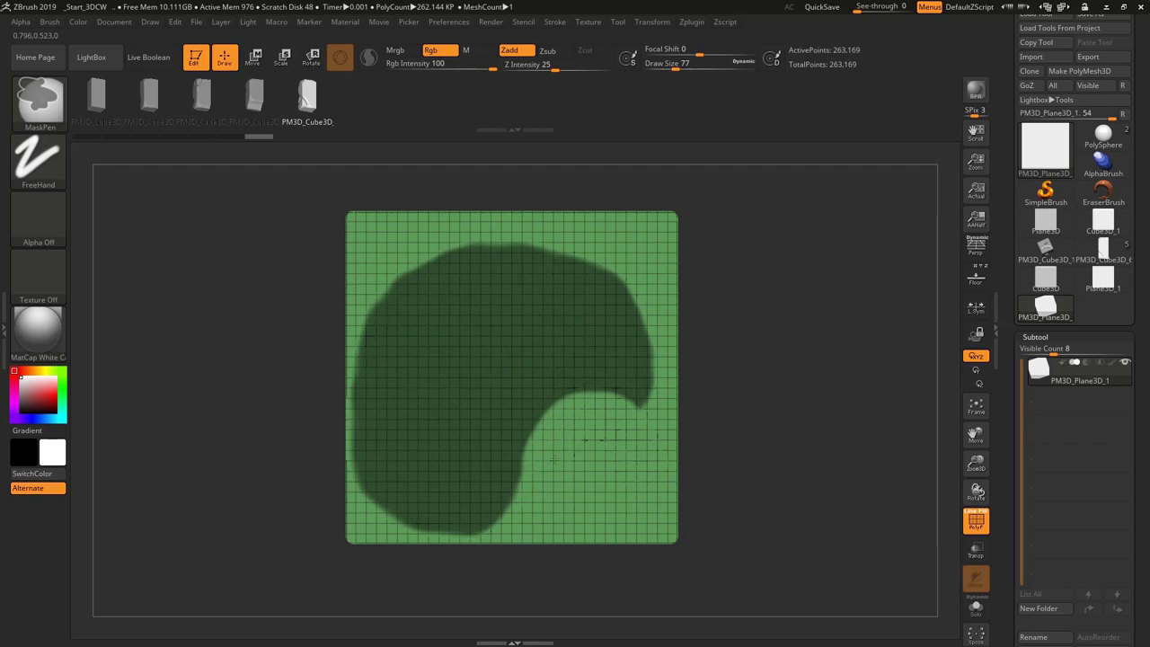
left_click_drag(624, 407, 658, 385, "ctrl+alt")
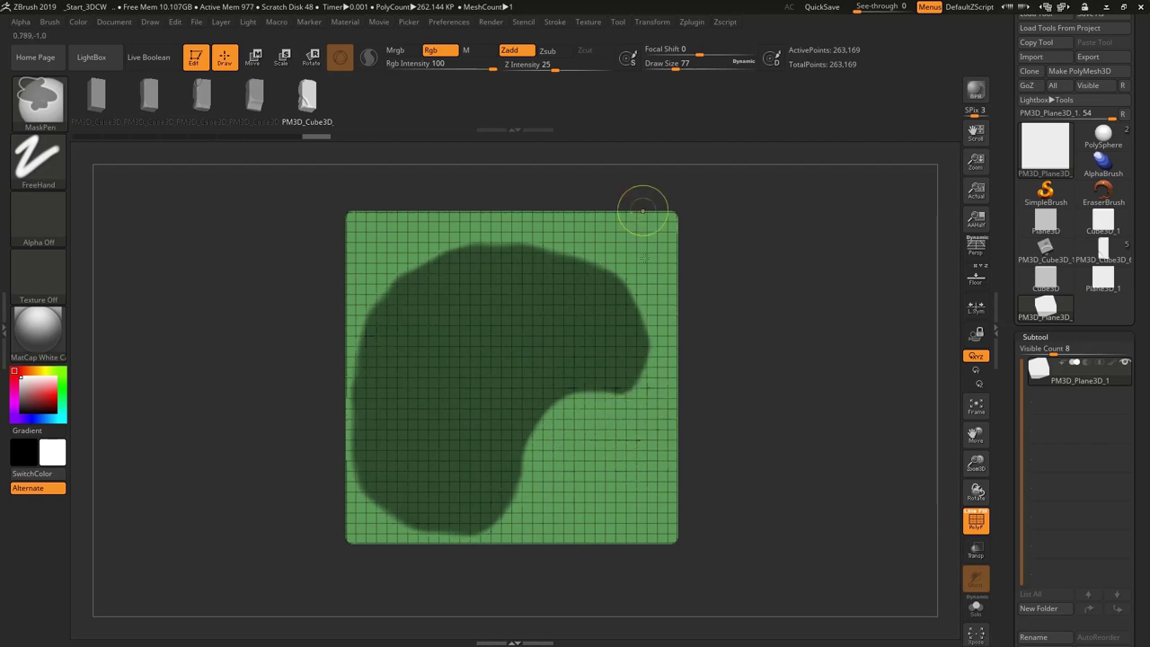
mouse_move(616, 506)
right_mouse_down("alt")
mouse_move(649, 496)
mouse_move(638, 432)
right_mouse_up("alt")
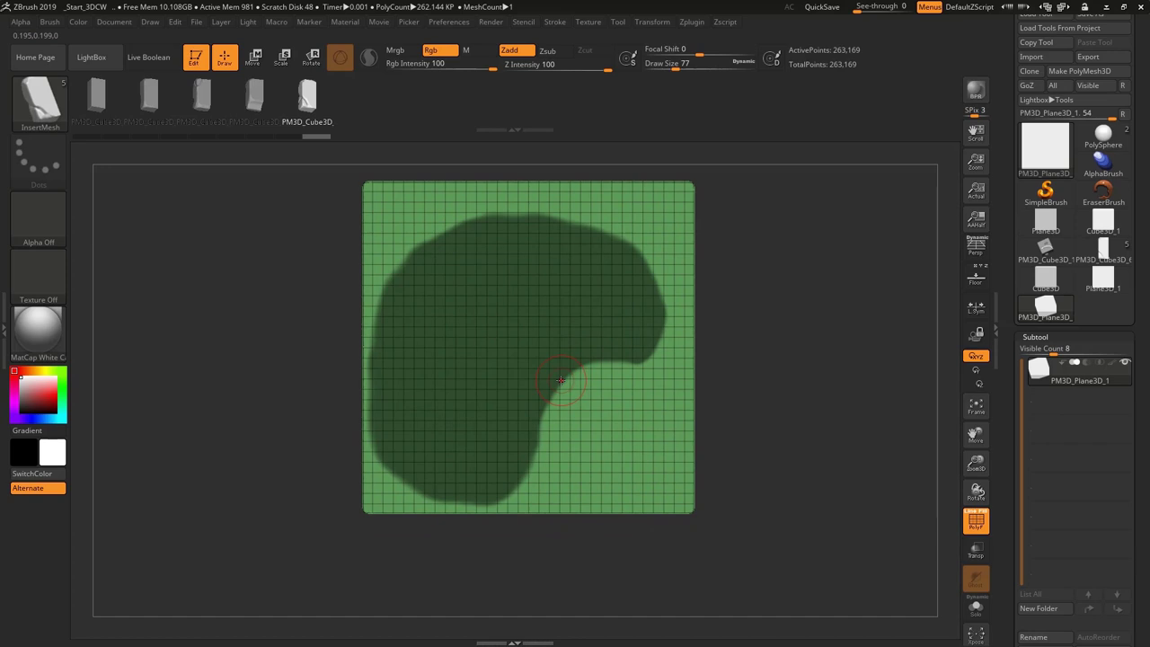
left_click_drag(1038, 336, 1038, 229)
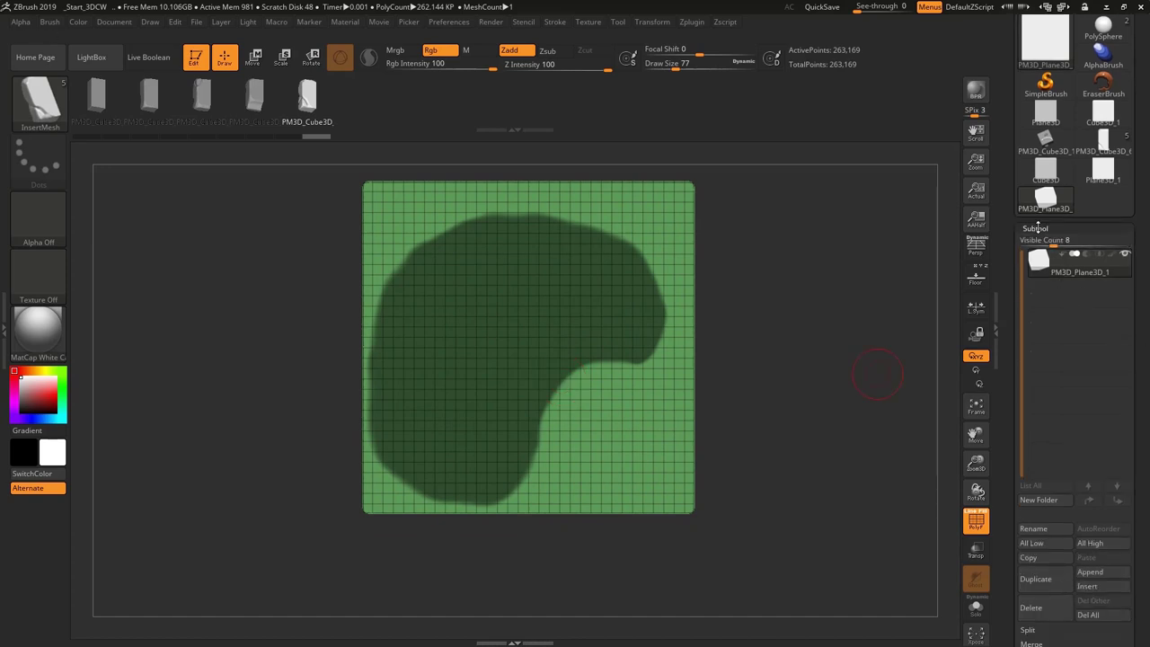
left_click(1038, 228)
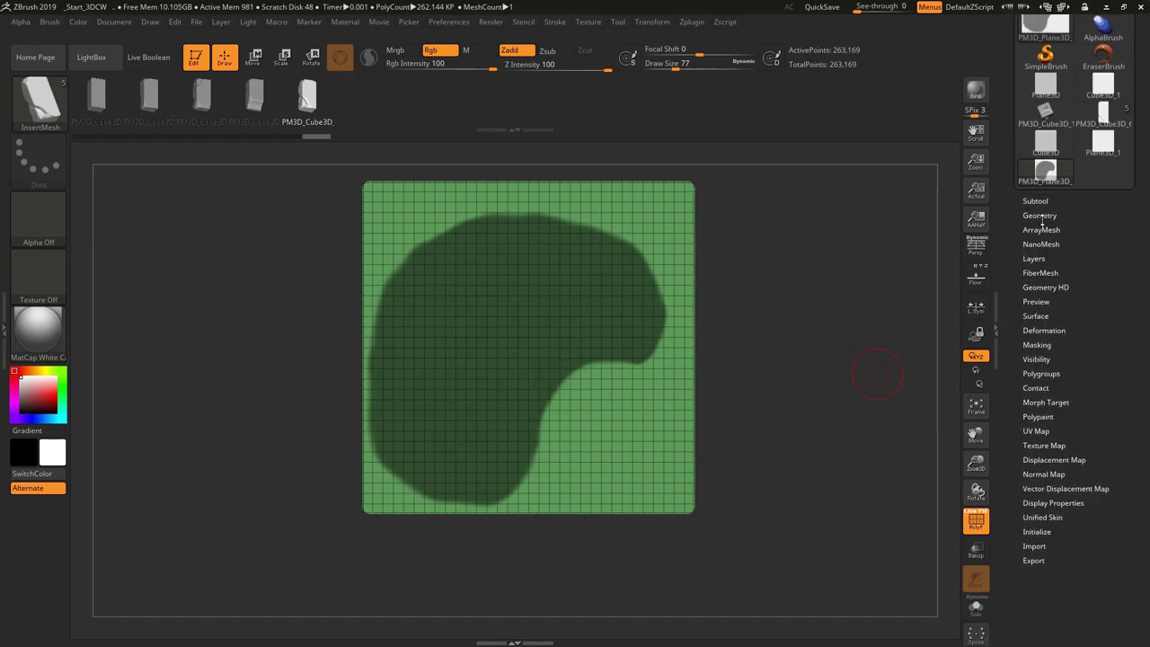
- Delete the plane's lower subdivision levels, leaving a single level of 263,169 points
left_click(1026, 216)
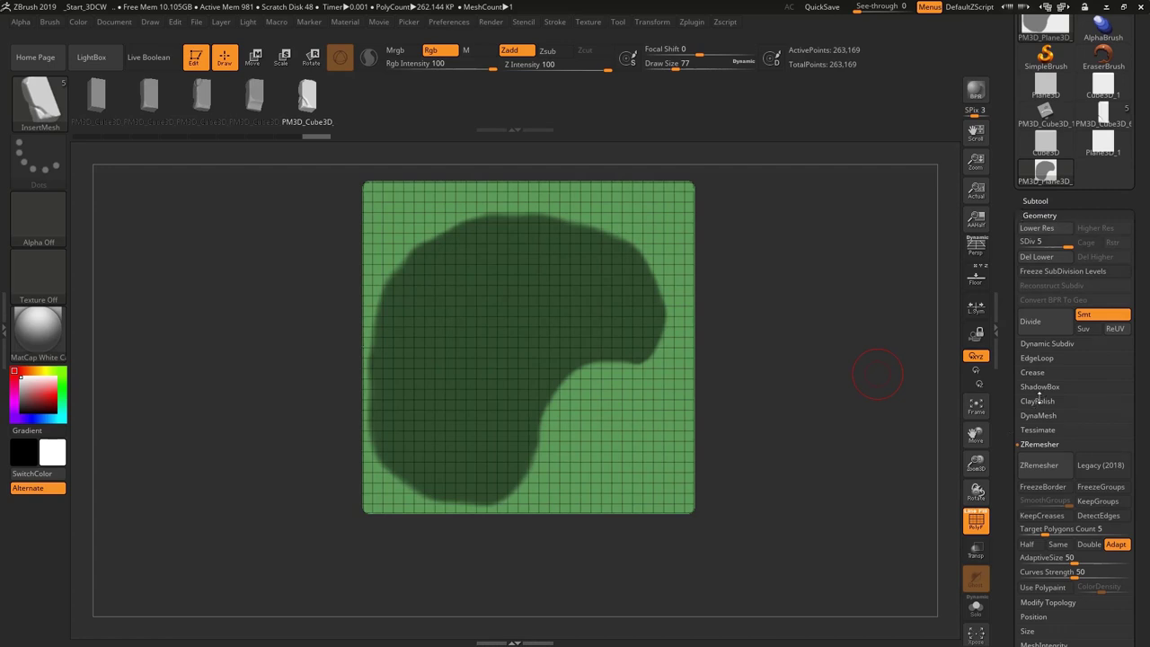
left_click(1038, 358)
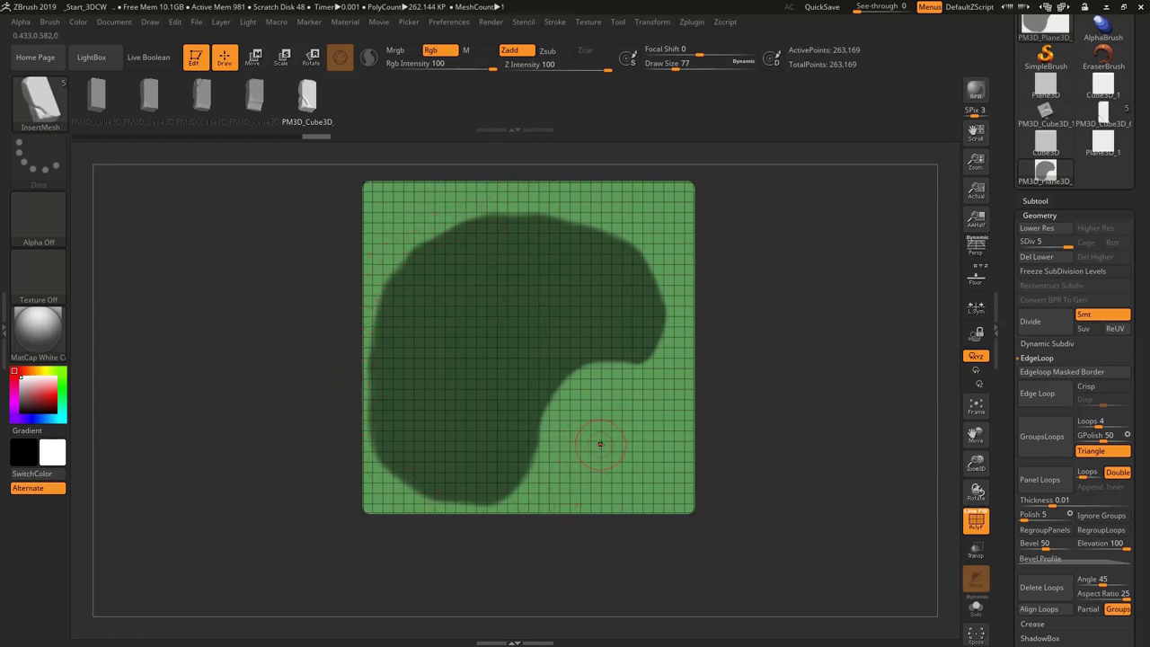
left_click(1047, 378)
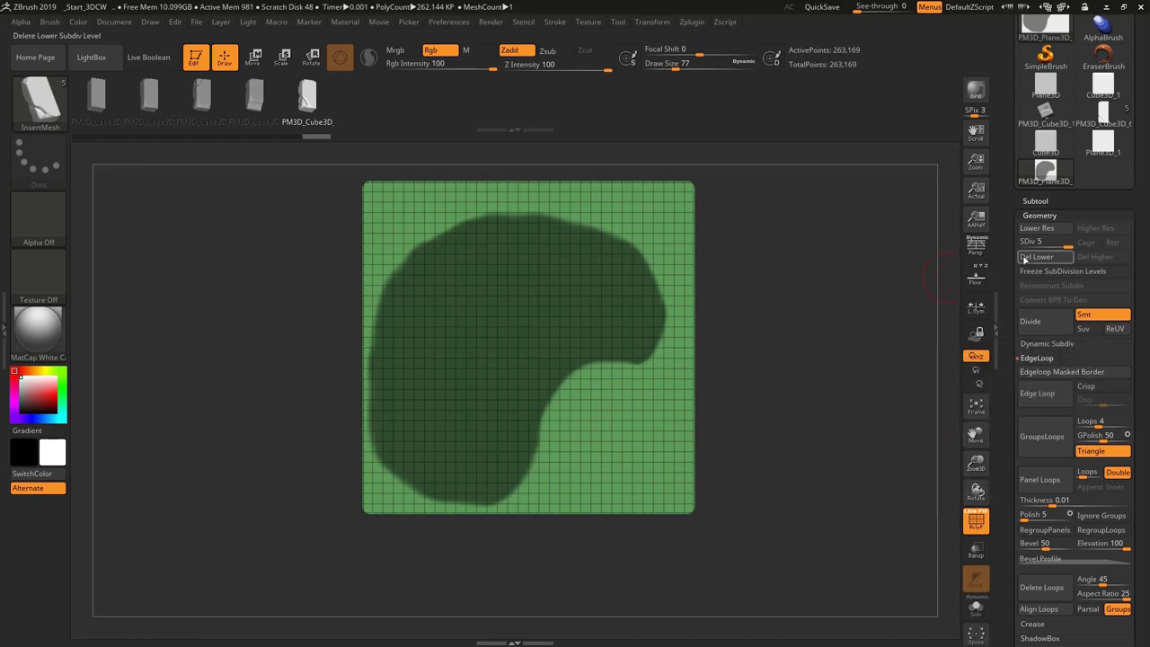
left_click(1025, 258)
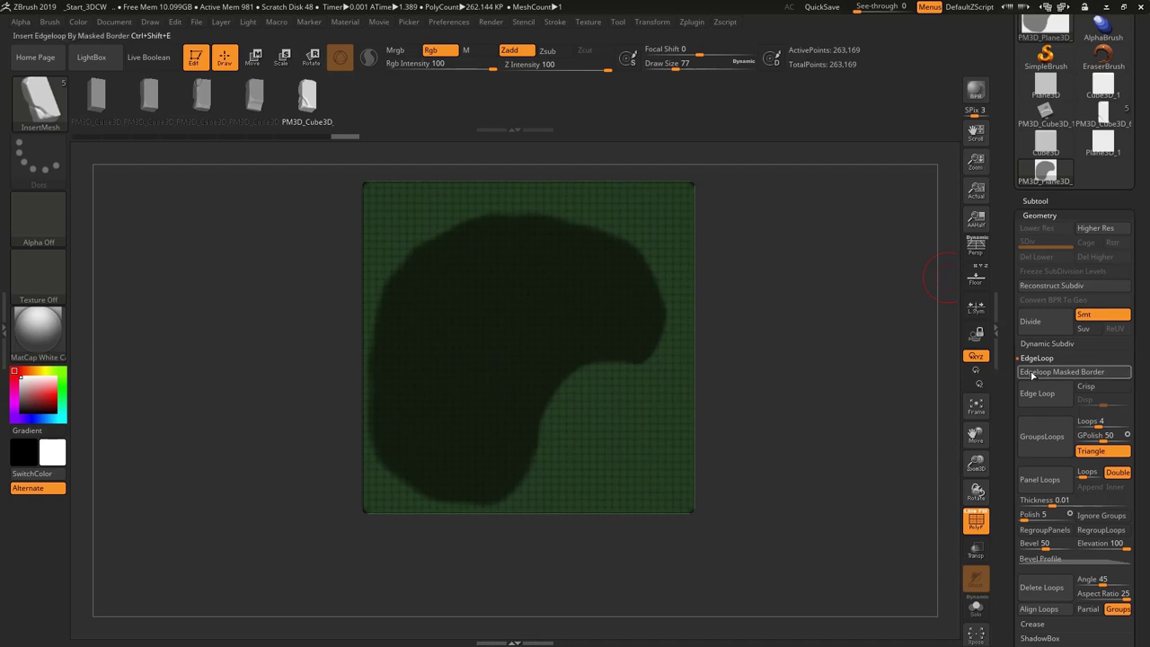
- Insert an Edgeloop Masked Border loop around the kidney mask and inspect the new polygroup border
left_click(1040, 374)
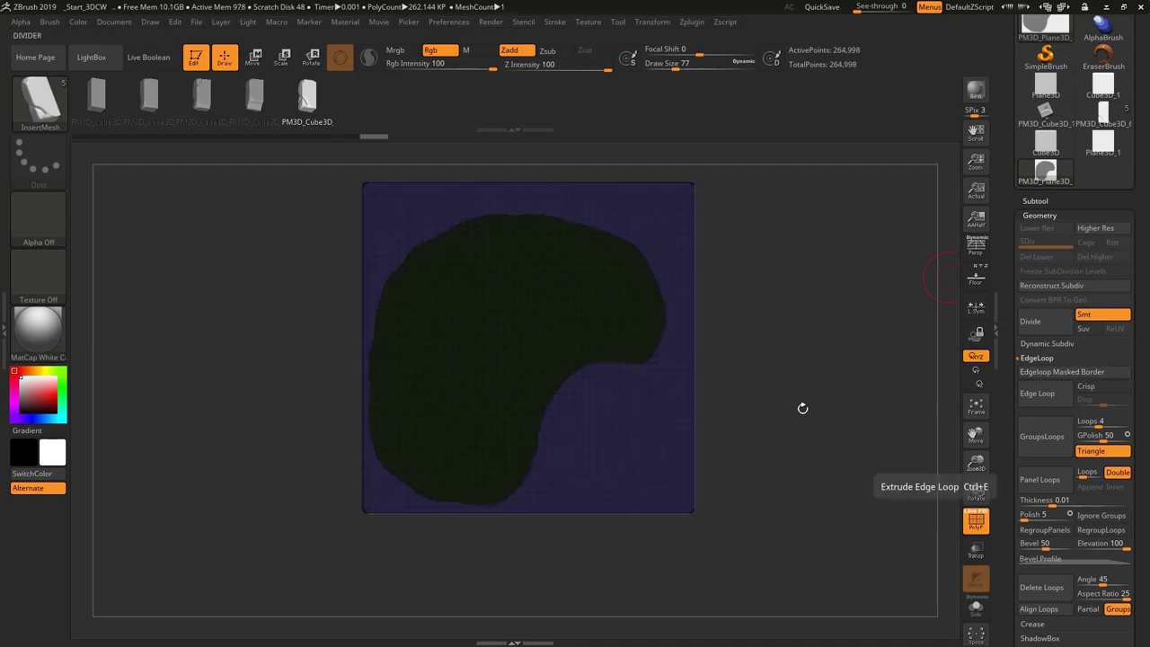
left_click(982, 524)
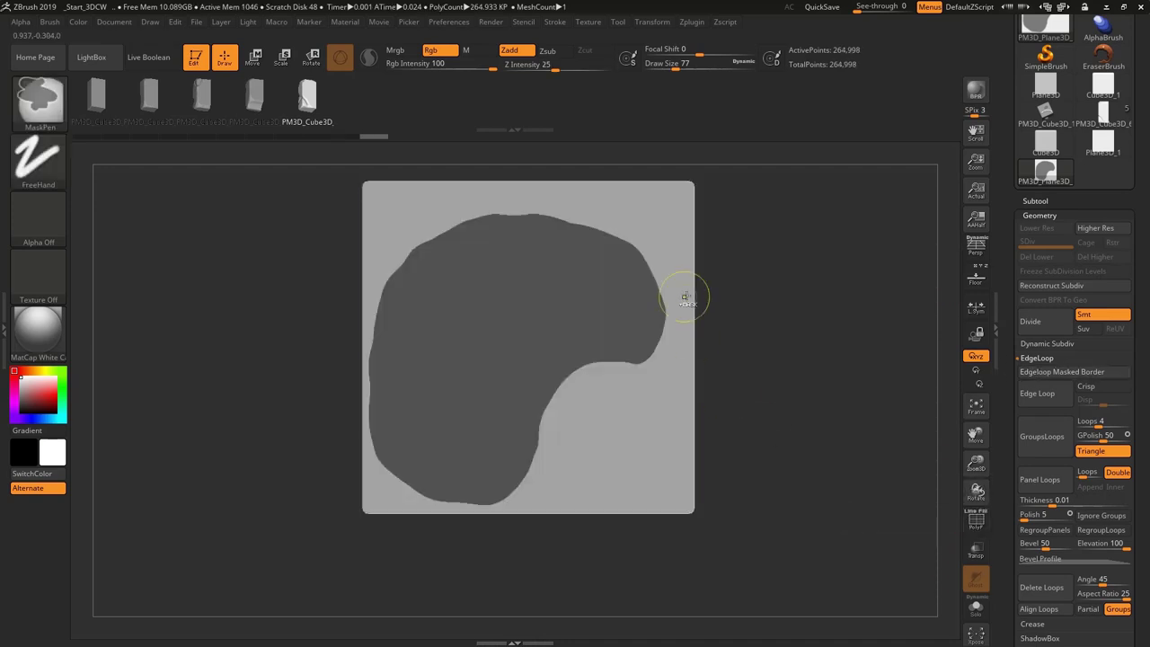
right_click_drag(680, 295, 620, 569, "ctrl")
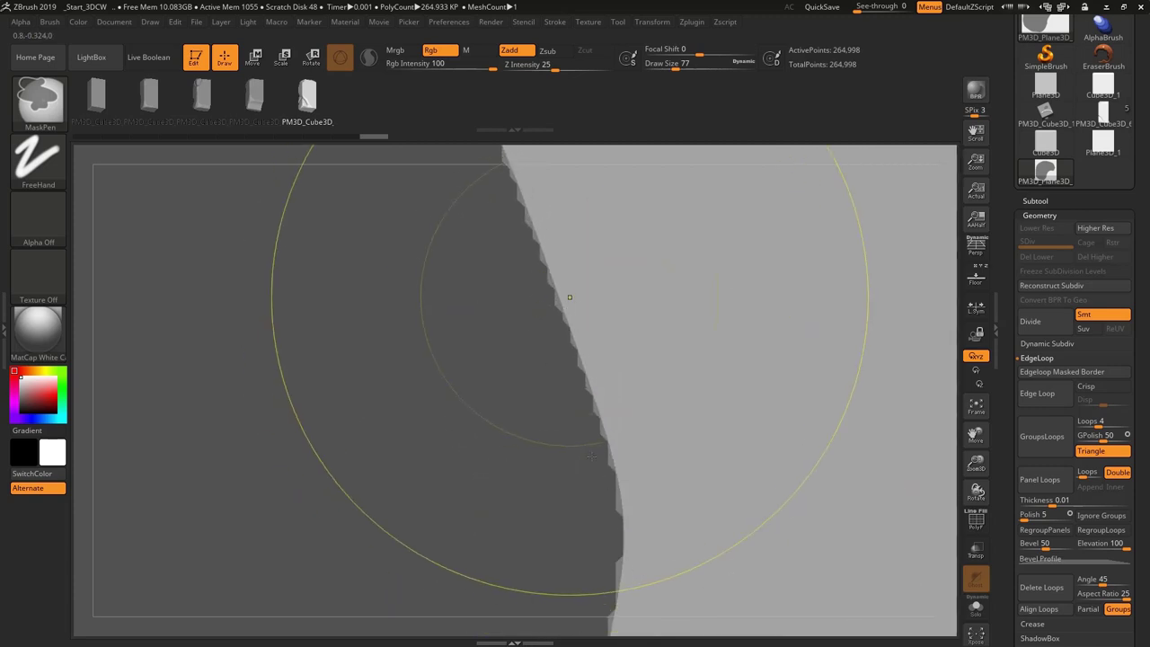
right_click_drag(567, 297, 527, 205, "ctrl")
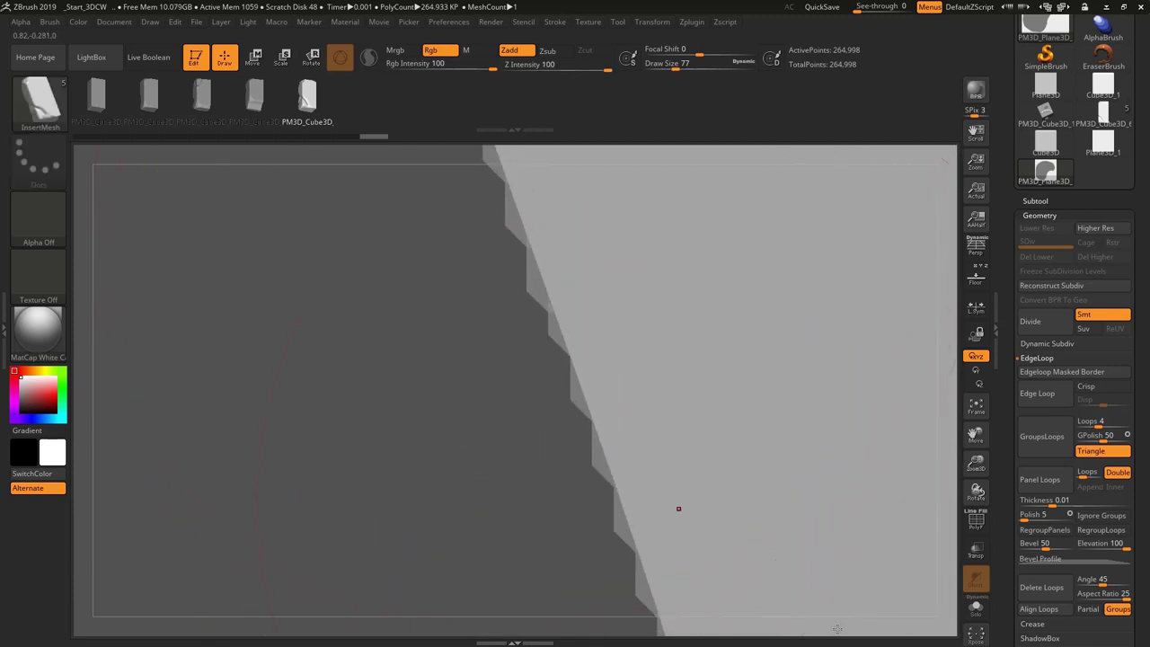
left_click(976, 521)
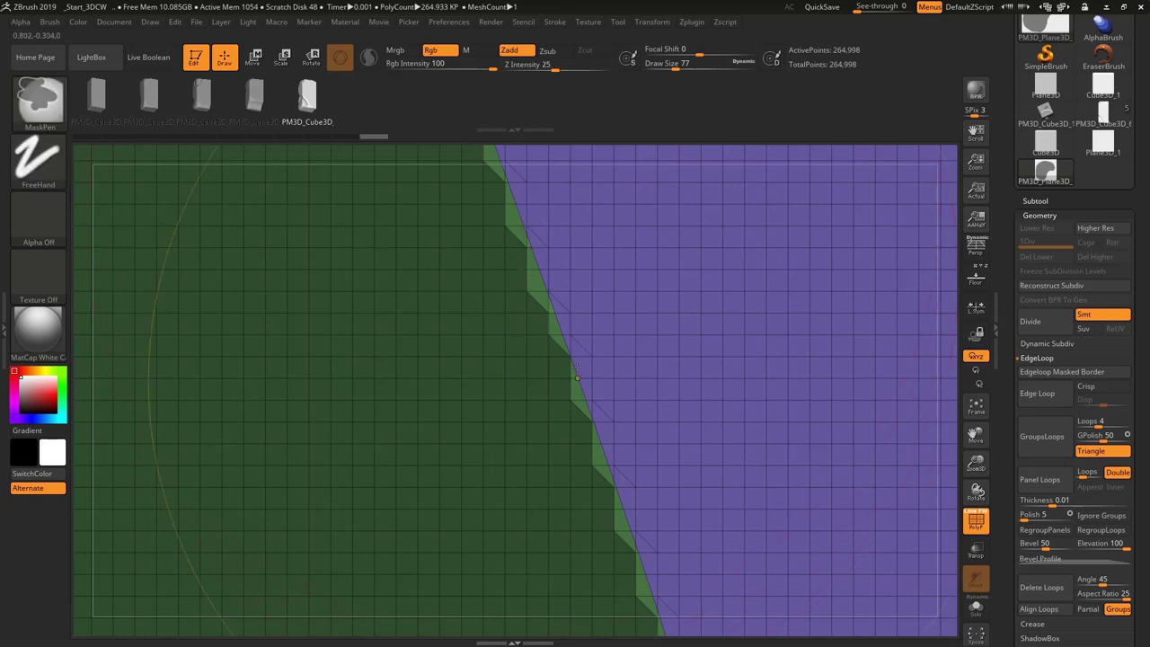
mouse_move(547, 269)
right_mouse_down("ctrl")
mouse_move(501, 189)
mouse_move(584, 251)
right_mouse_up("ctrl")
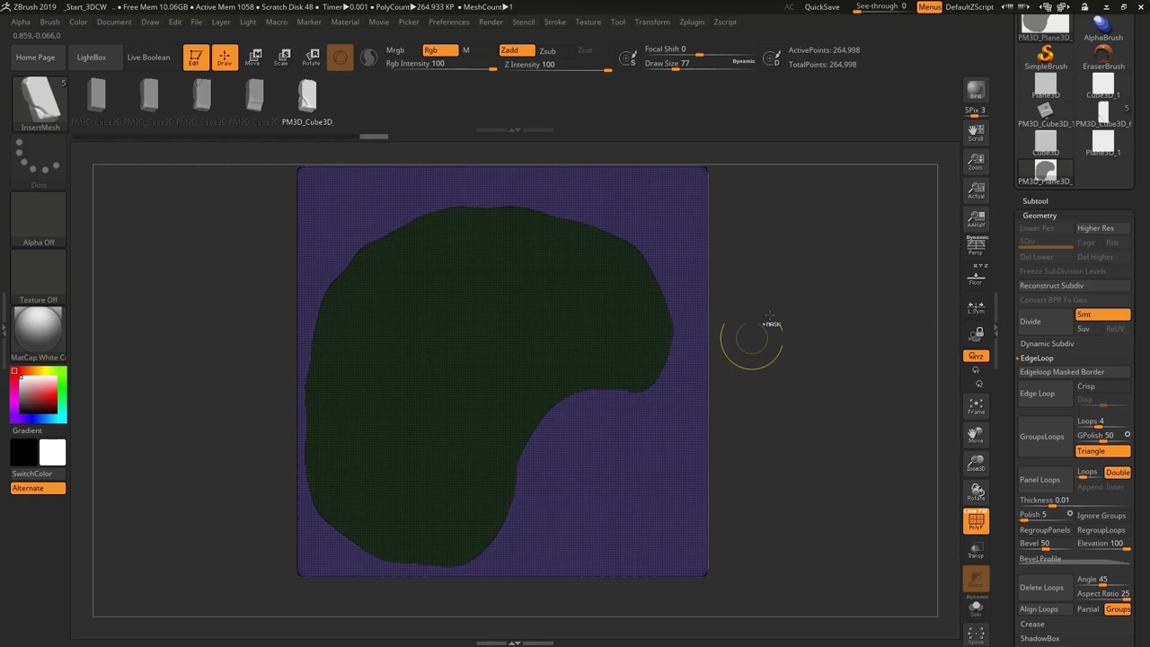
- Clear the mask and hide the outer plane, keeping only the kidney shape visible
left_click(678, 433, "ctrl")
left_click(500, 360, "ctrl+shift")
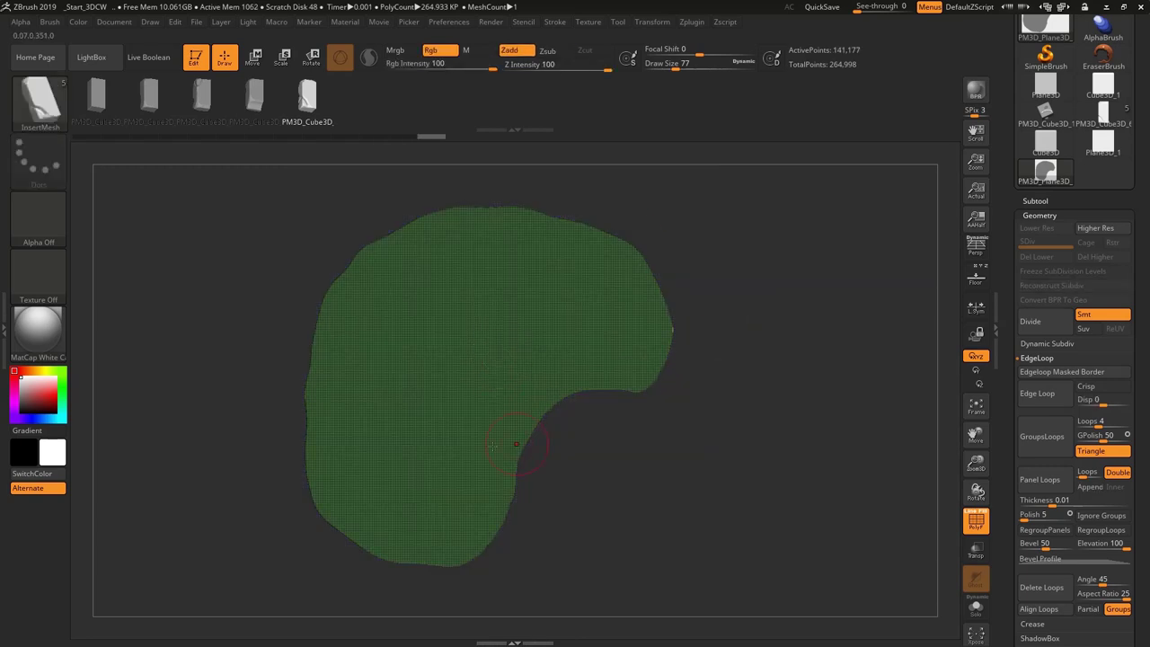
scroll(1145, 308, "down", 5)
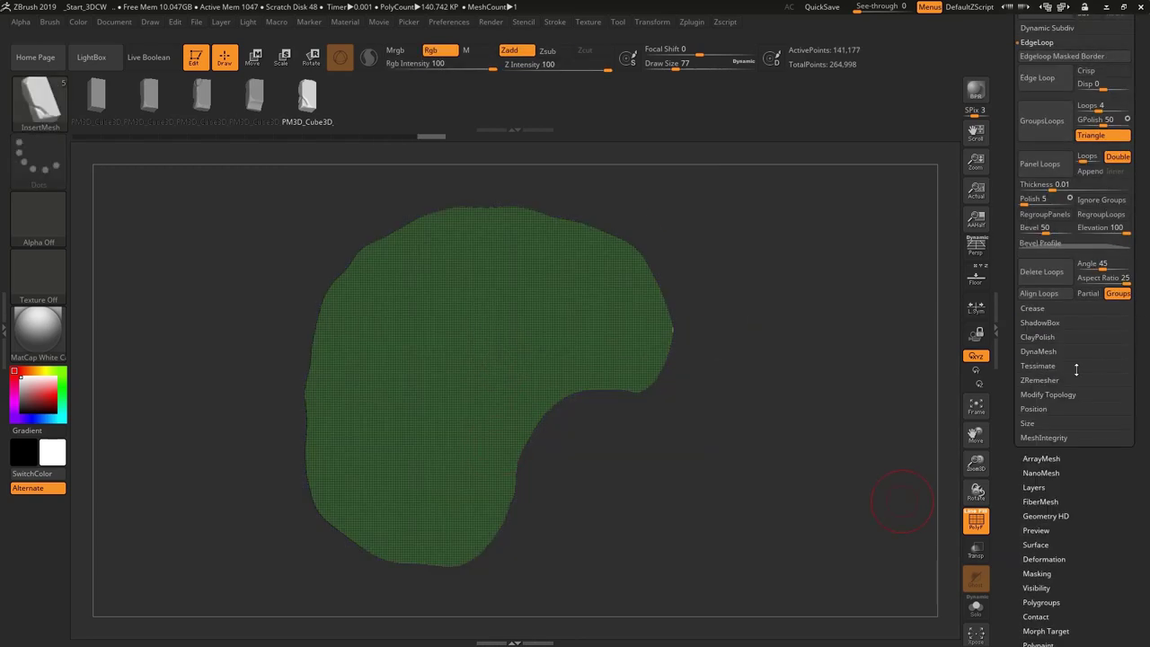
- Delete the hidden mesh, leaving only the kidney panel at 141,177 points
left_click(1053, 395)
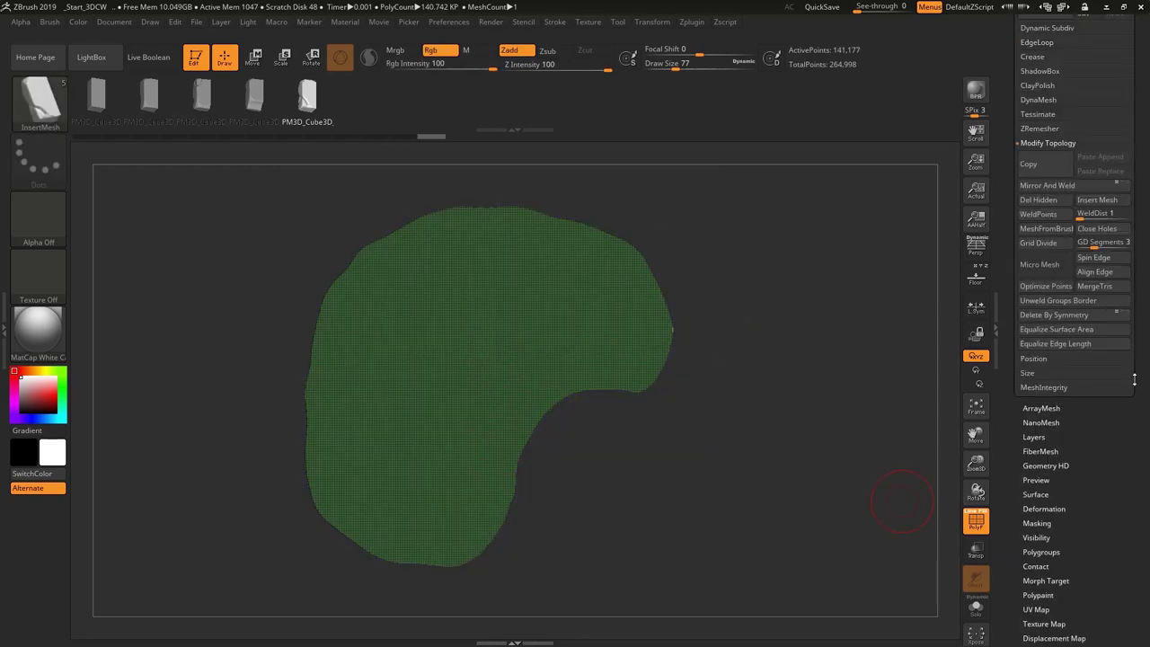
left_click(1040, 201)
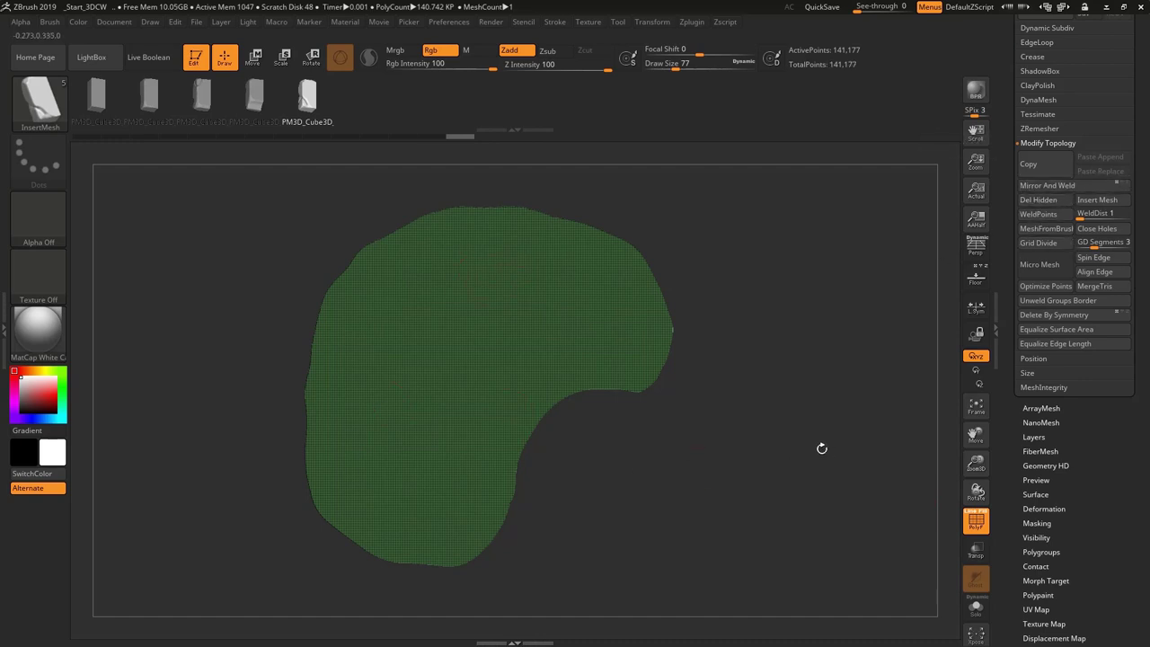
left_click(976, 521)
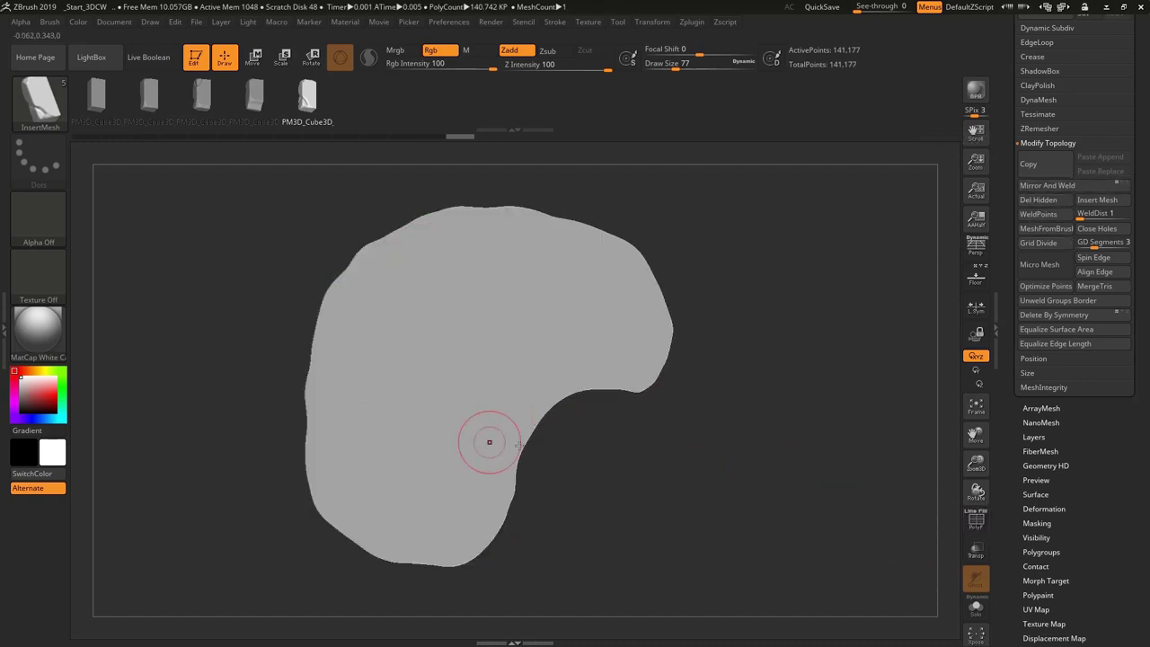
left_click(976, 521)
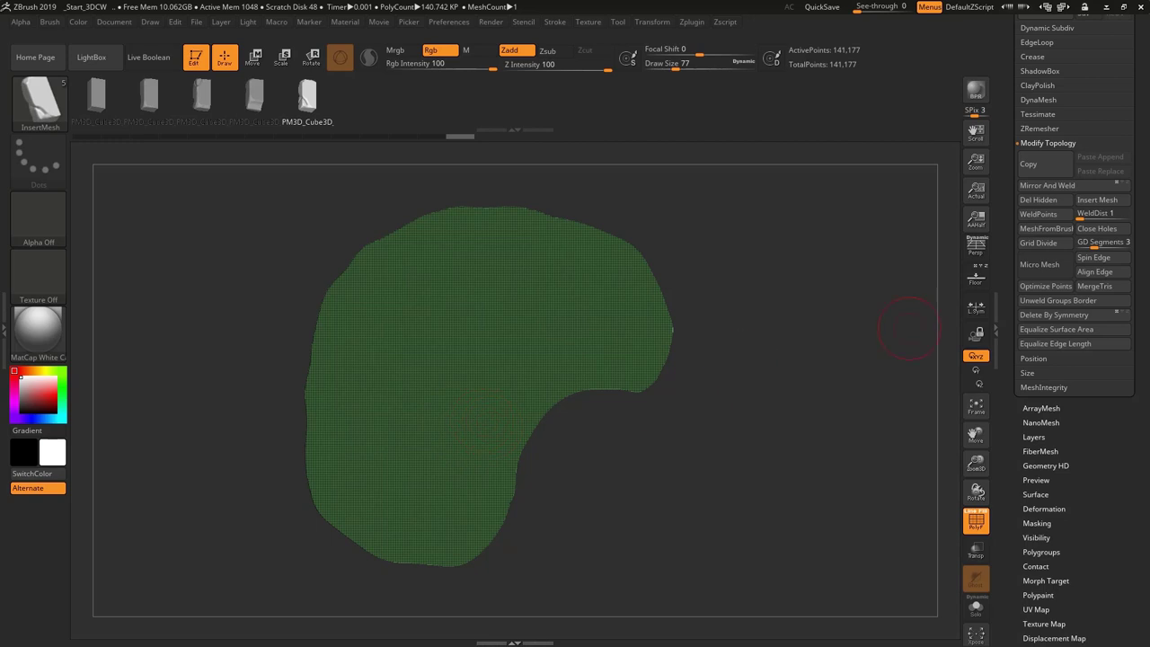
- Run ZRemesher with Target Polygons Count 1, rebuilding the panel as a 953-point quad grid
scroll(1136, 271, "up", 3)
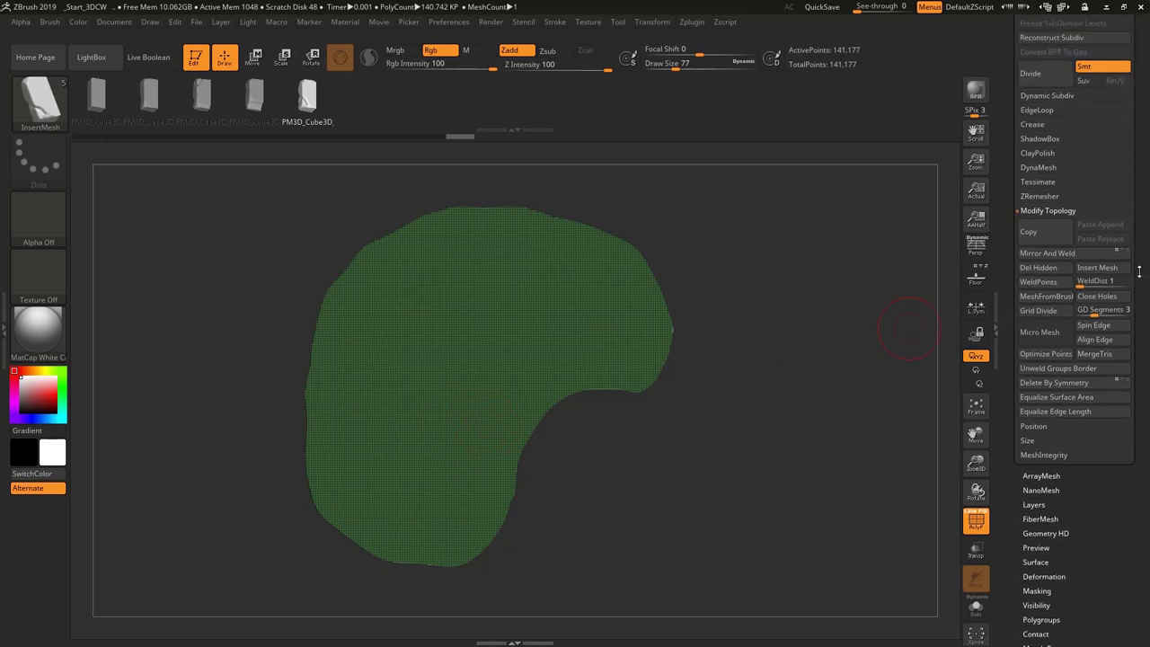
left_click(1038, 199)
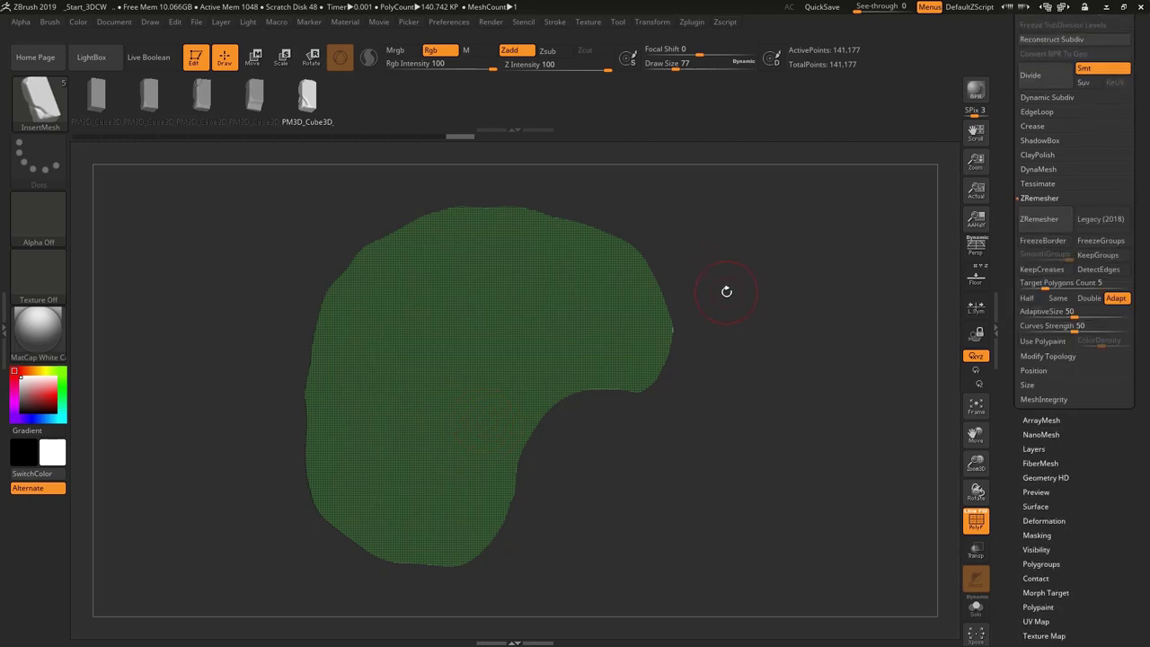
left_click(1061, 283)
type("1")
key("Return")
left_click(1046, 219)
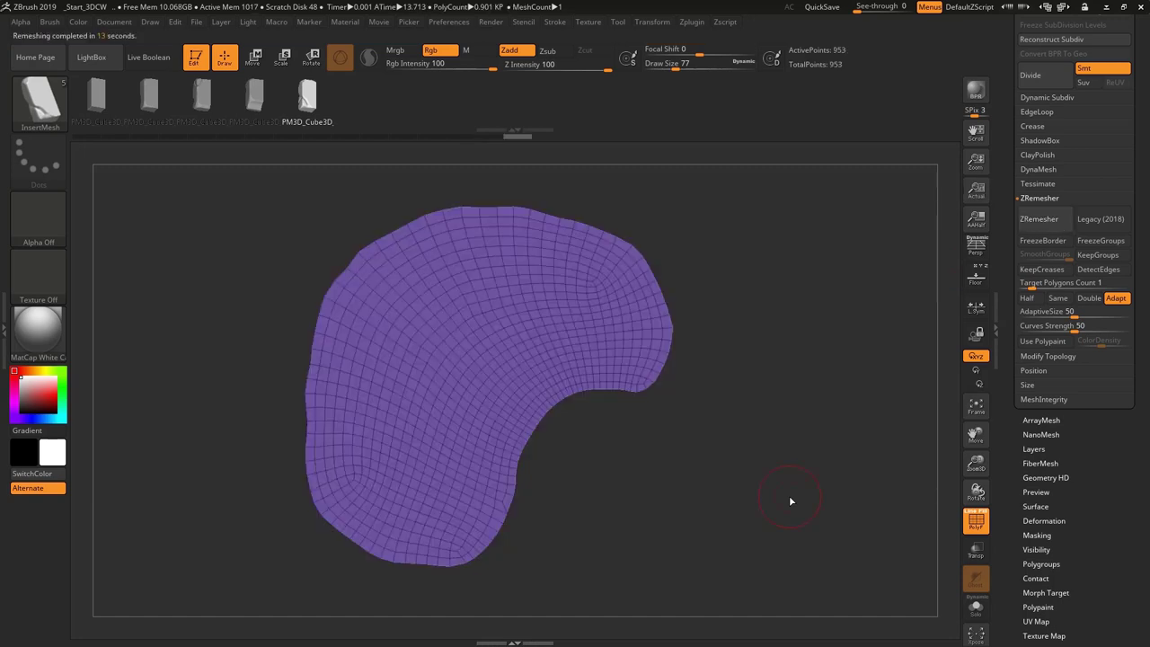
right_click_drag(507, 436, 549, 436, "alt")
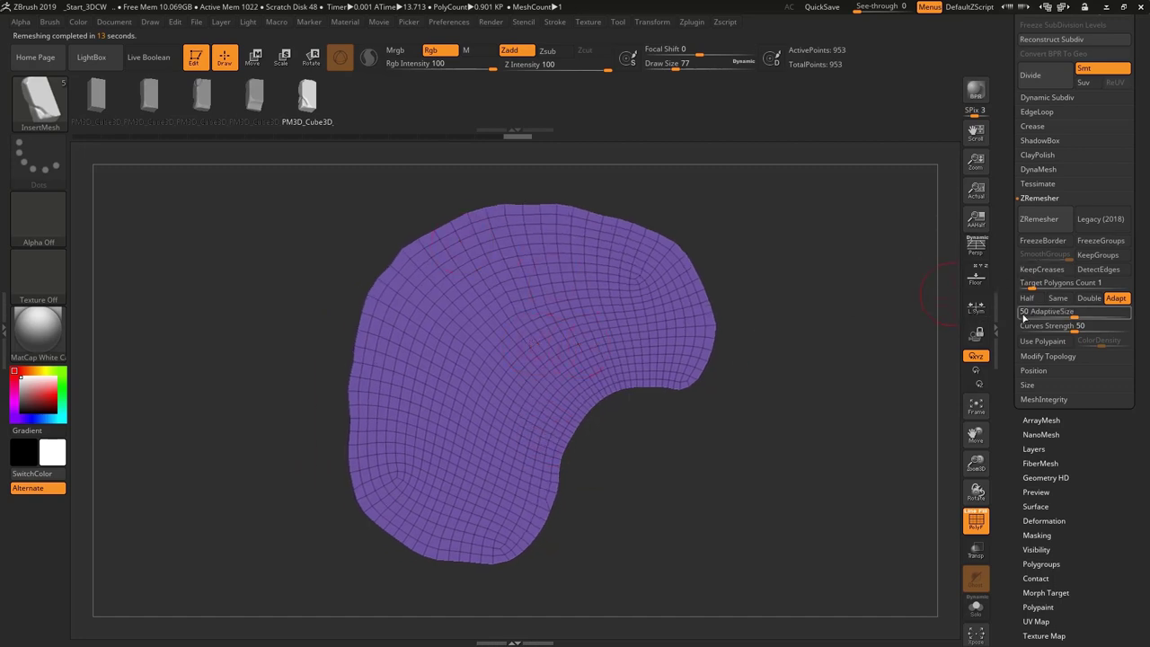
- Enable Half and run ZRemesher twice, coarsening the panel to 215 points
left_click(1034, 300)
left_click(1039, 219)
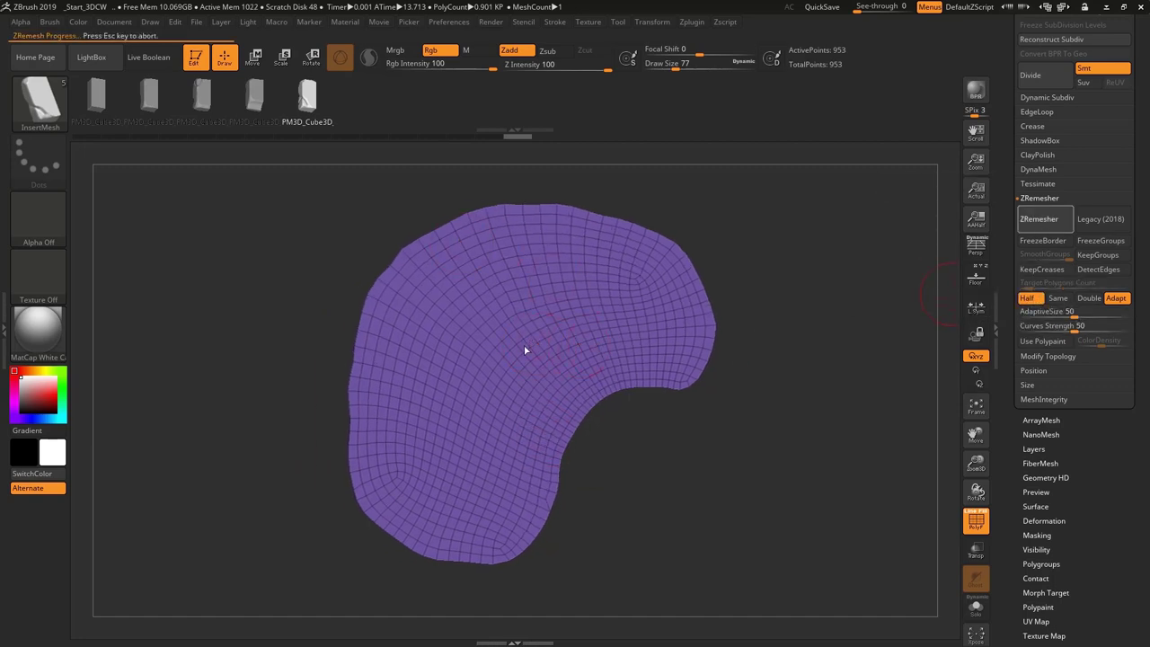
left_click(1039, 218)
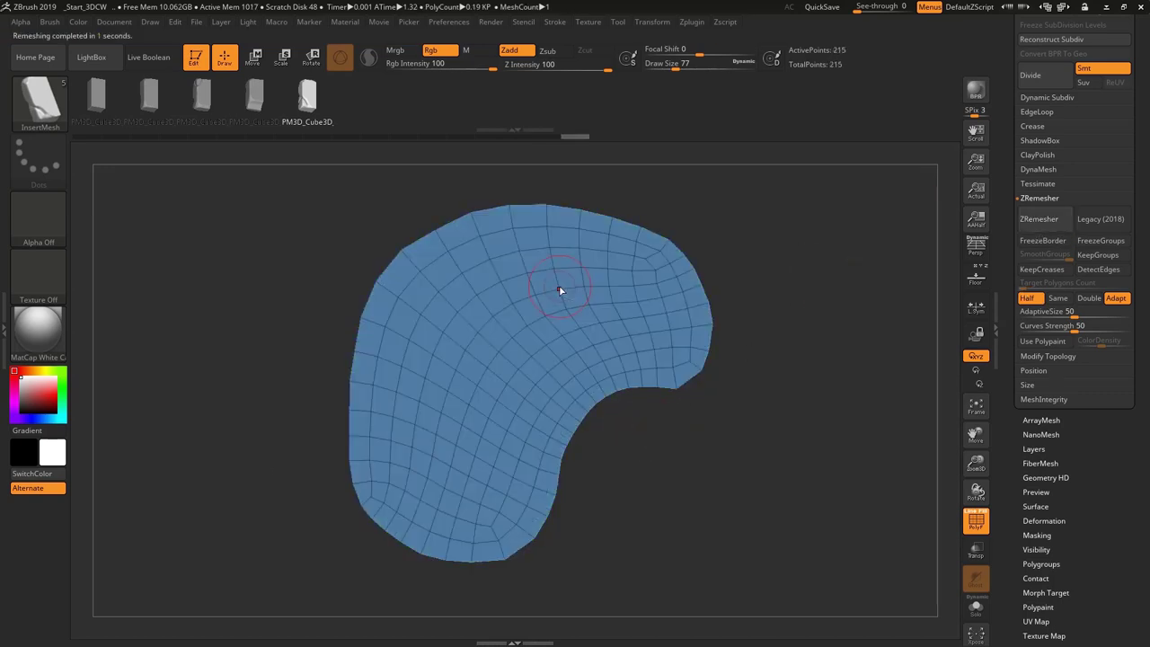
right_click_drag(649, 329, 649, 376)
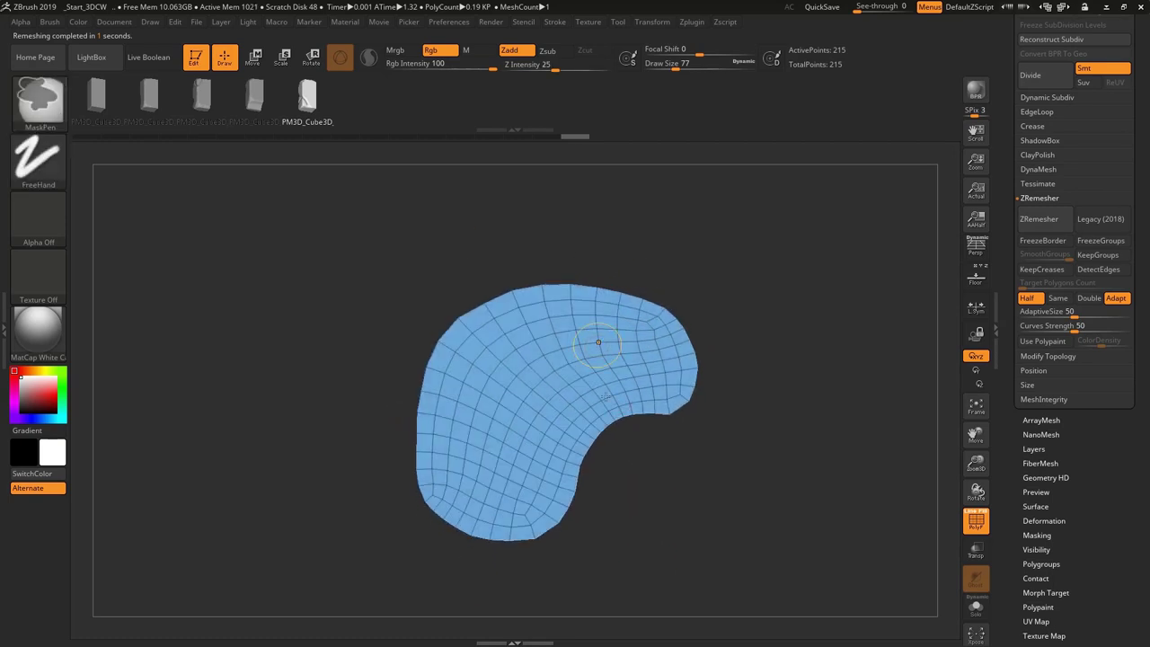
right_click_drag(585, 339, 611, 390, "ctrl")
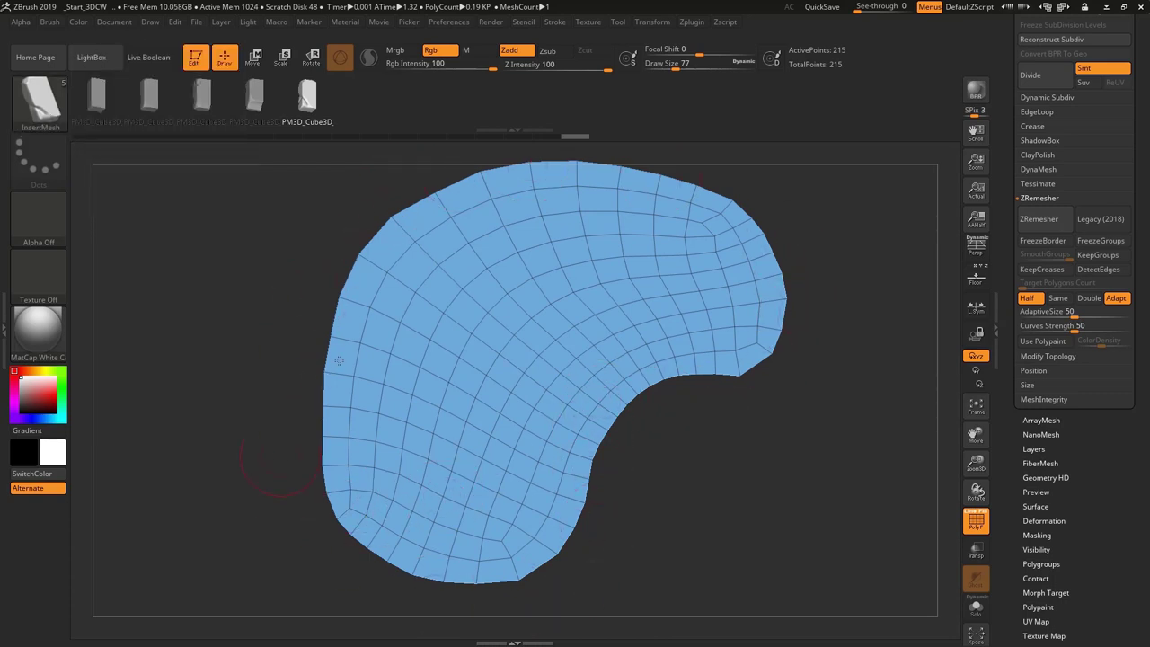
mouse_move(388, 365)
right_mouse_down("ctrl")
mouse_move(413, 348)
mouse_move(422, 396)
right_mouse_up("ctrl")
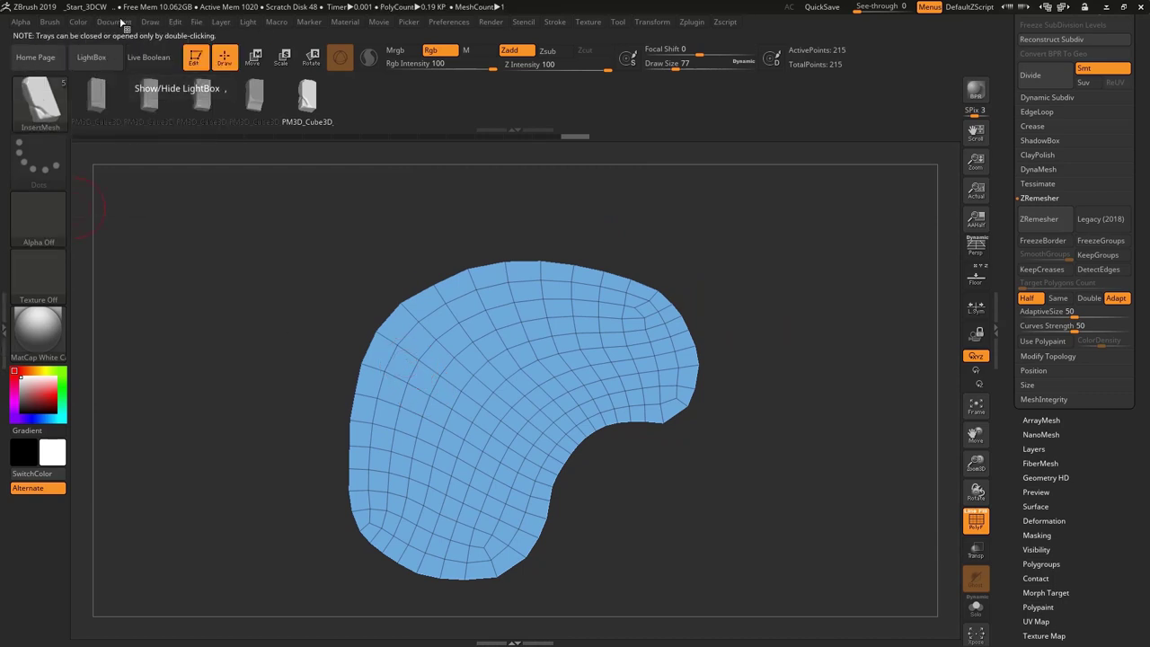
- Dock the Brush palette and switch the stroke to Curve Mode
left_click(50, 22)
left_click(44, 38)
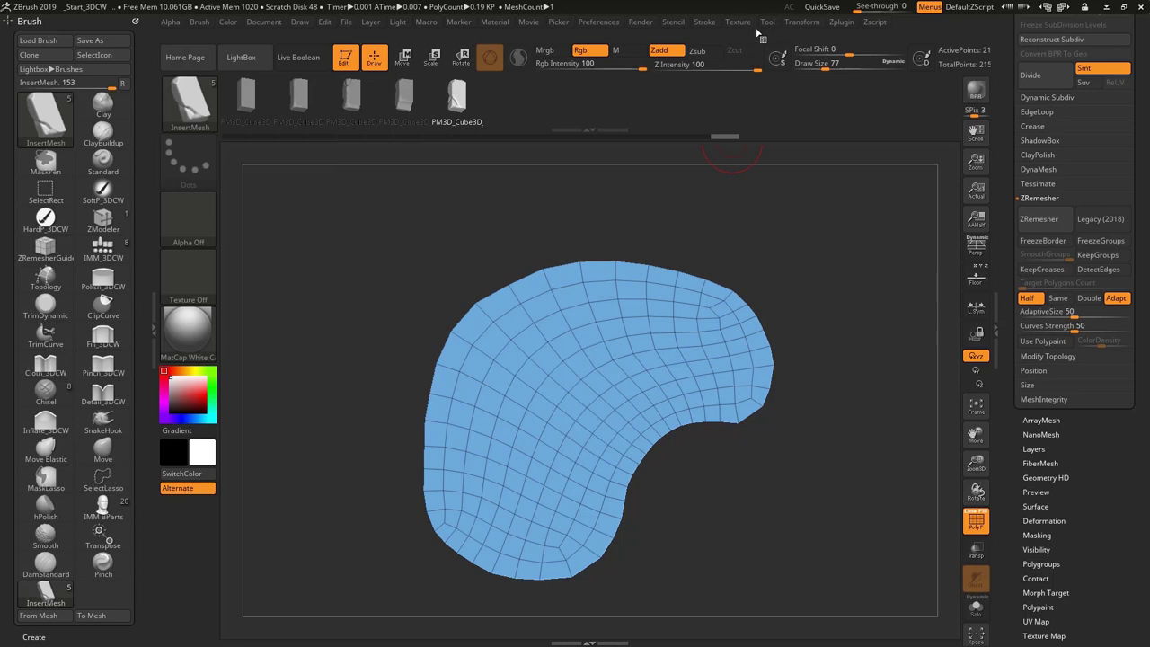
left_click(705, 22)
left_click(743, 276)
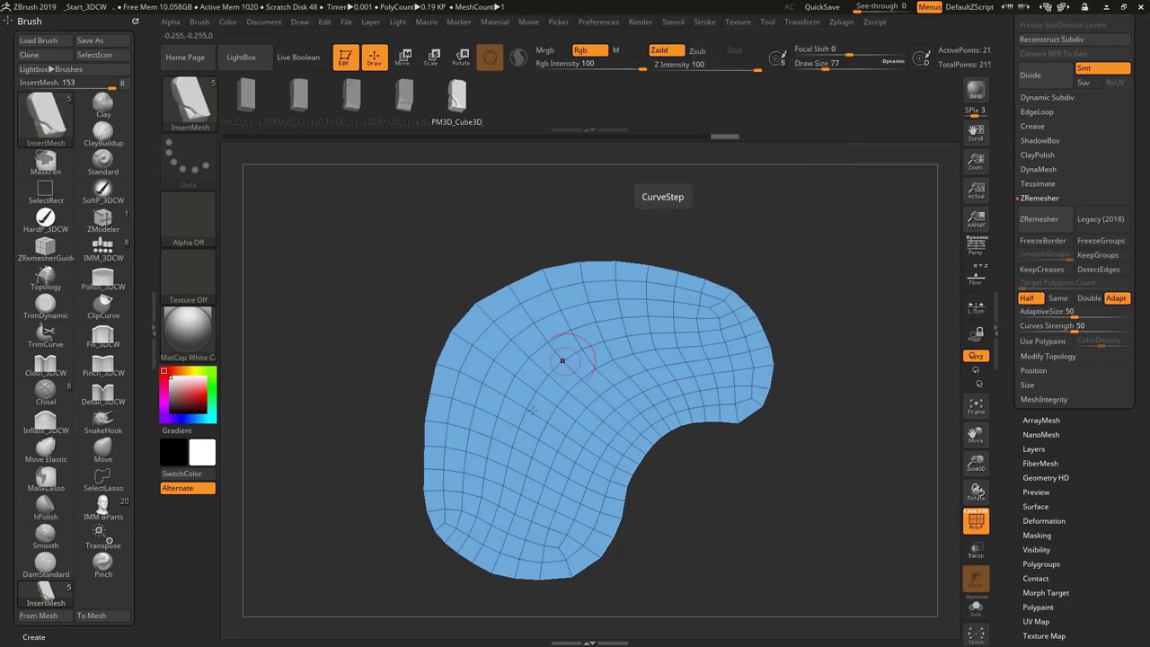
- Draw an InsertMesh curve of stone blocks across the panel, raising polycount to 49.85 KP
mouse_move(498, 505)
left_mouse_down()
mouse_move(490, 433)
mouse_move(539, 338)
mouse_move(643, 313)
left_mouse_up()
right_click_drag(526, 398, 558, 468, "ctrl")
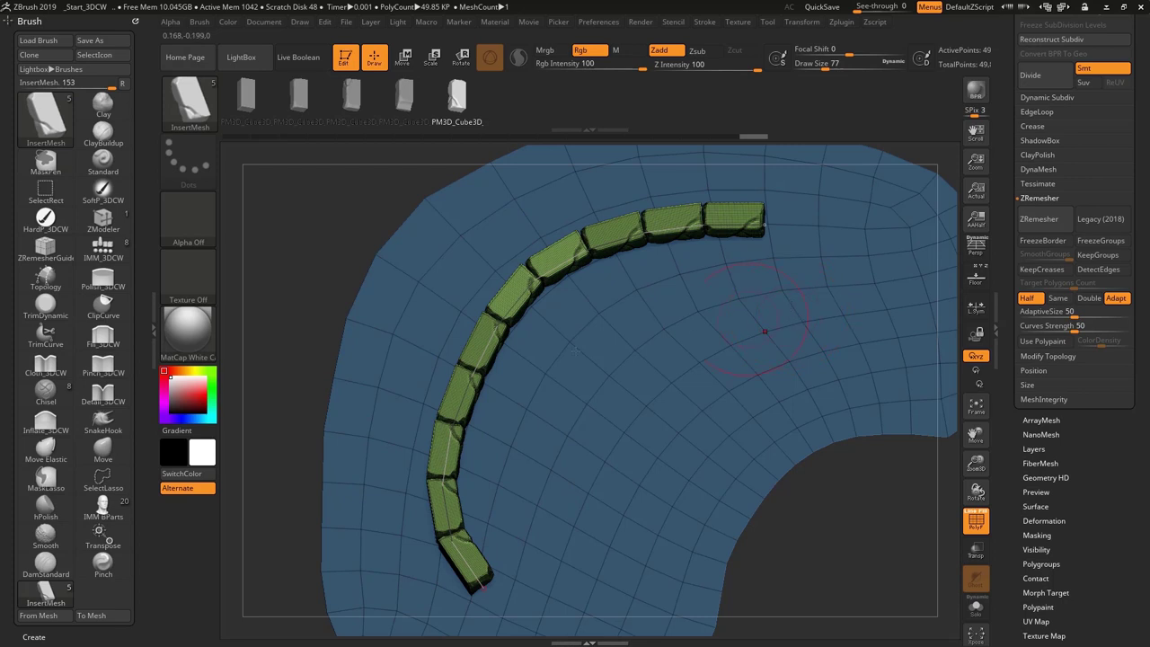
left_click_drag(123, 642, 86, 213)
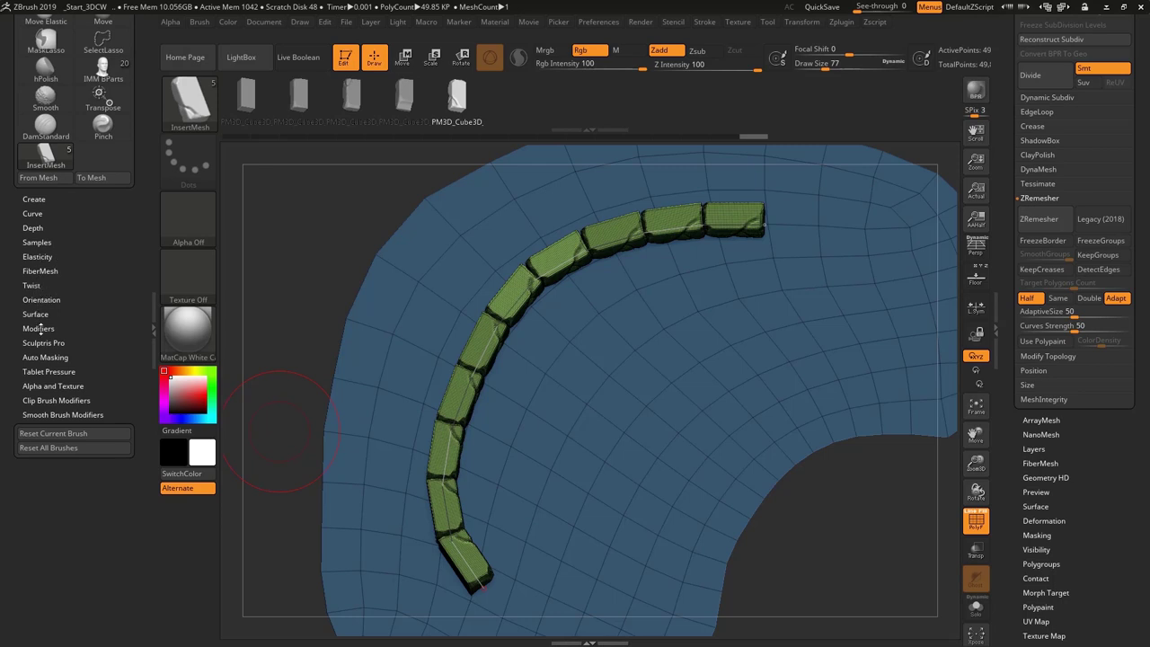
- Choose PM3D_Cube3D_6 as the insert mesh and set its Variations to 25
left_click(38, 329)
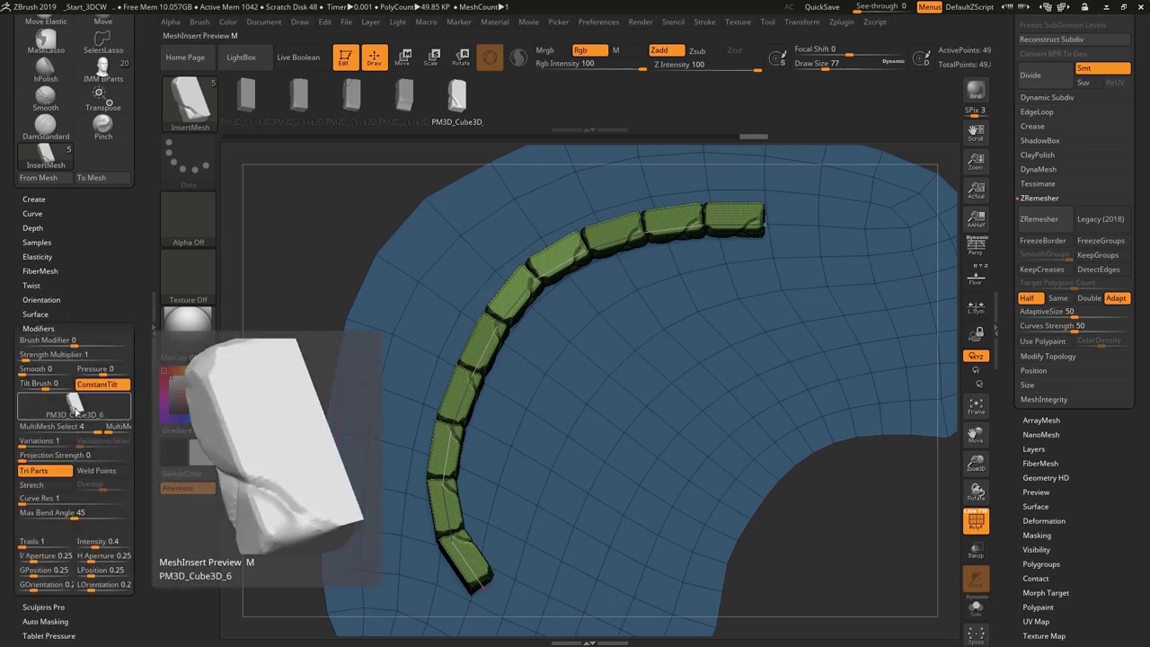
left_click(75, 404)
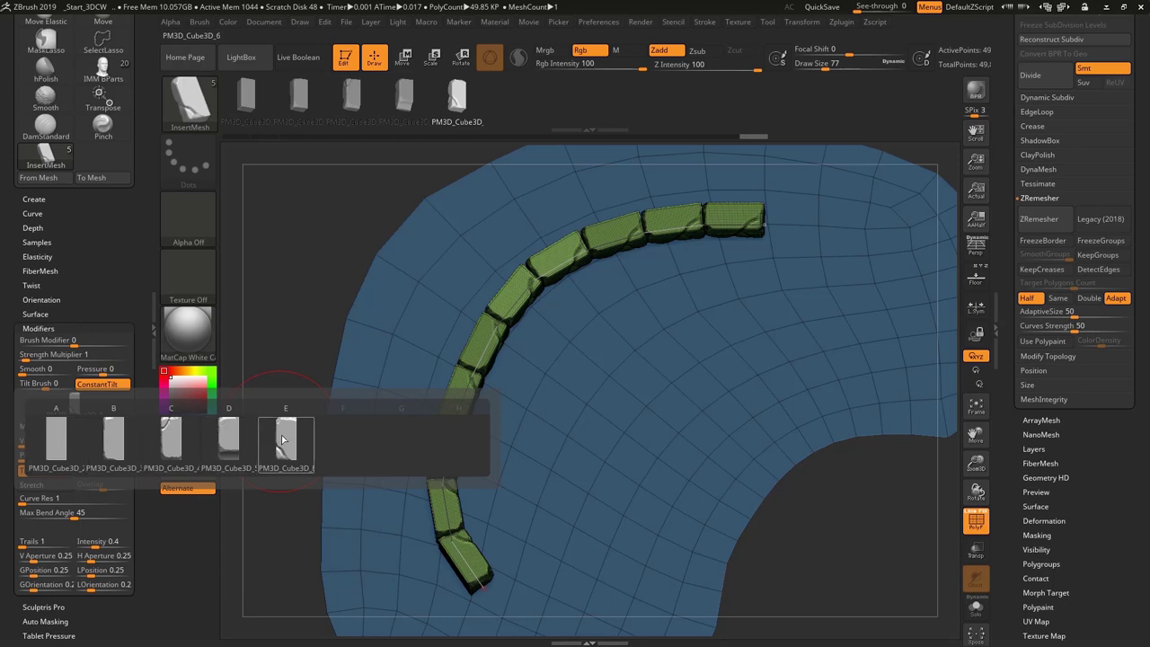
mouse_move(286, 441)
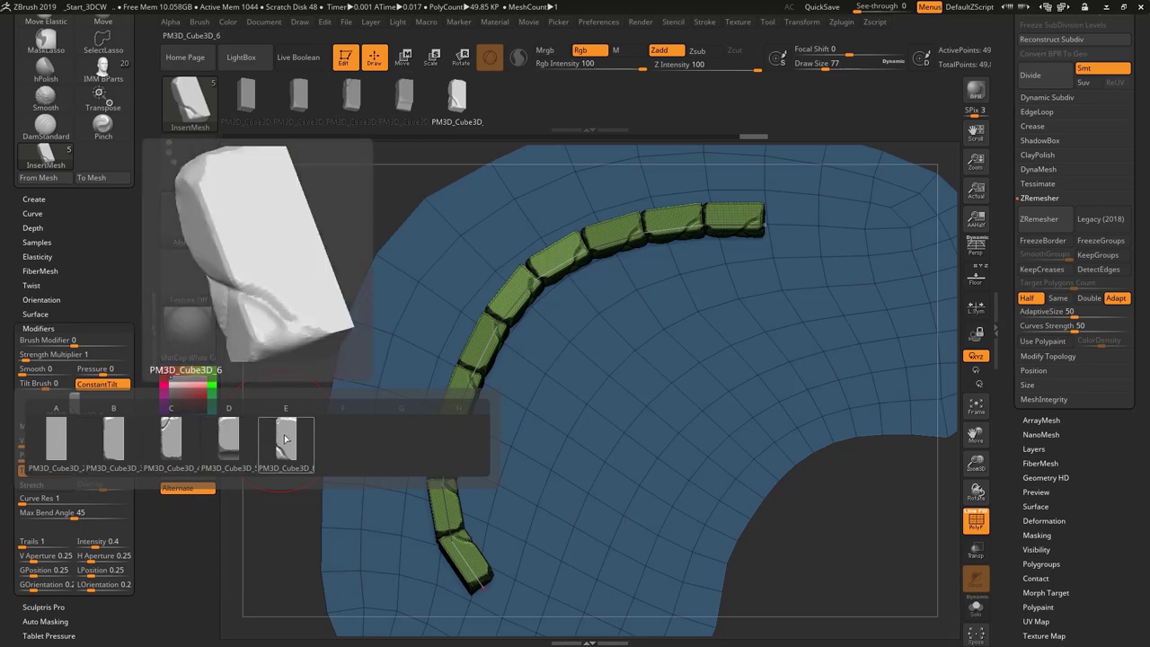
left_click(283, 435)
mouse_move(75, 406)
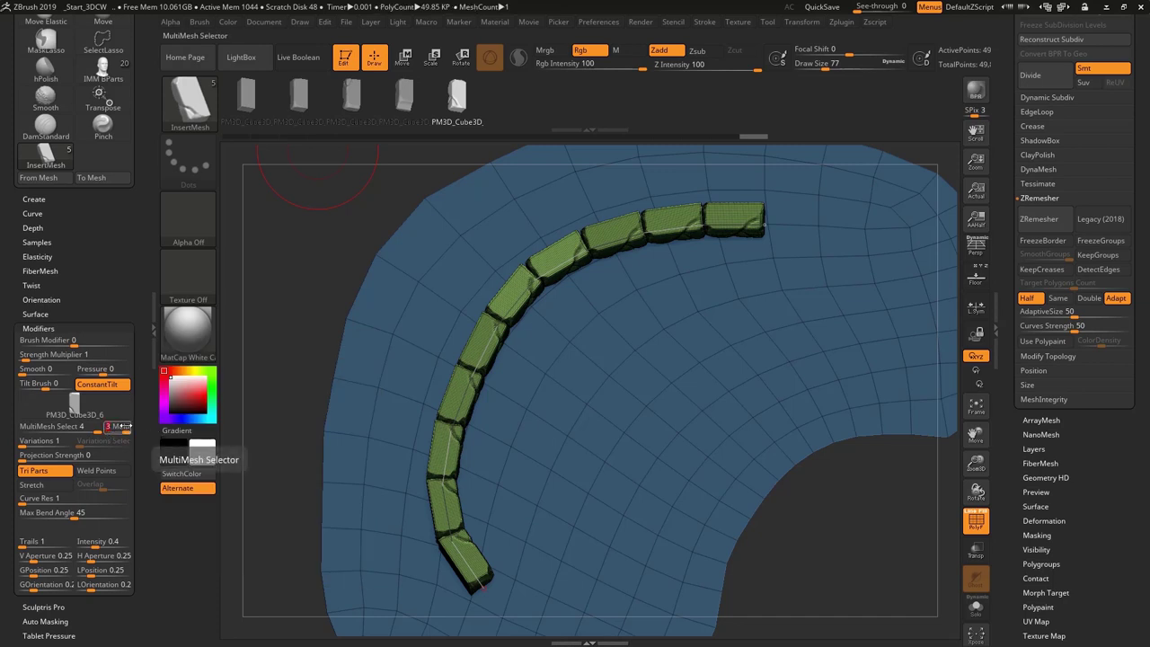
left_click(74, 441)
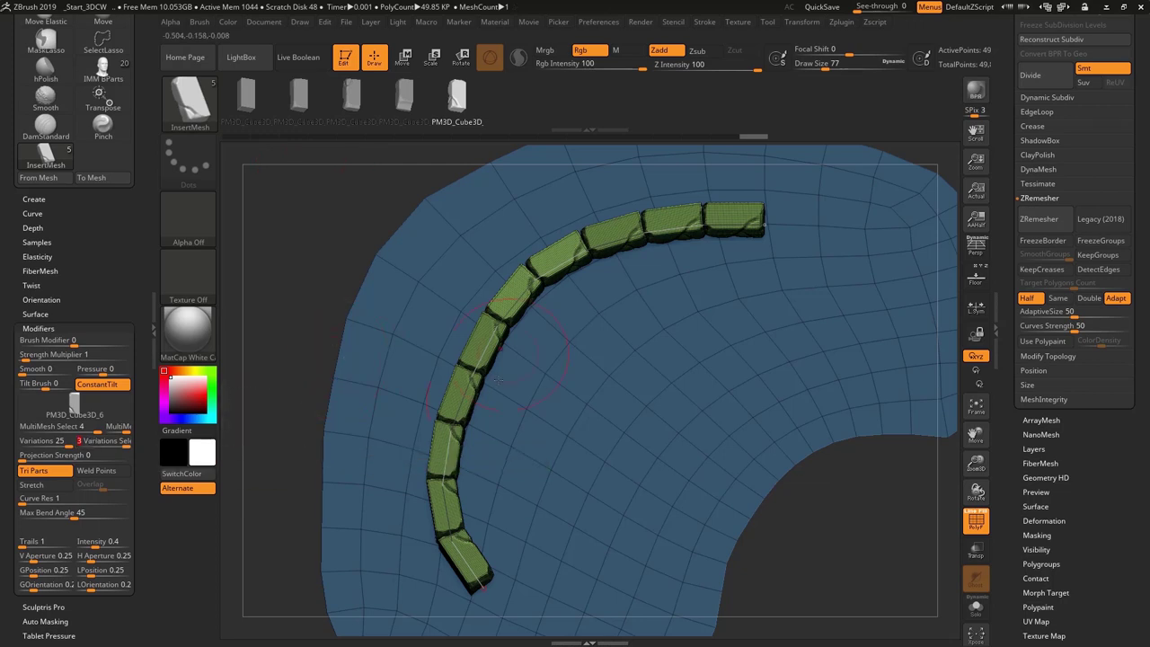
- Undo the block chain and draw a new block curve across the panel
key("ctrl+z")
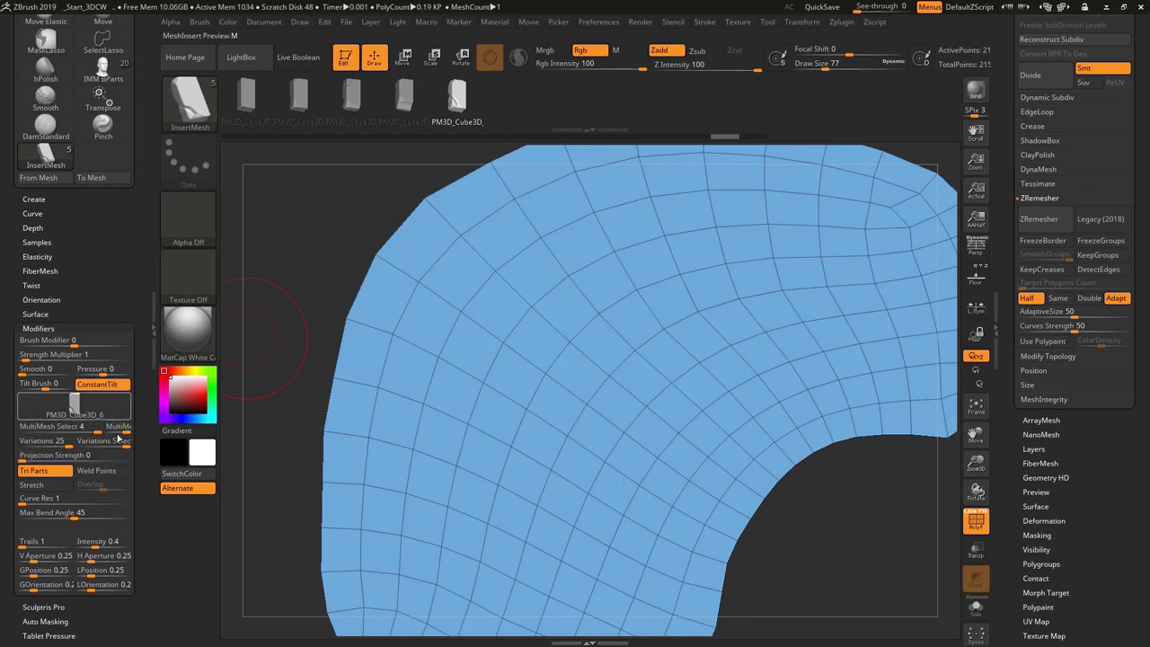
left_click_drag(416, 450, 444, 539)
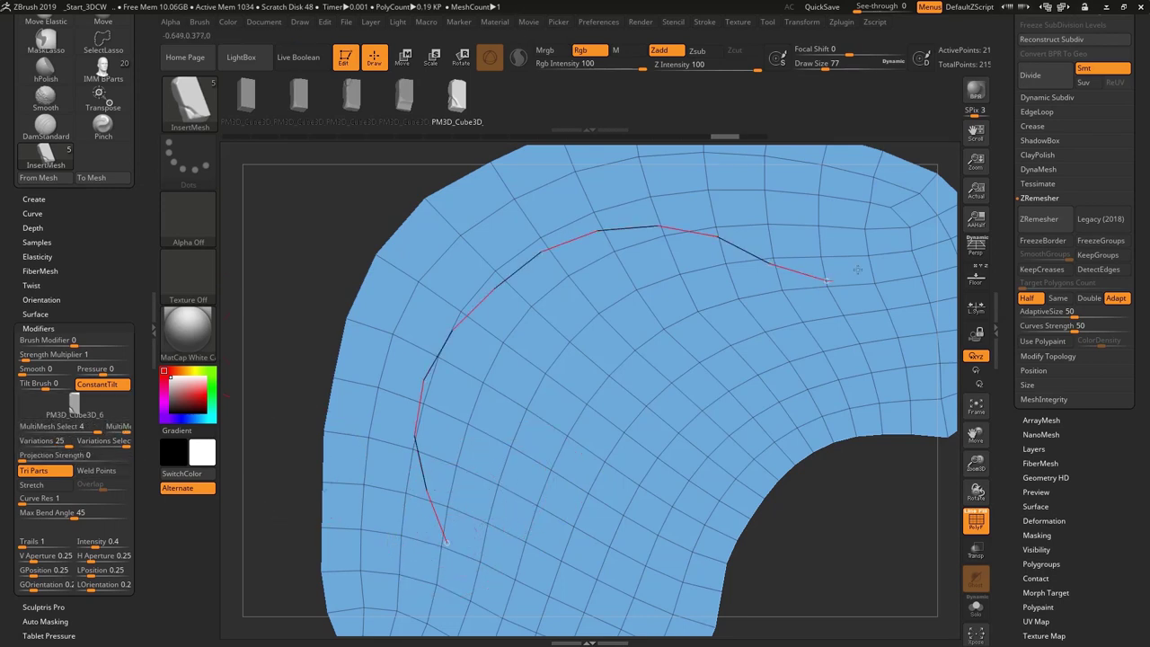
left_click_drag(858, 270, 864, 232)
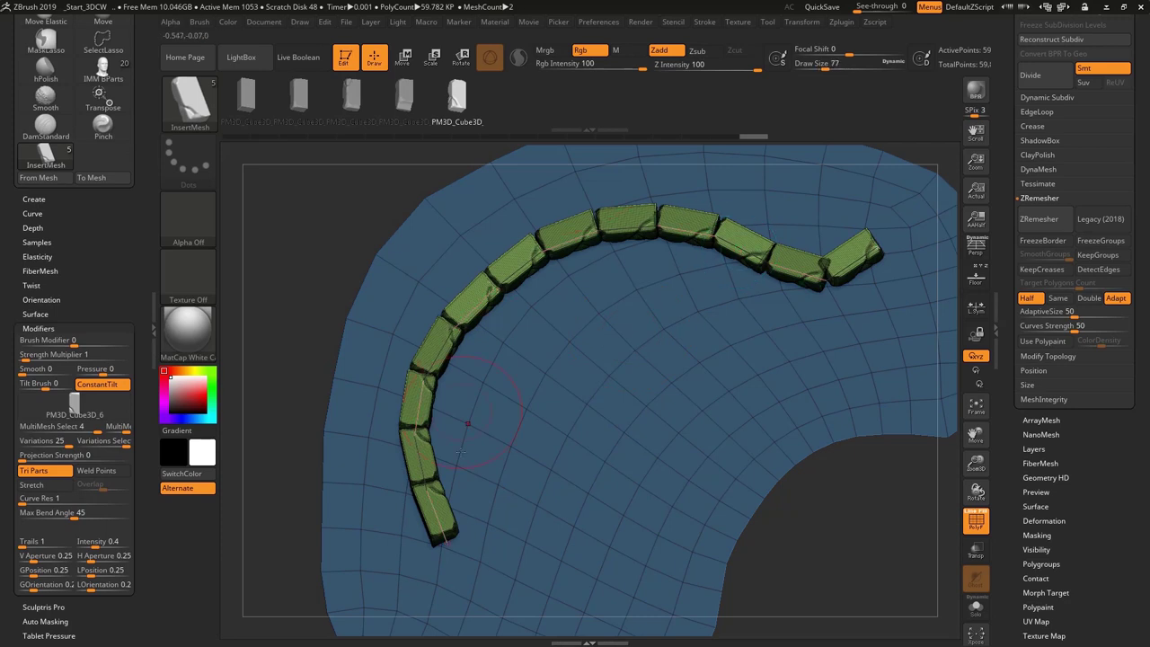
left_click(415, 404)
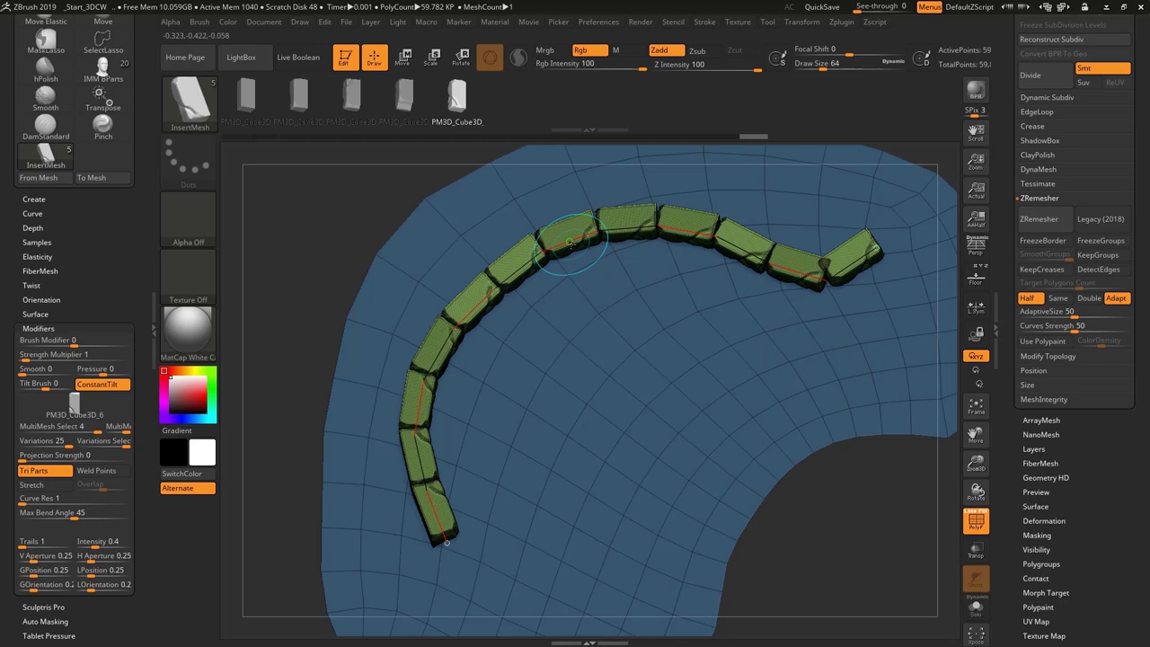
key("Right")
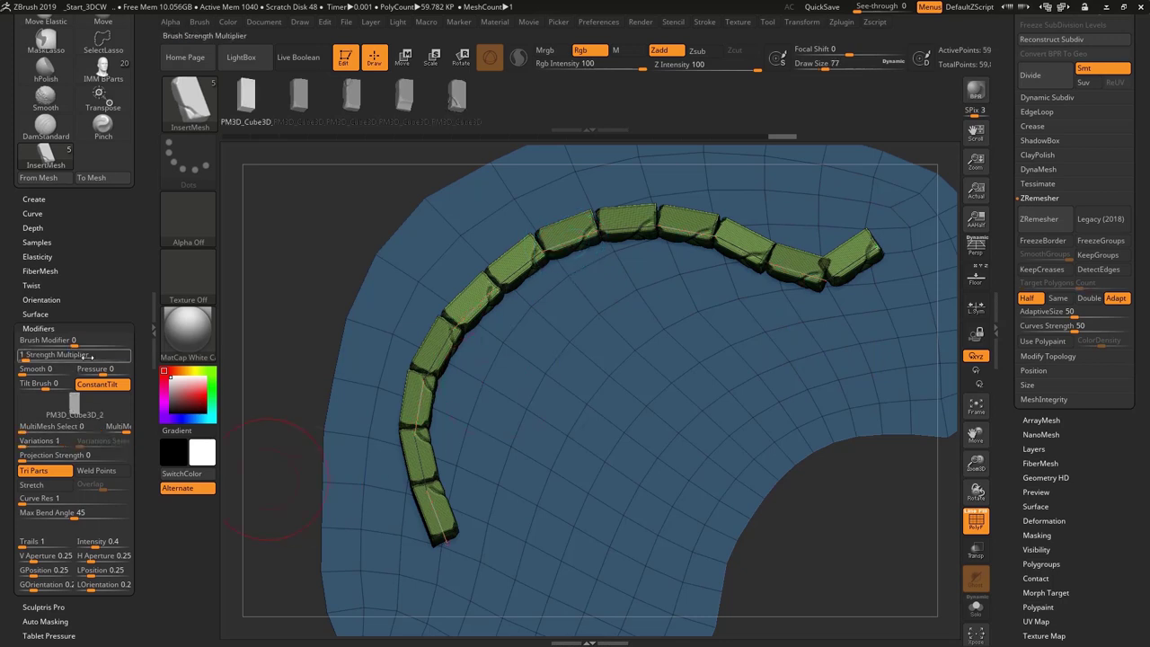
- Undo again, set Variations to 25, and redraw a varied block chain along the panel's left side
key("ctrl+z")
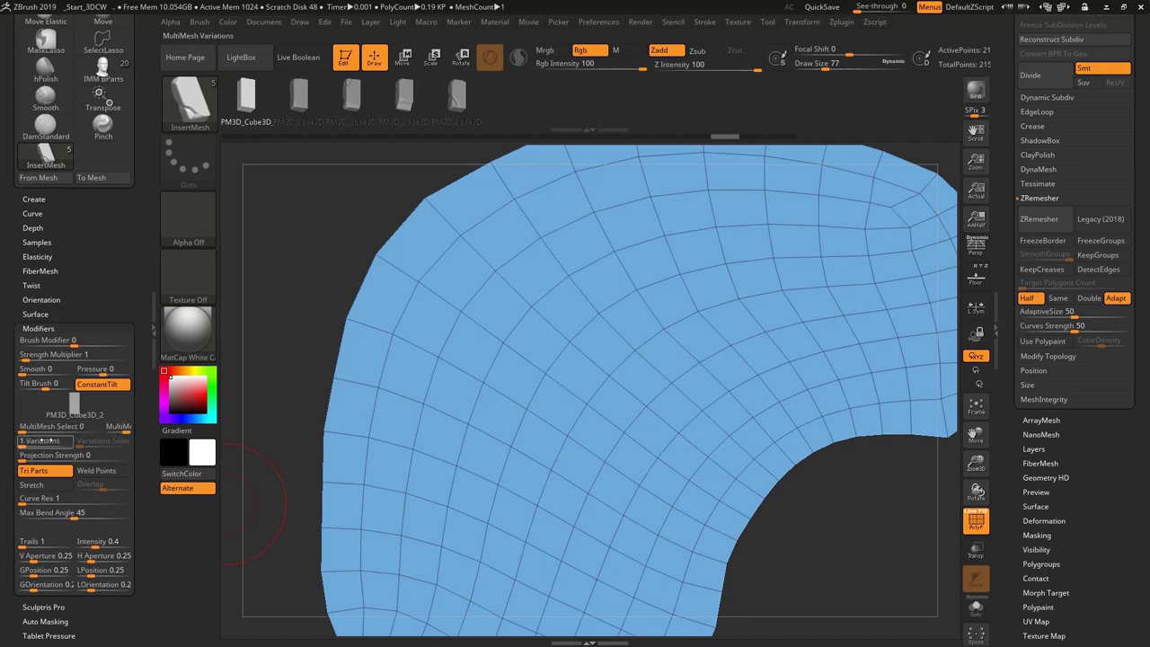
left_click_drag(29, 443, 63, 444)
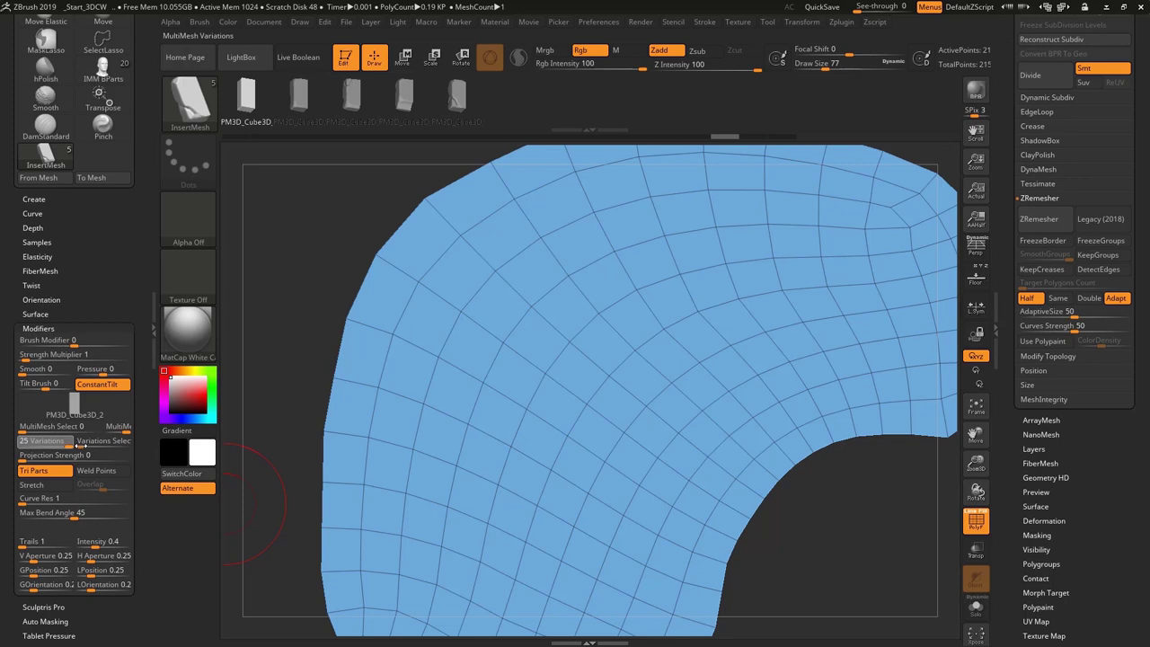
left_click_drag(419, 592, 434, 338)
left_click_drag(807, 314, 809, 315)
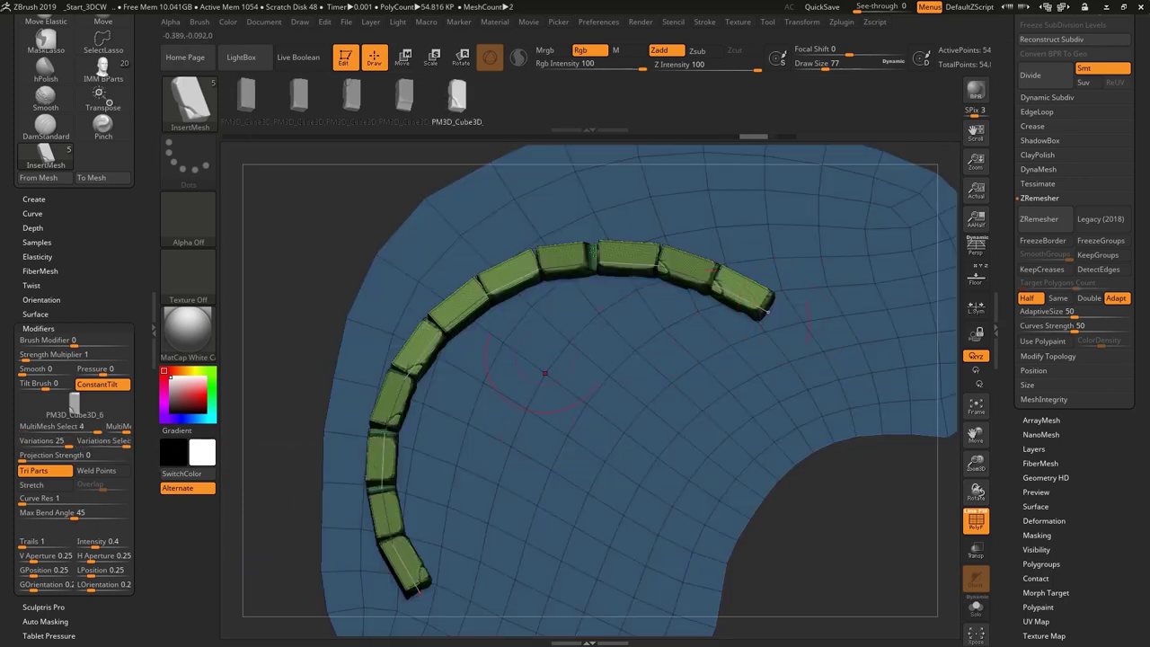
left_click(387, 377)
mouse_move(672, 382)
left_mouse_down()
mouse_move(386, 488)
mouse_move(409, 497)
mouse_move(387, 467)
left_mouse_up()
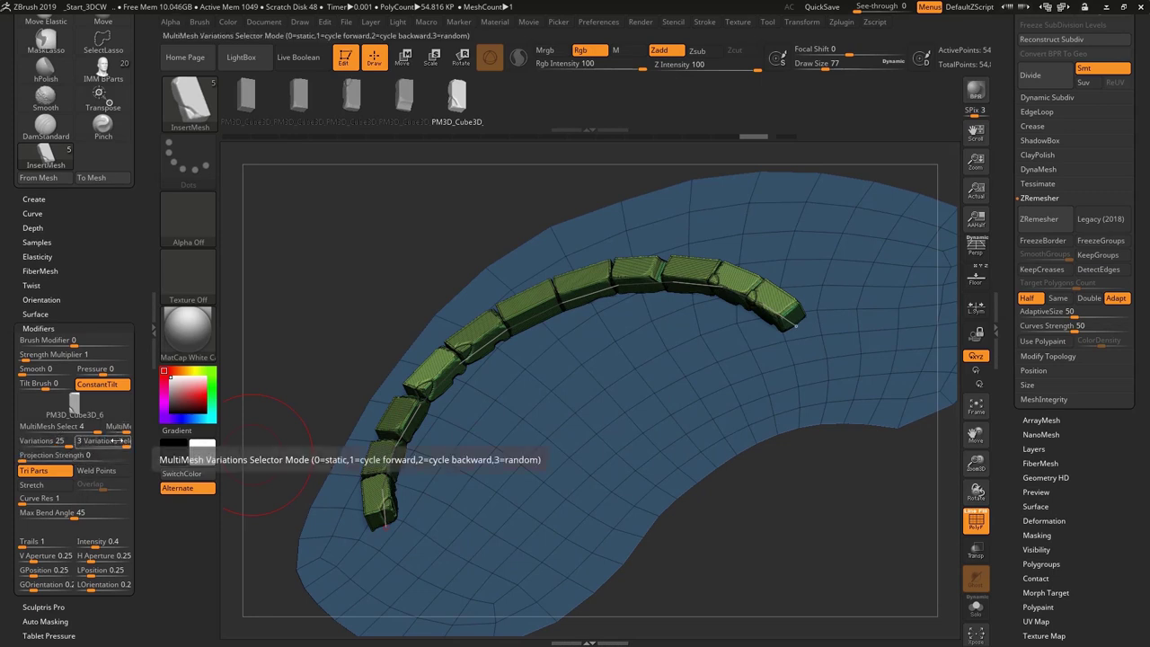
- Try MultiMesh variants D and A for the block chain
left_click(76, 407)
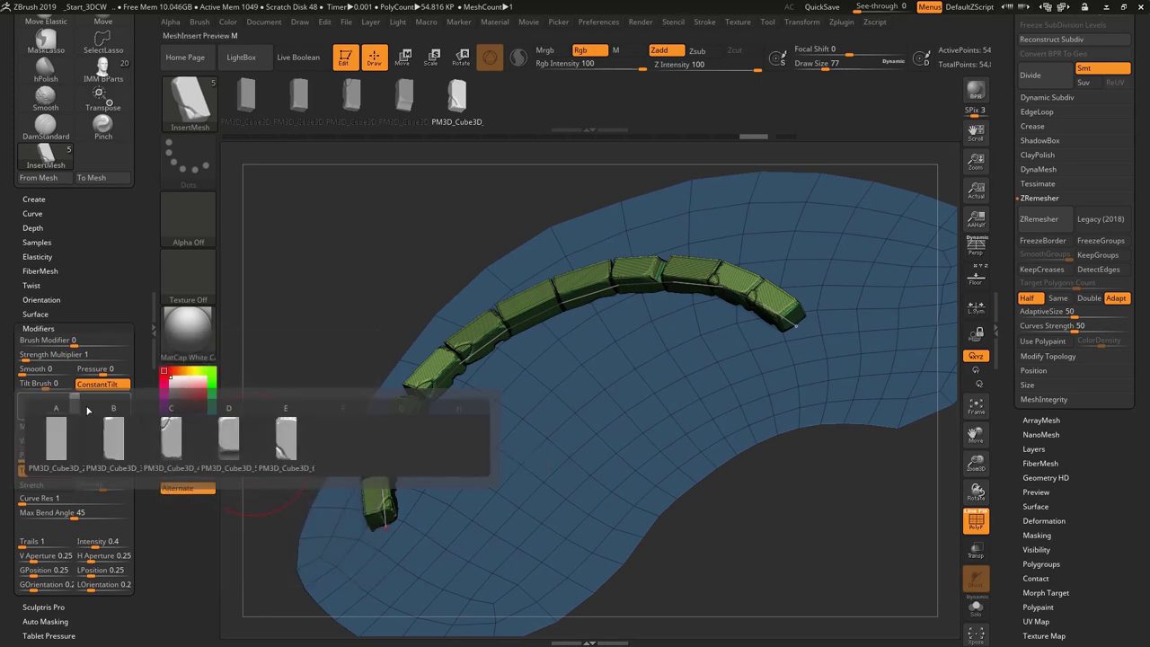
left_click(228, 440)
left_click(76, 406)
left_click(59, 454)
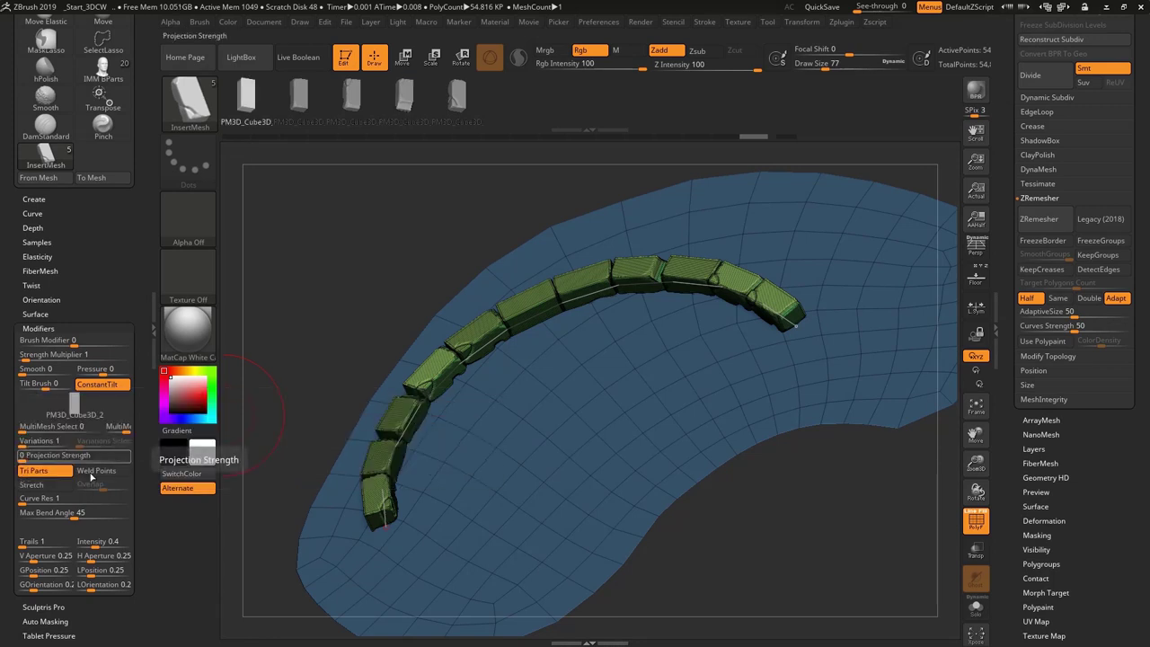
left_click(82, 409)
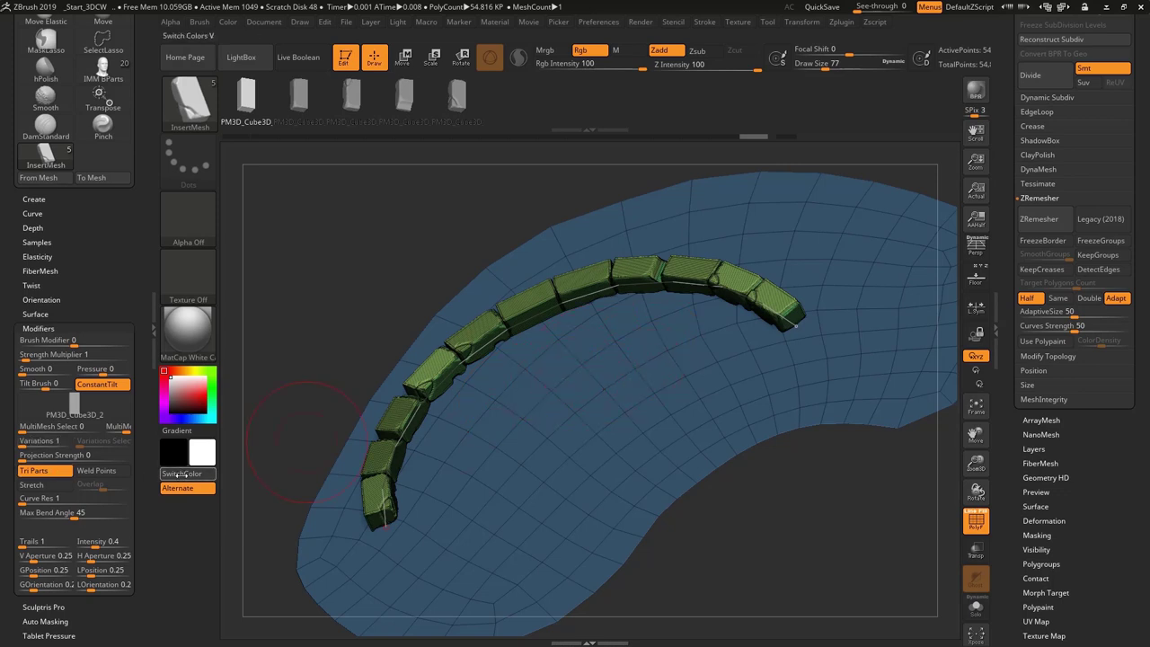
- Remove the test chain, frame the panel, and set Variations 25 with selector mode 3
key("ctrl+z")
left_click_drag(506, 334, 466, 445, "alt")
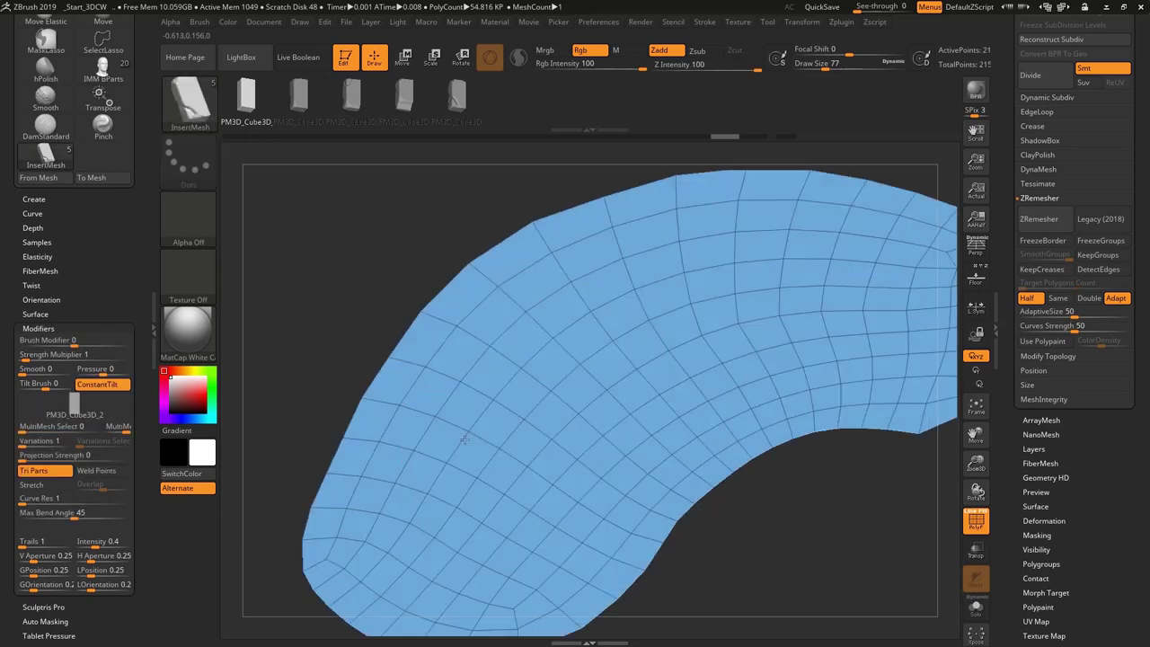
key("f")
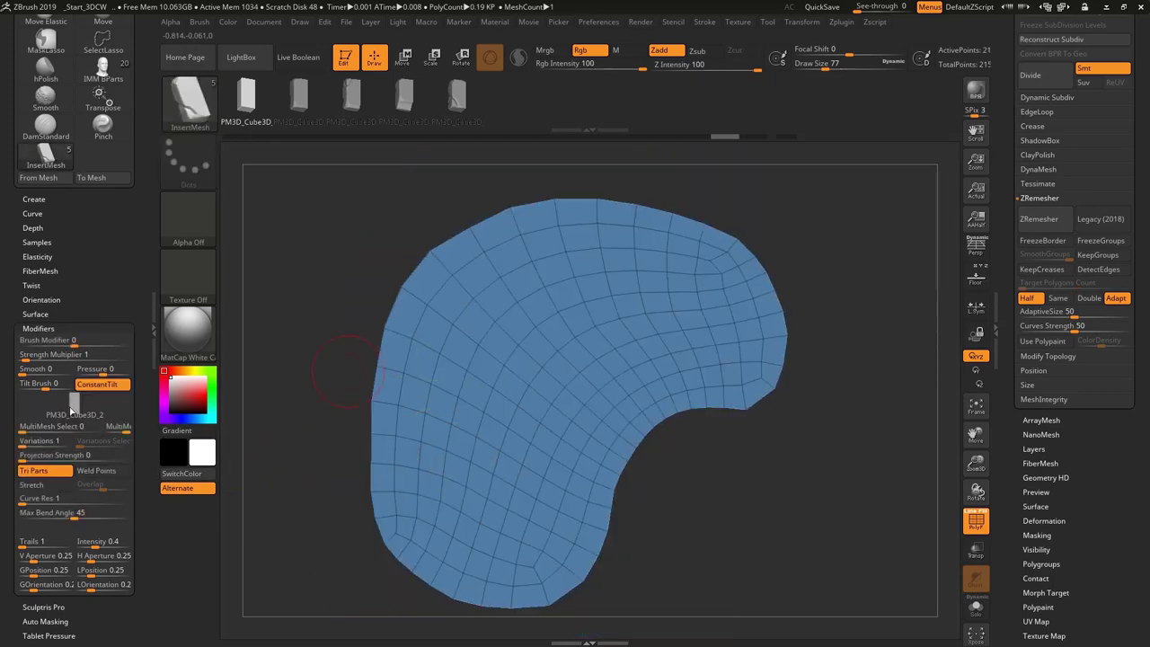
left_click_drag(16, 440, 41, 444)
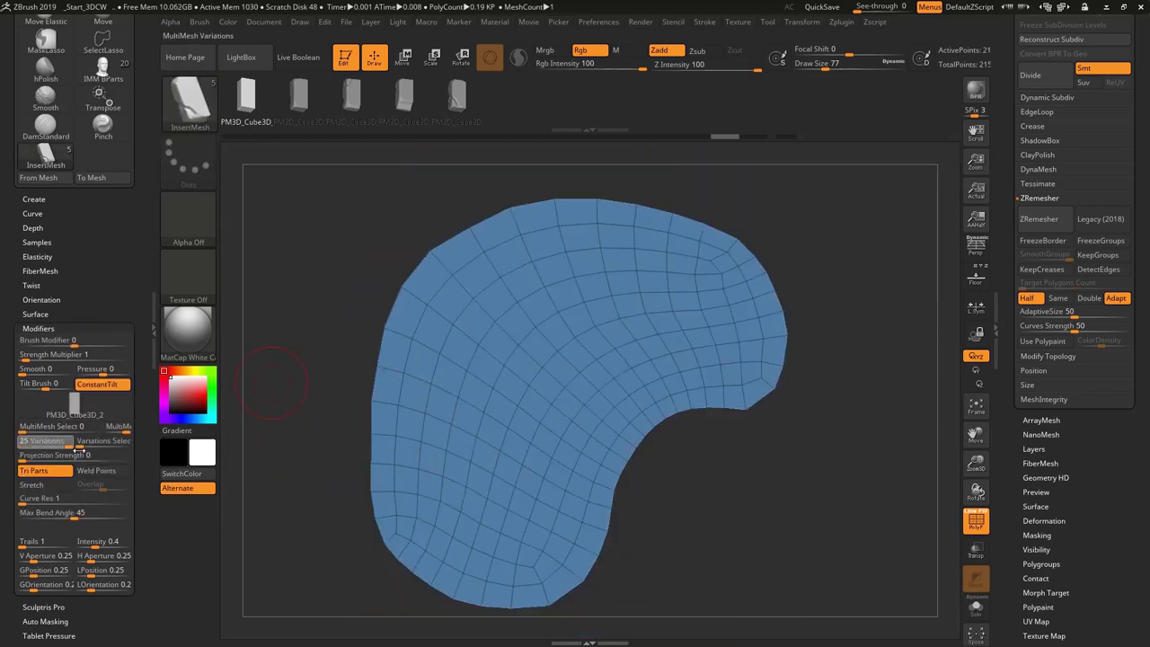
left_click(126, 442)
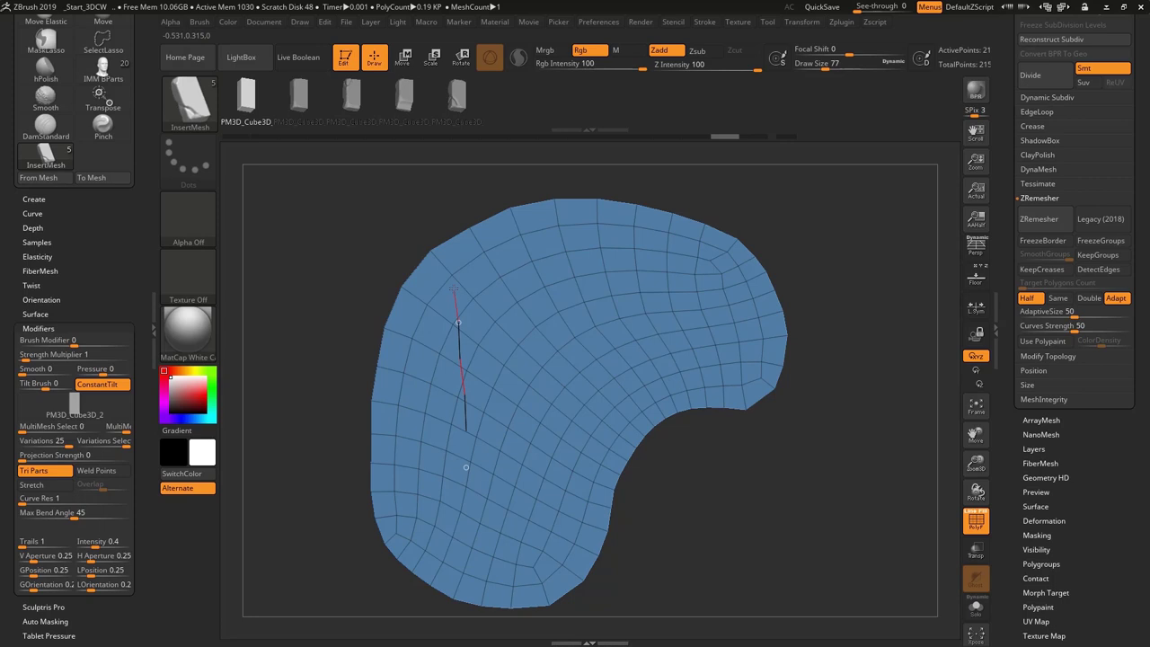
- Draw an InsertMesh curve and snap it to the panel border, filling it with blocks
left_click_drag(454, 289, 438, 272)
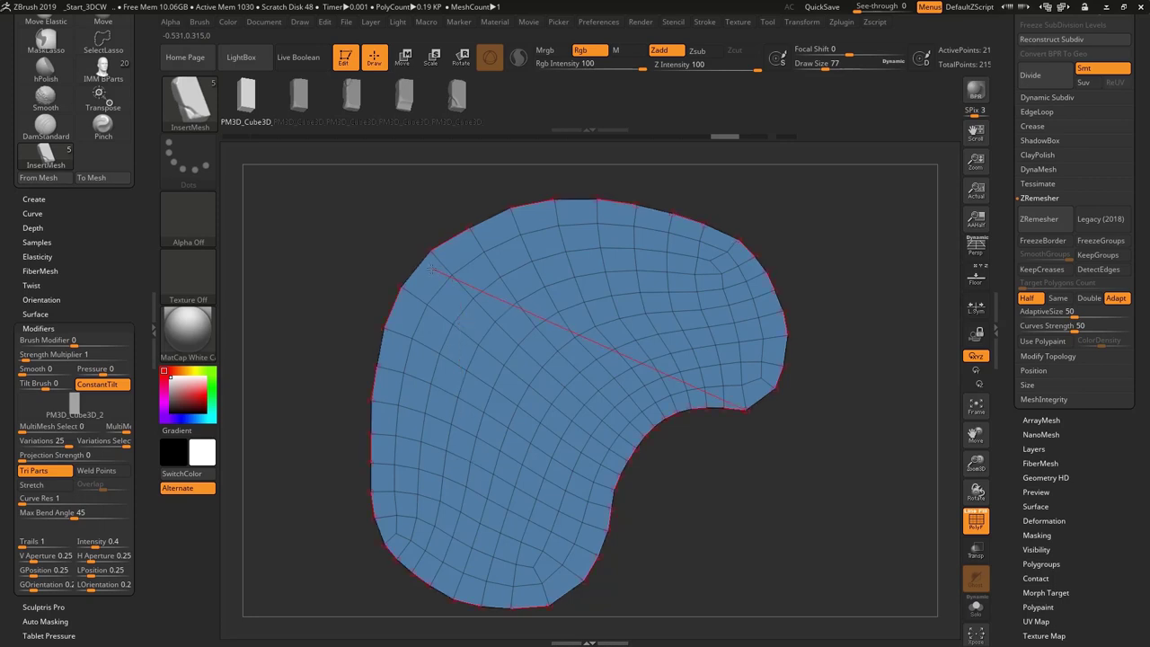
left_click(432, 270)
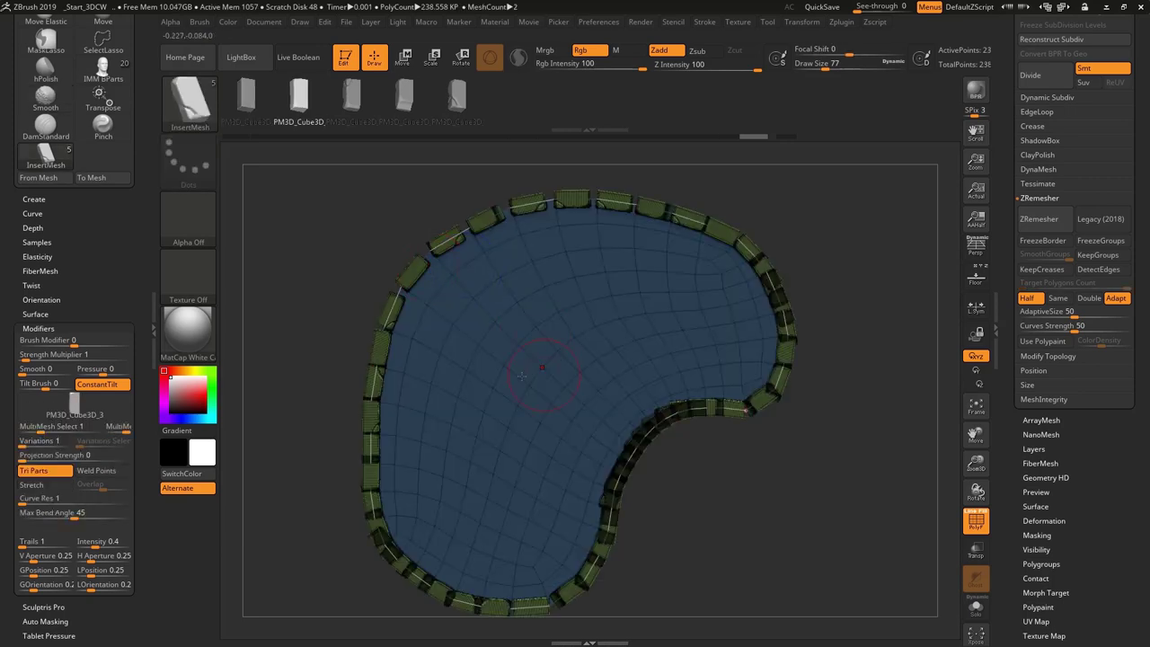
right_click_drag(568, 331, 640, 485, "ctrl")
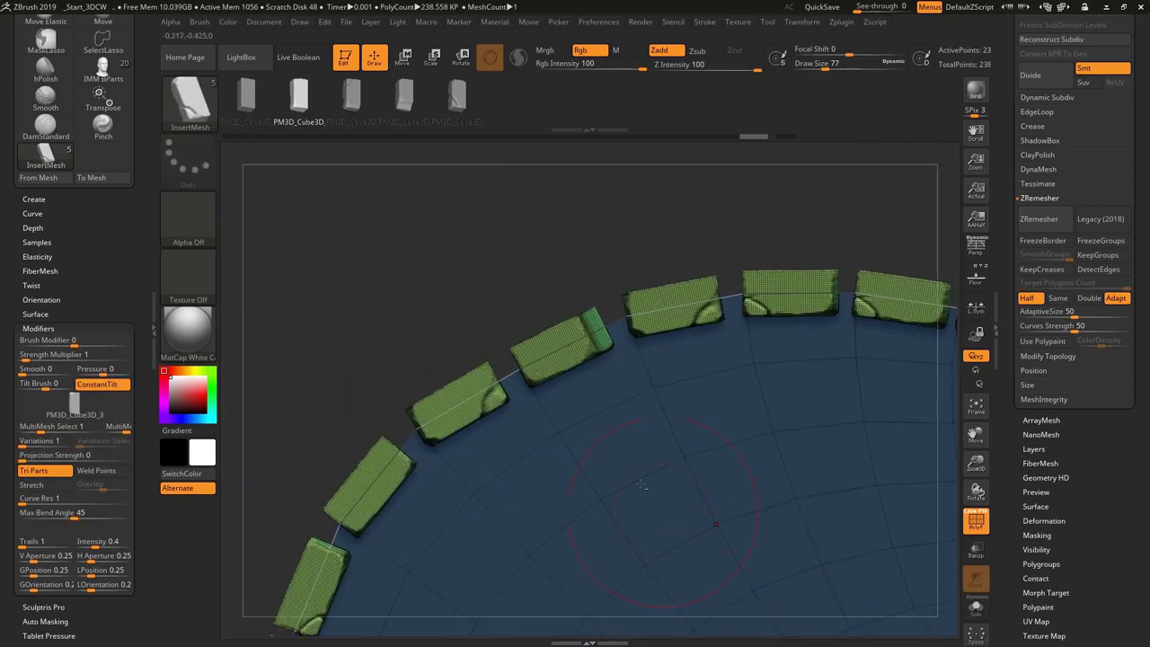
right_click_drag(589, 357, 660, 369)
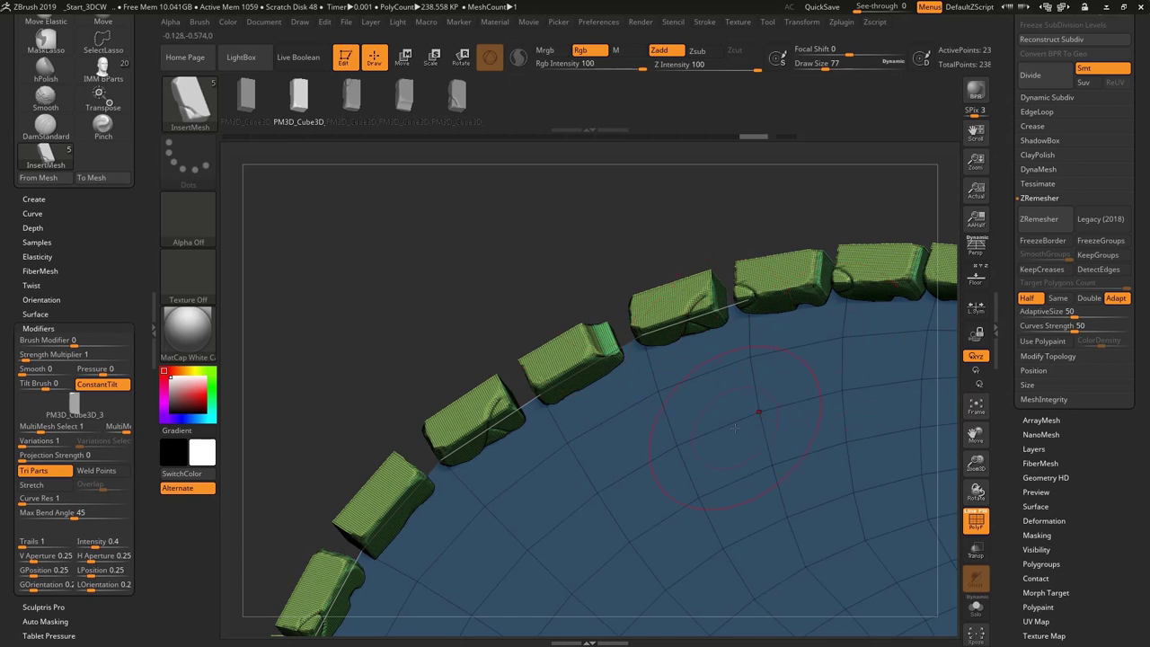
- Regenerate and inspect the border blocks ringing the panel, then turn Polyframe off
key("ctrl")
mouse_move(760, 412)
right_mouse_down("ctrl")
mouse_move(683, 341)
mouse_move(737, 395)
mouse_move(756, 381)
mouse_move(689, 480)
right_mouse_up("ctrl")
key("f")
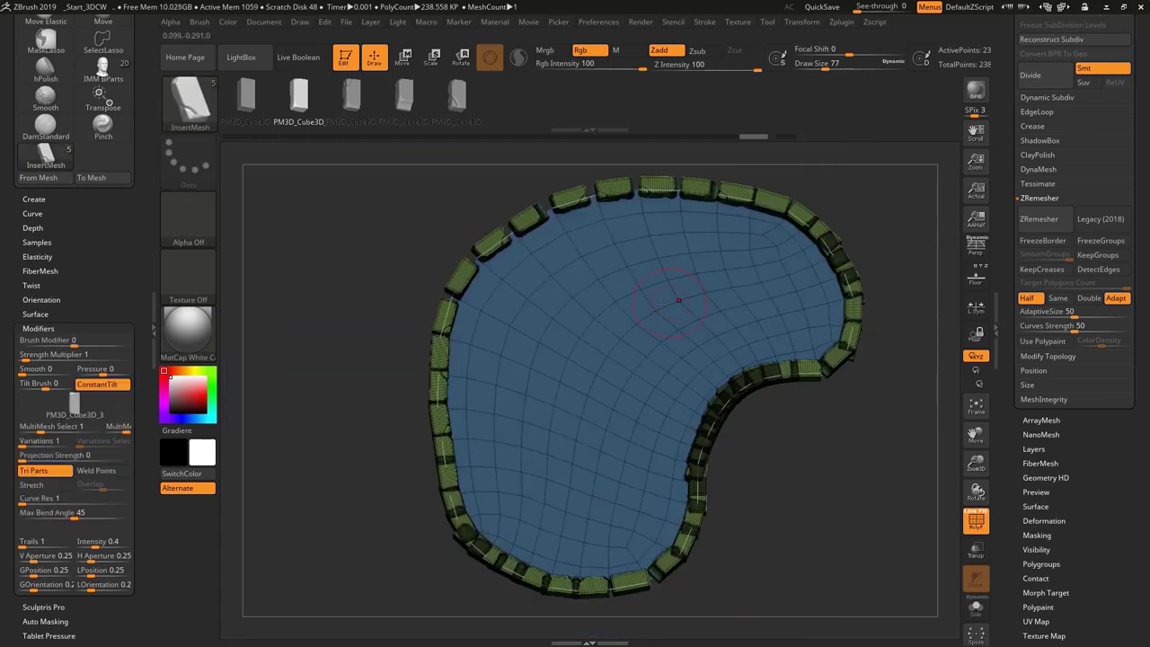
right_click_drag(659, 303, 506, 347, "ctrl")
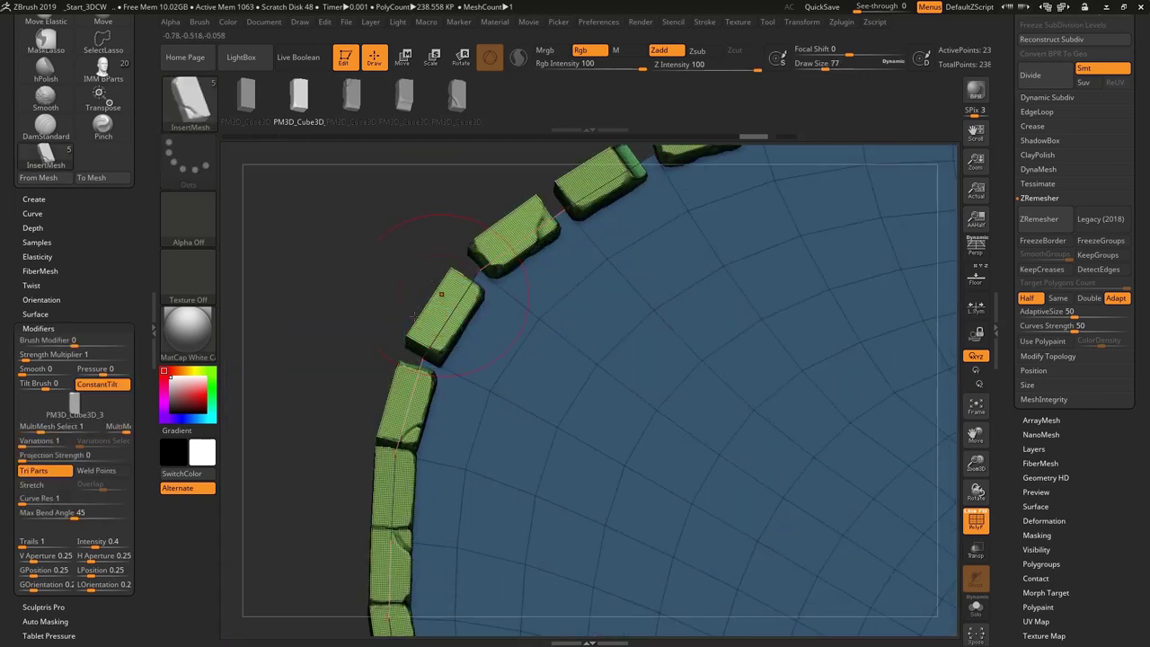
left_click_drag(449, 264, 654, 470)
key("f")
key("f")
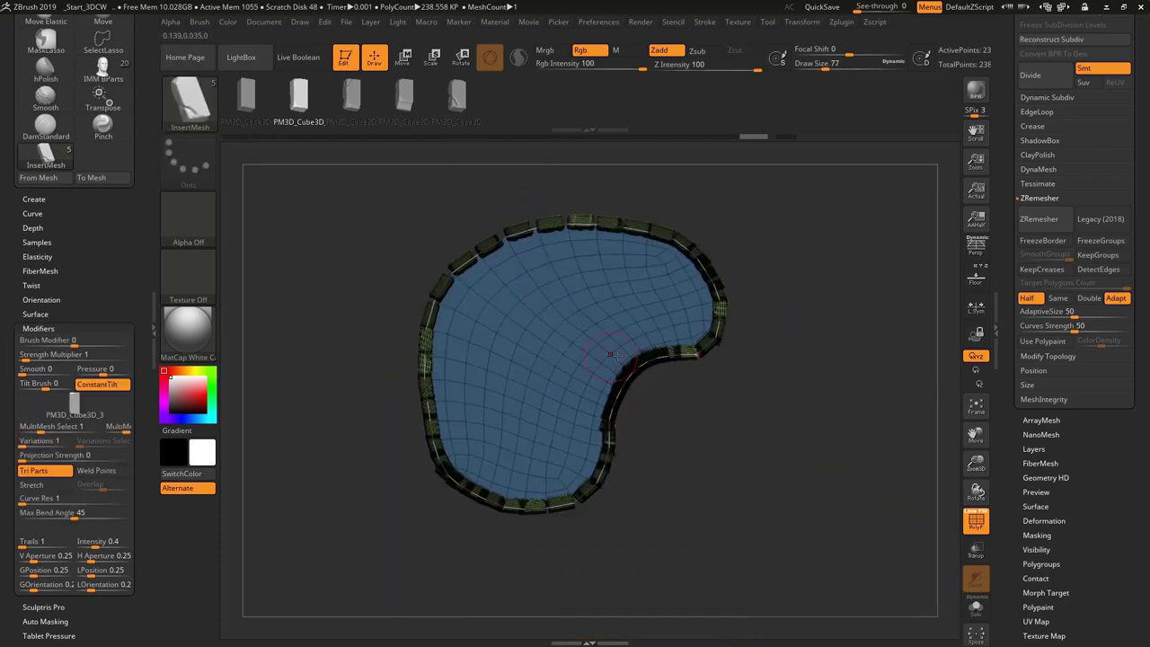
right_click_drag(654, 405, 618, 474, "ctrl")
left_click_drag(643, 453, 671, 421)
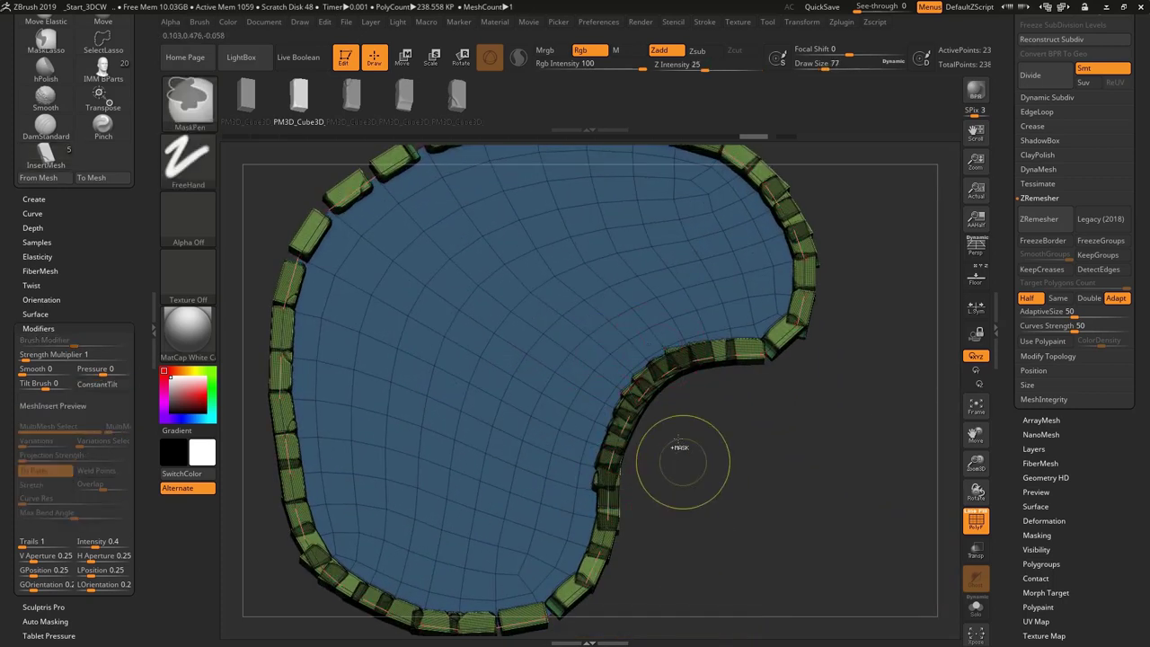
left_click(976, 522)
- Hide the curve line and rebuild the border chain as separate, varied blocks
left_click(377, 359)
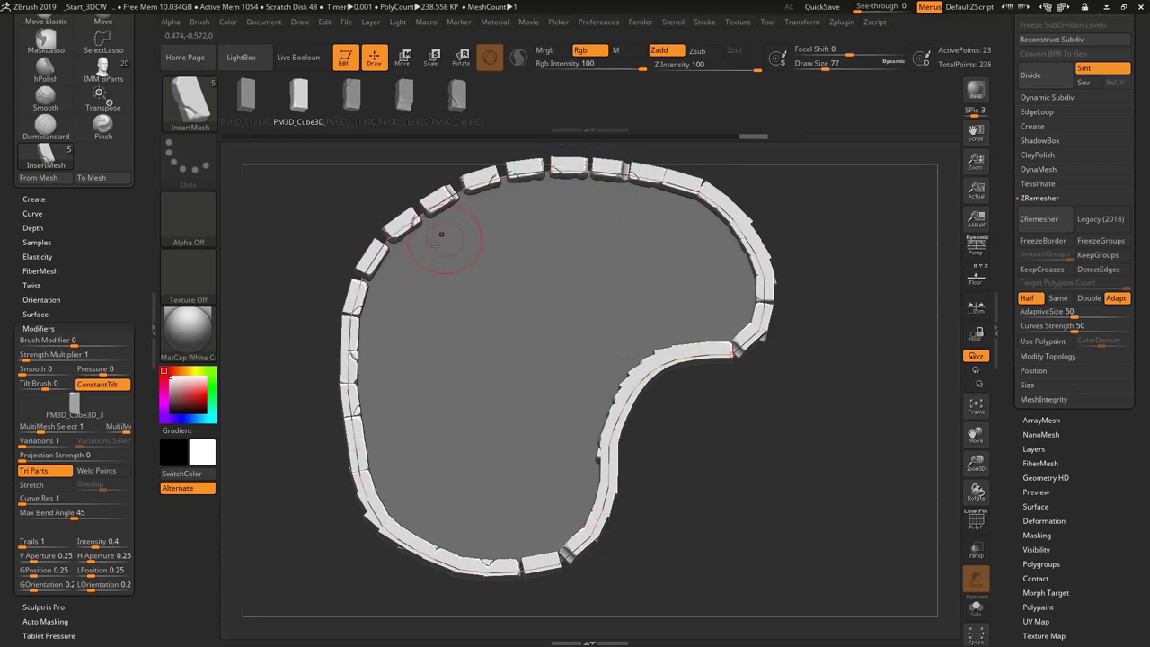
left_click(703, 24)
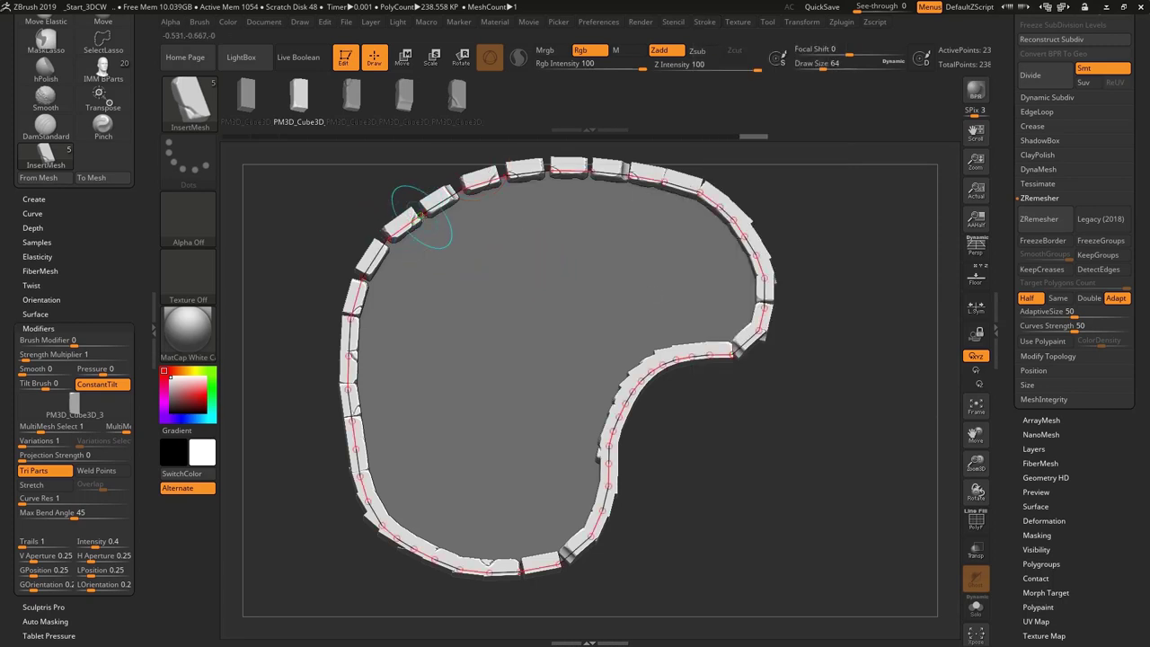
left_click(400, 229)
mouse_move(562, 357)
right_mouse_down()
mouse_move(547, 311)
mouse_move(484, 315)
right_mouse_up()
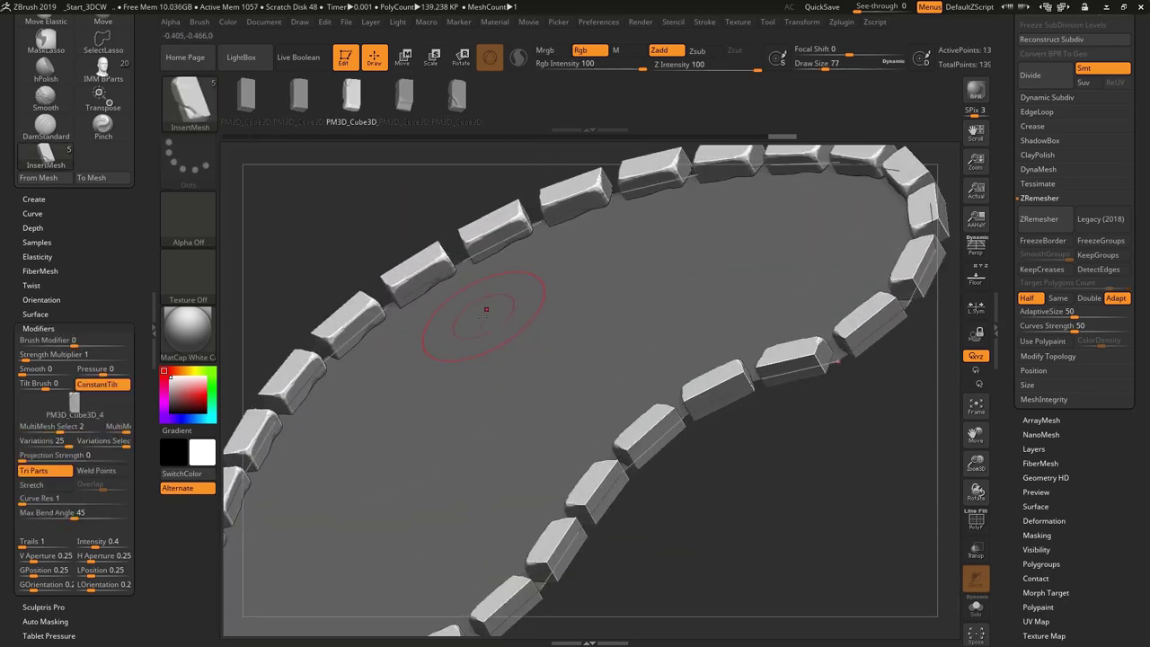
right_click_drag(446, 280, 282, 399)
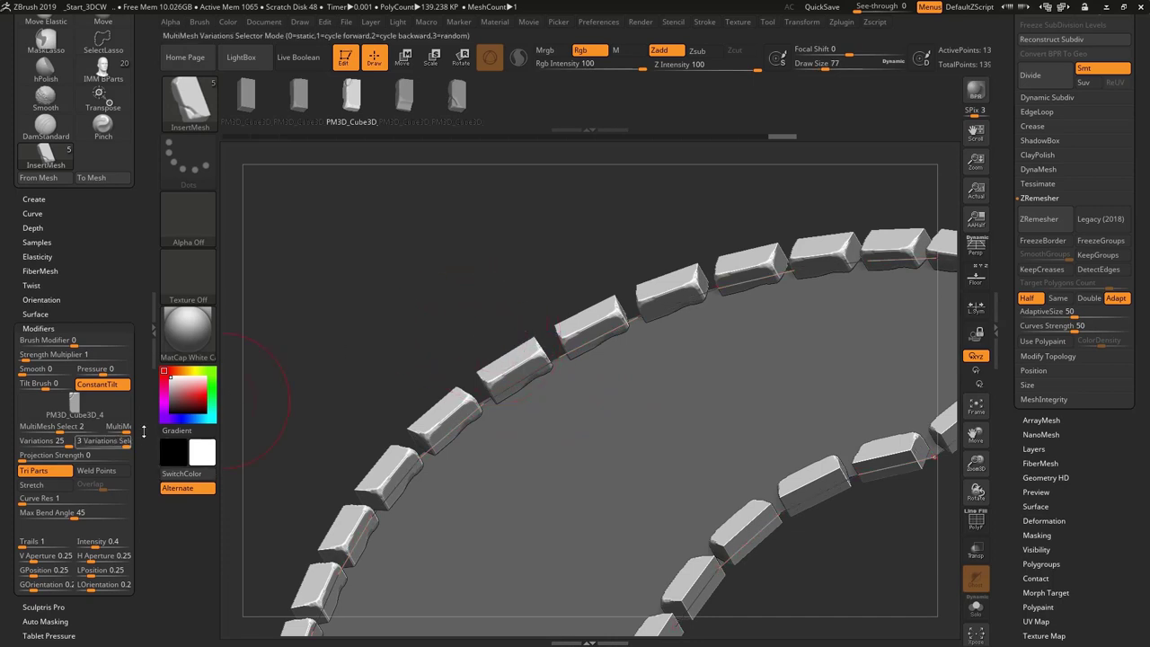
- Use InsertMesh variant B for the border blocks
left_click(76, 407)
left_click(106, 446)
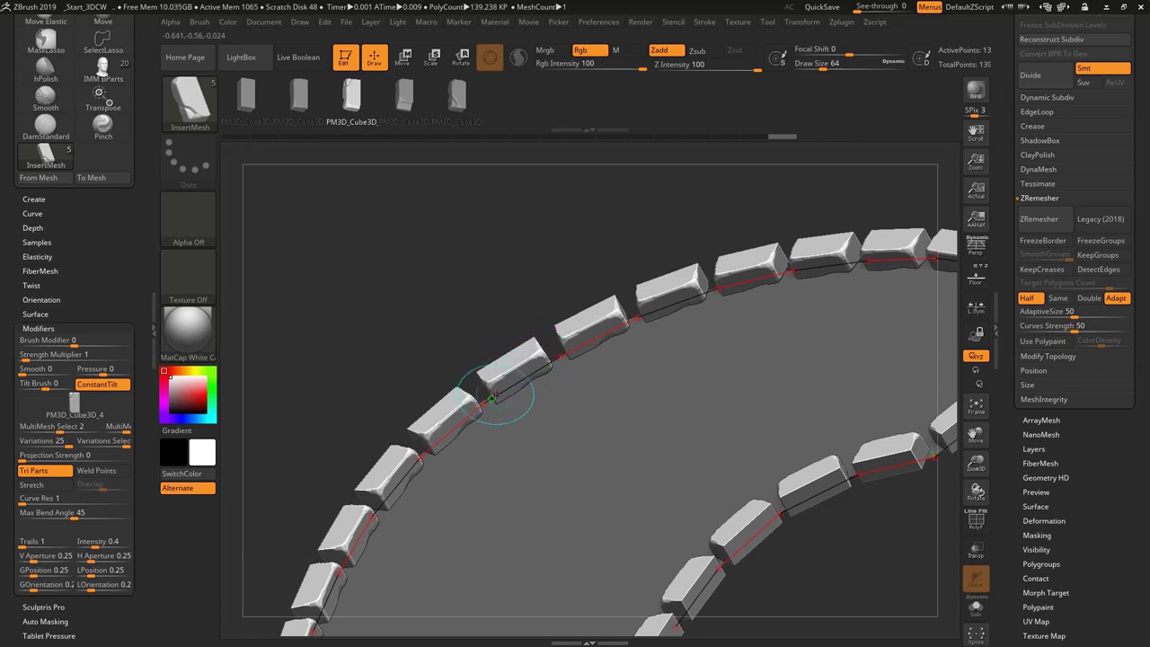
right_click_drag(570, 406, 714, 306, "ctrl")
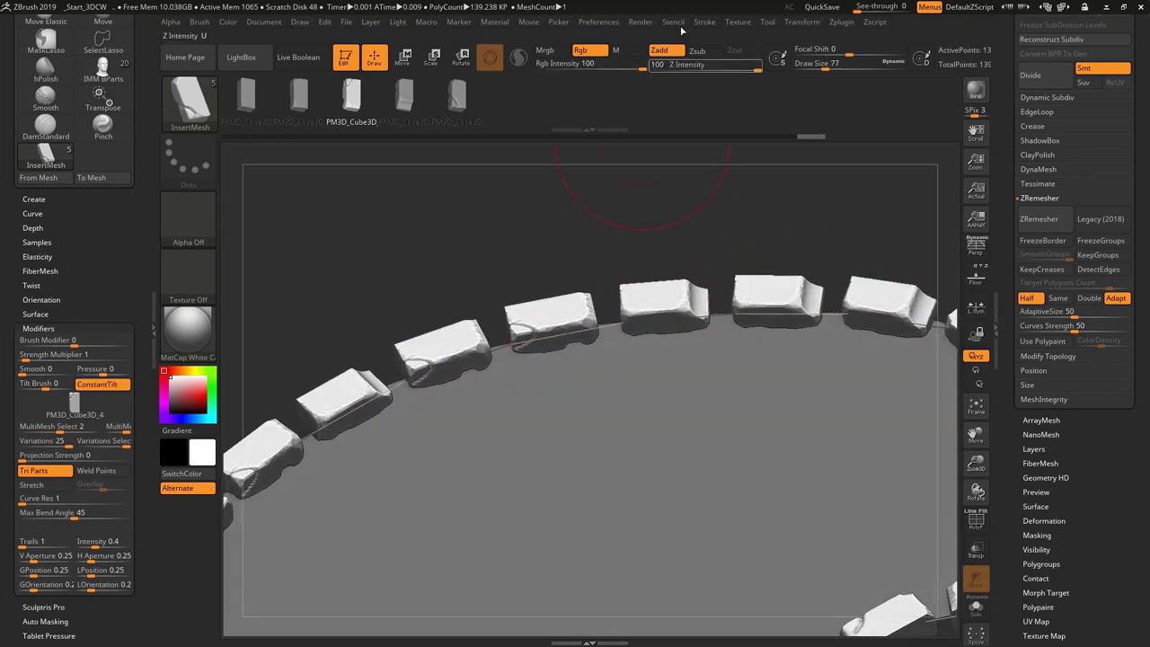
- Adjust the curve step so the blocks space evenly around the ring
left_click(704, 21)
left_click(735, 306)
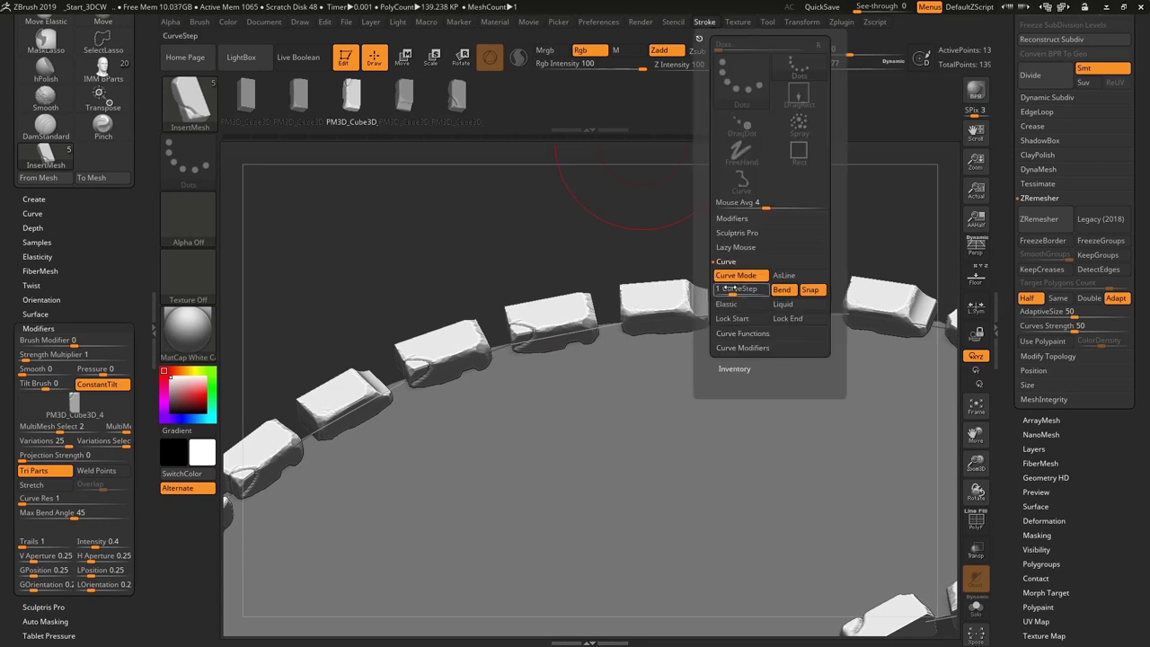
mouse_move(607, 442)
left_mouse_down()
mouse_move(581, 339)
mouse_move(373, 423)
left_mouse_up()
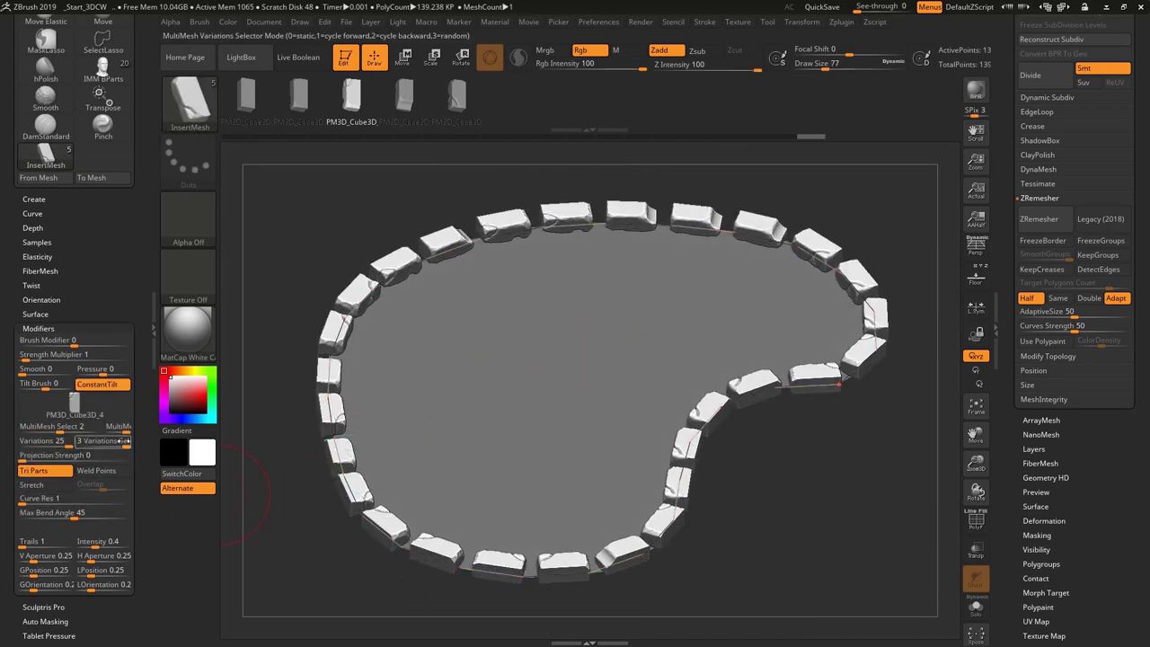
- Keep PM3D_Cube3D_4 as the insert mesh and preview it
left_click(85, 411)
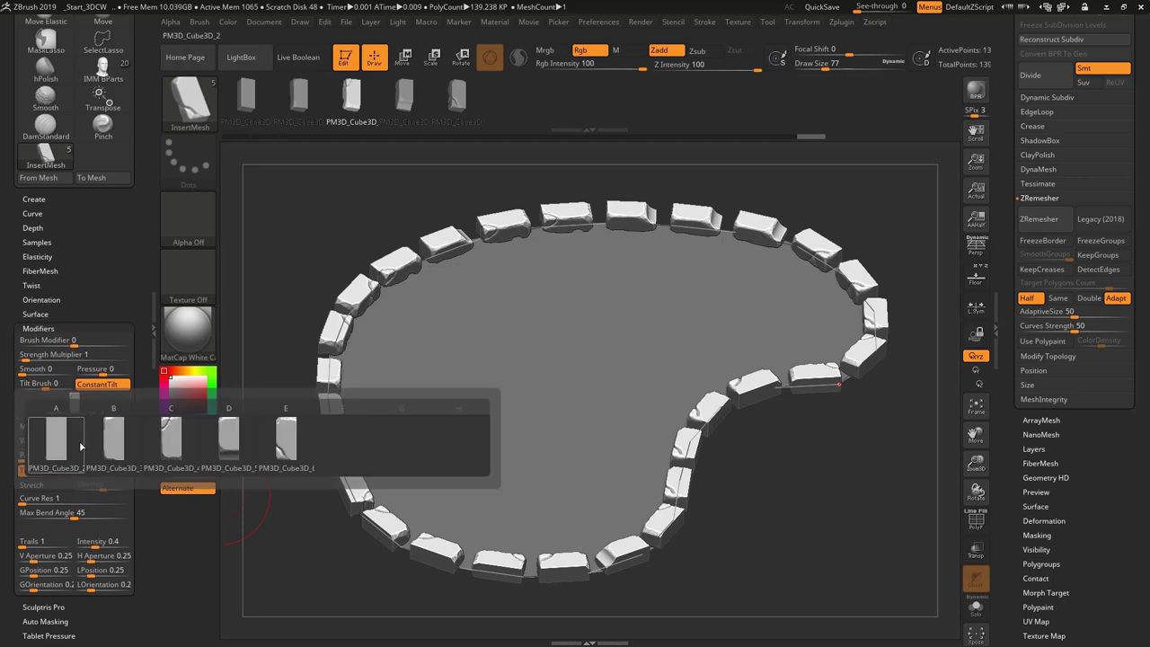
left_click(170, 439)
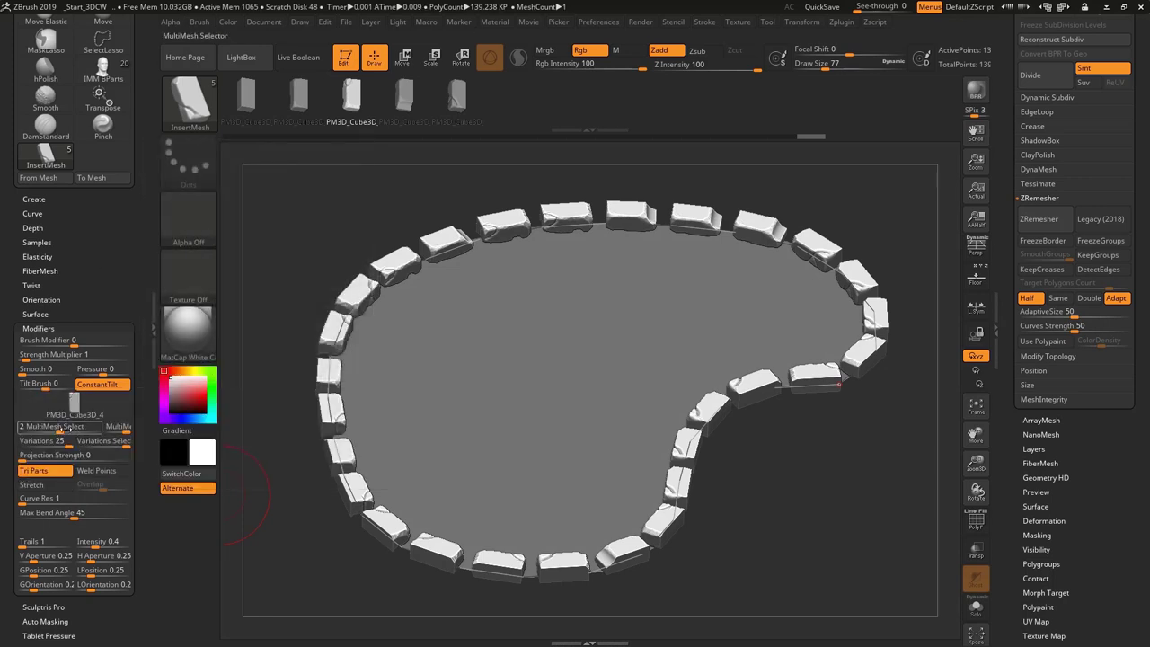
left_click(705, 22)
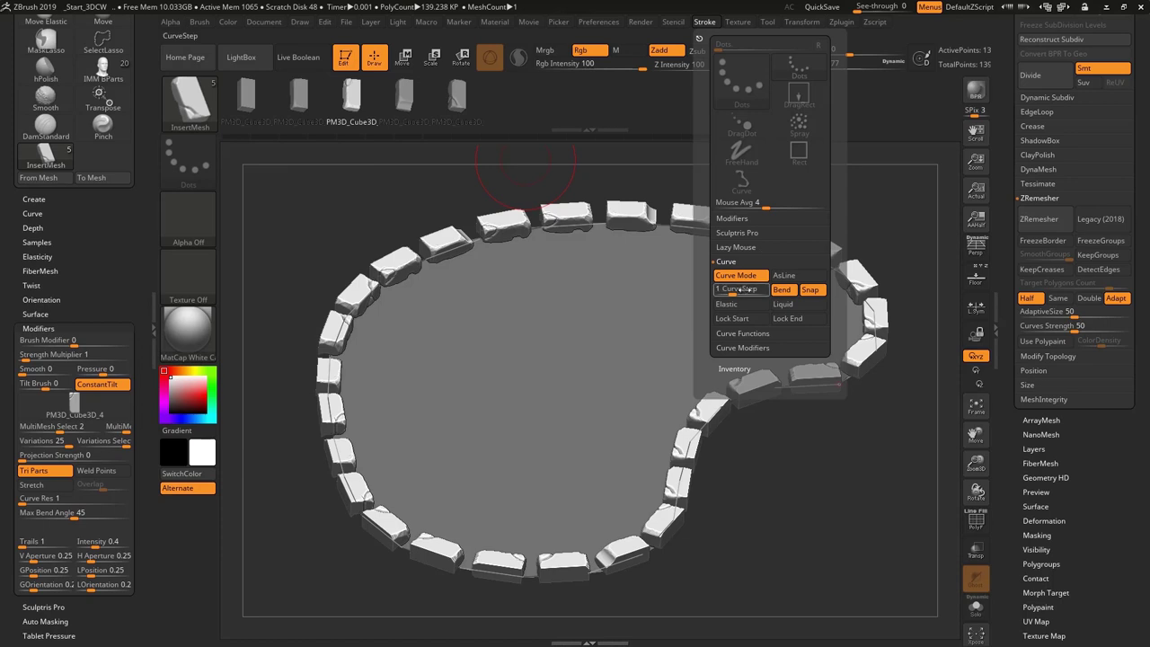
mouse_move(74, 409)
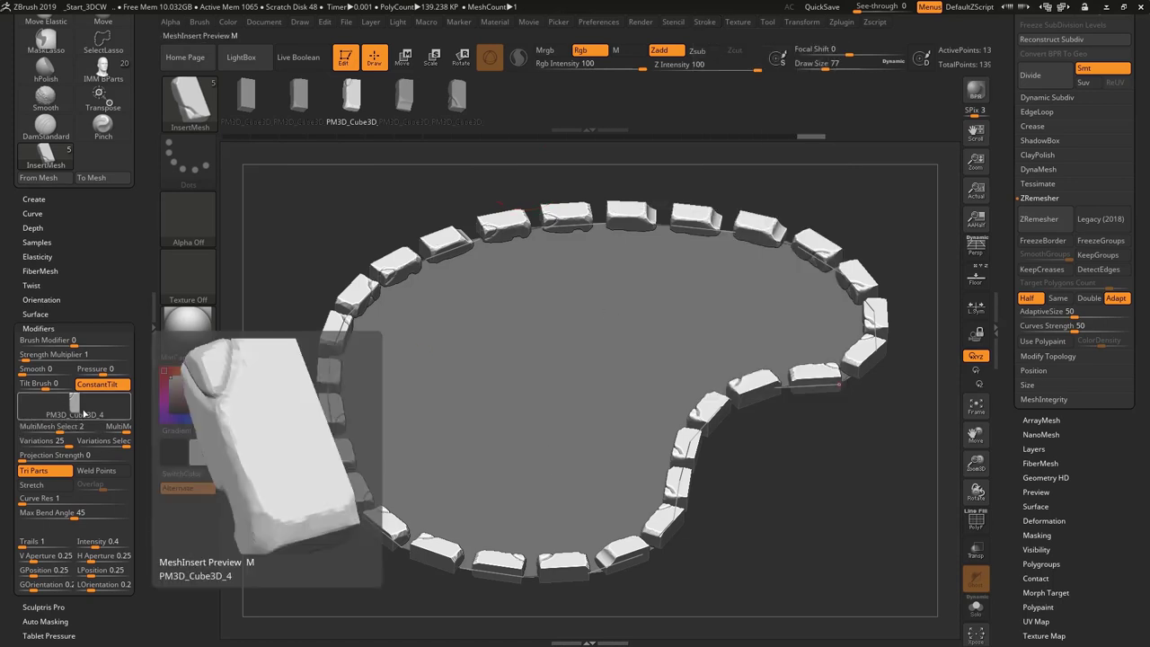
left_click(83, 412)
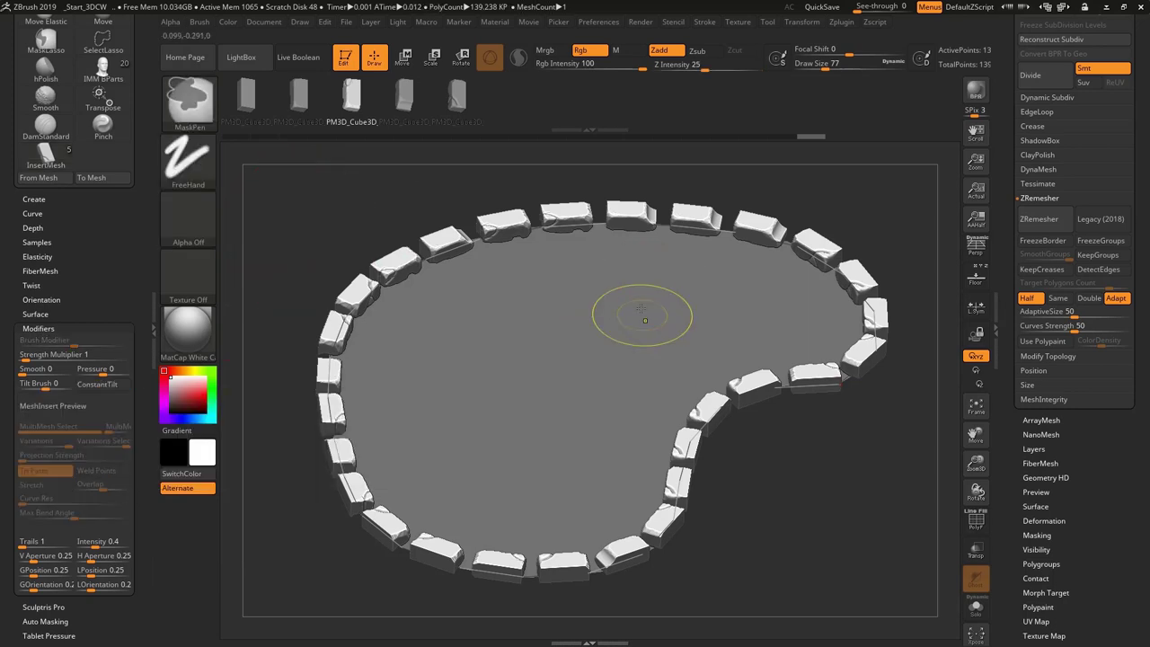
- Split the masked inner surface into its own subtool with Split Masked Points
key("f")
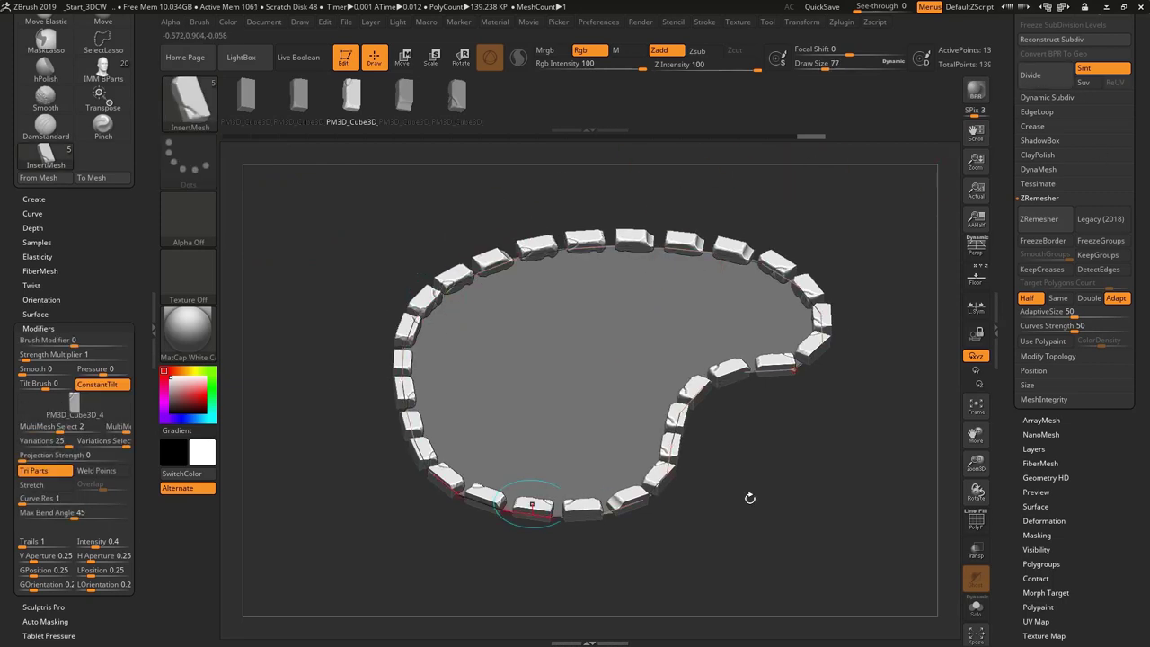
scroll(1147, 171, "up", 3)
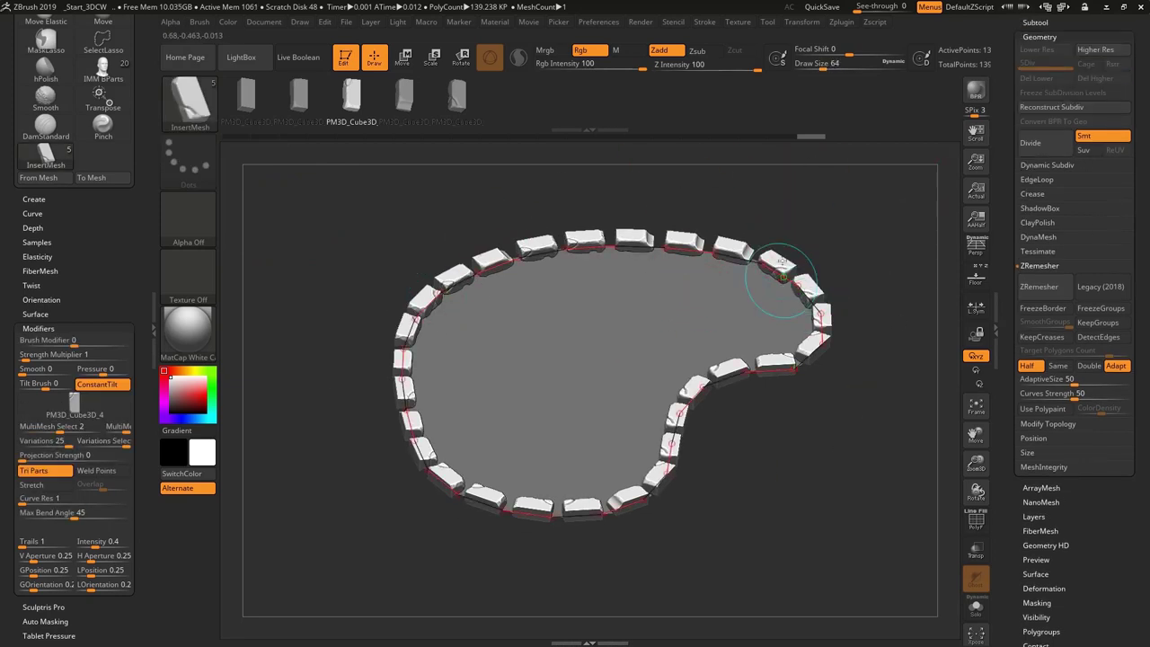
scroll(1057, 90, "up", 3)
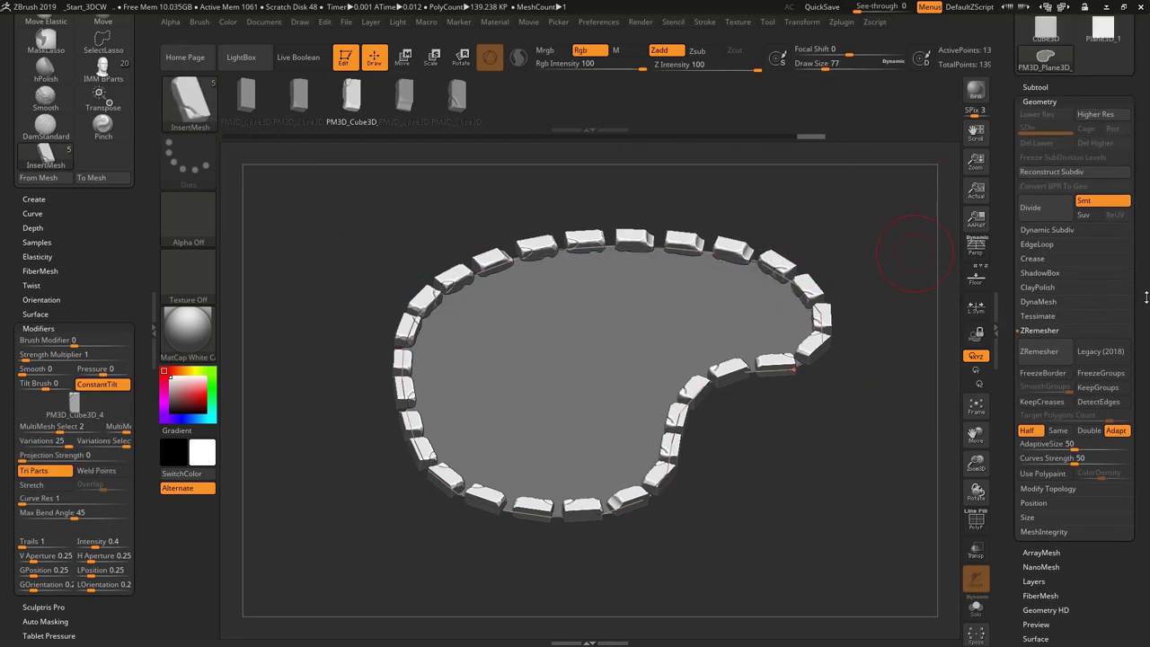
left_click(1045, 89)
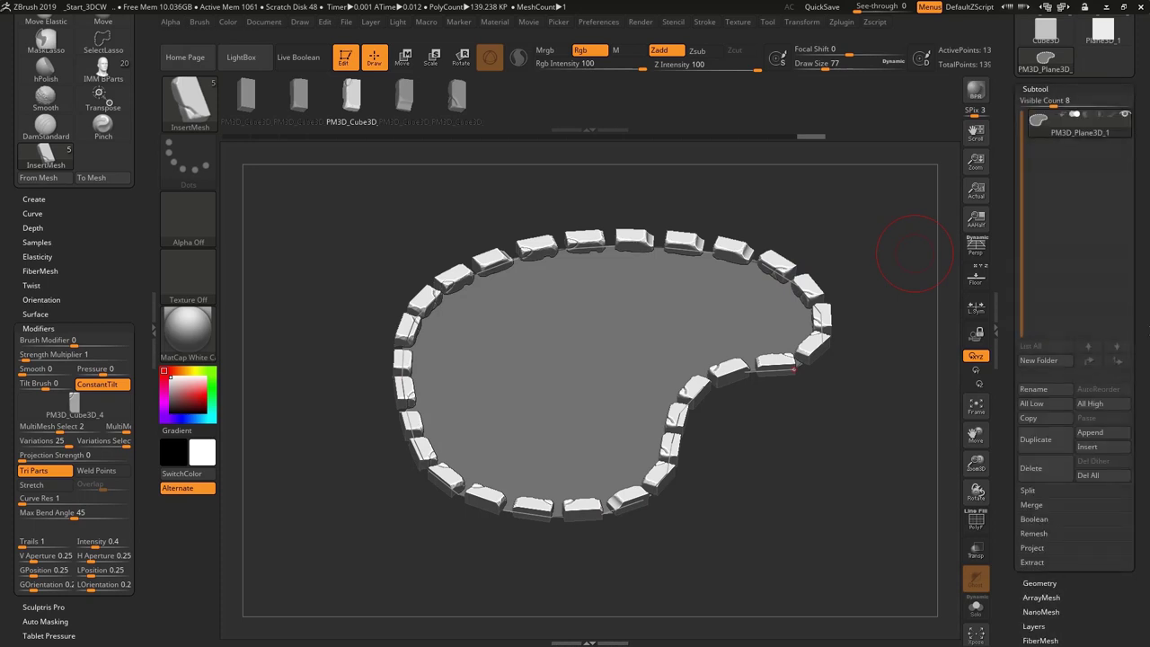
left_click(1041, 492)
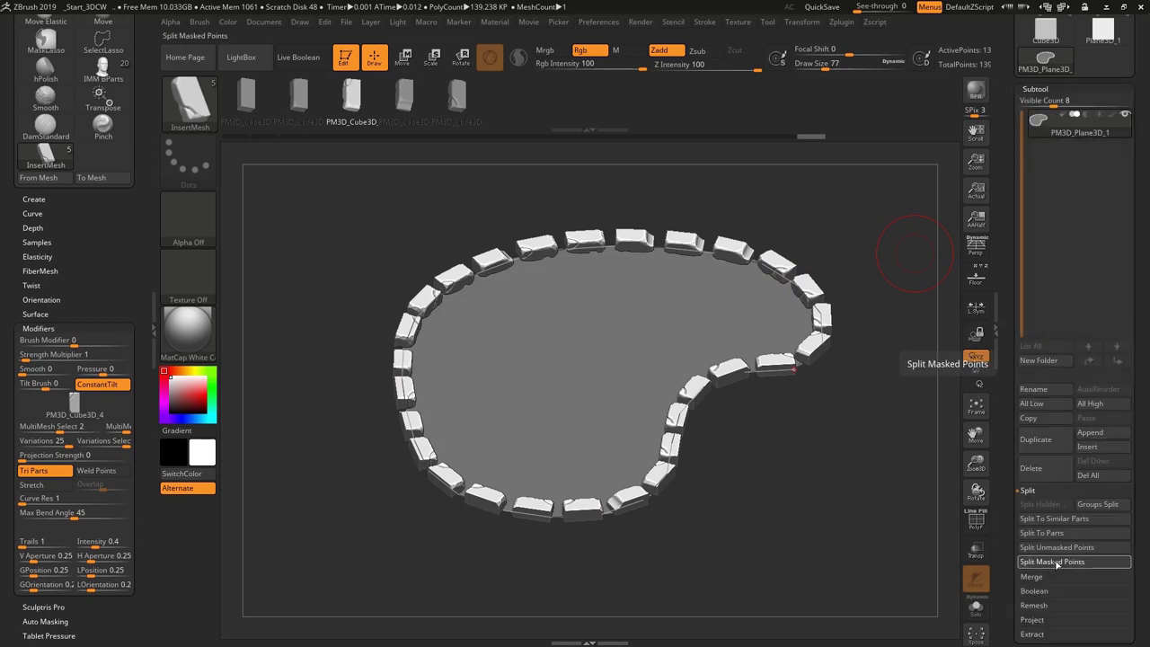
left_click(1052, 562)
mouse_move(1039, 121)
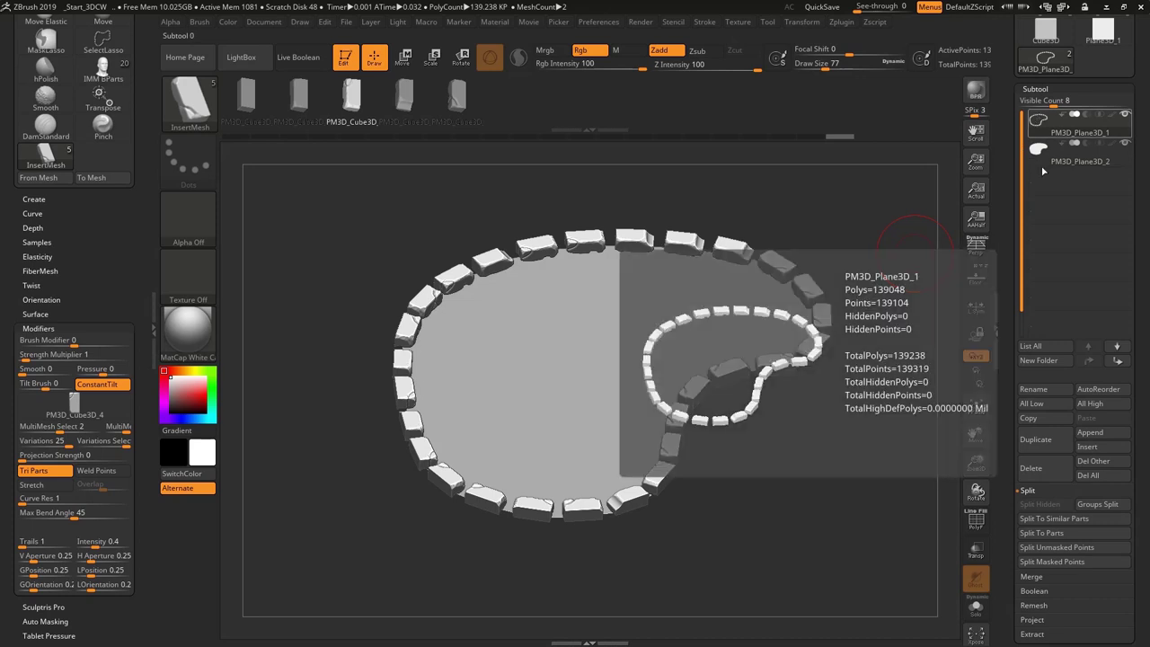
- Select the new PM3D_Plane3D_2 subtool and frame it
left_click(1044, 149)
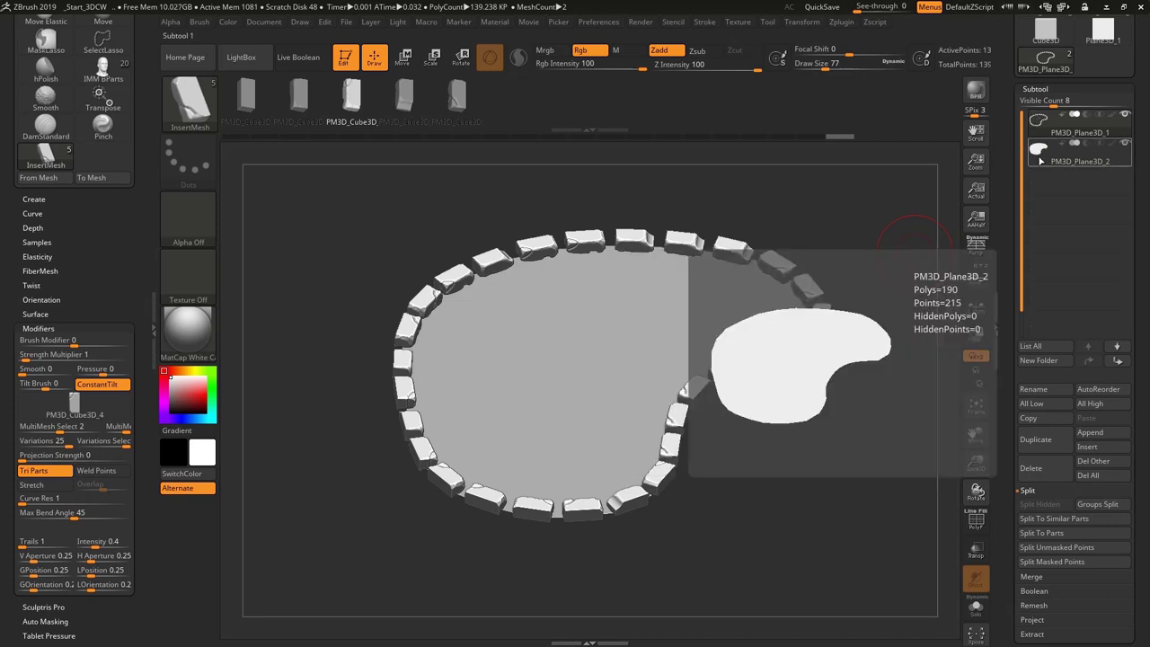
key("f")
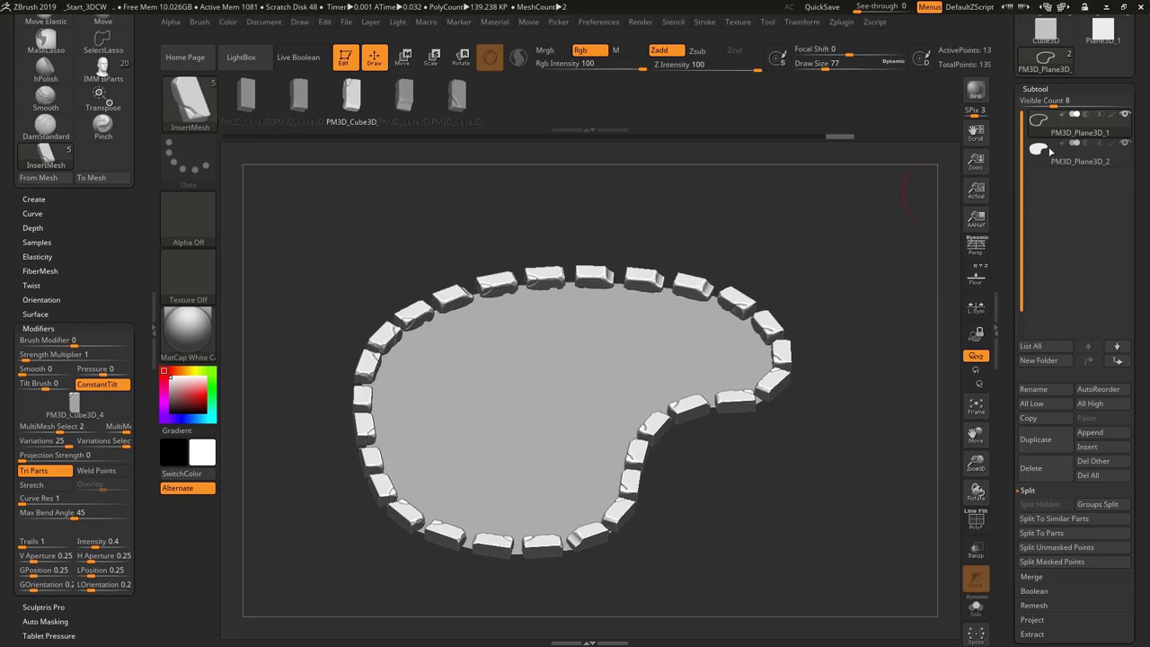
left_click(1034, 160)
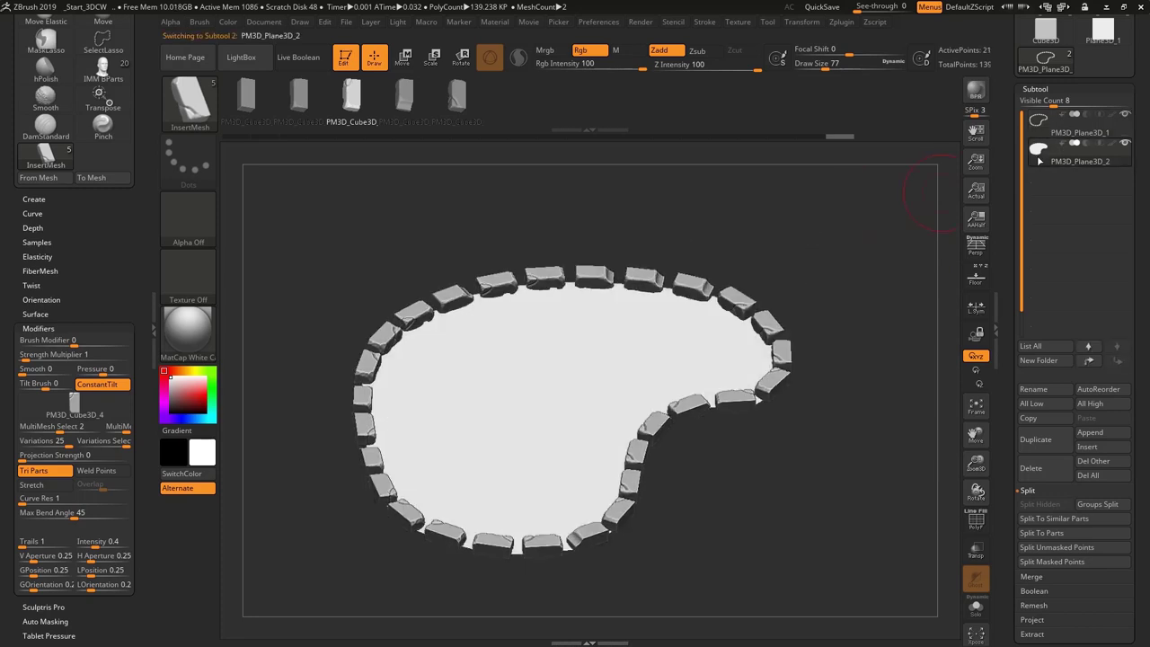
- Switch to the Inflat brush with Draw Size 154
left_click(200, 87)
left_click(127, 309)
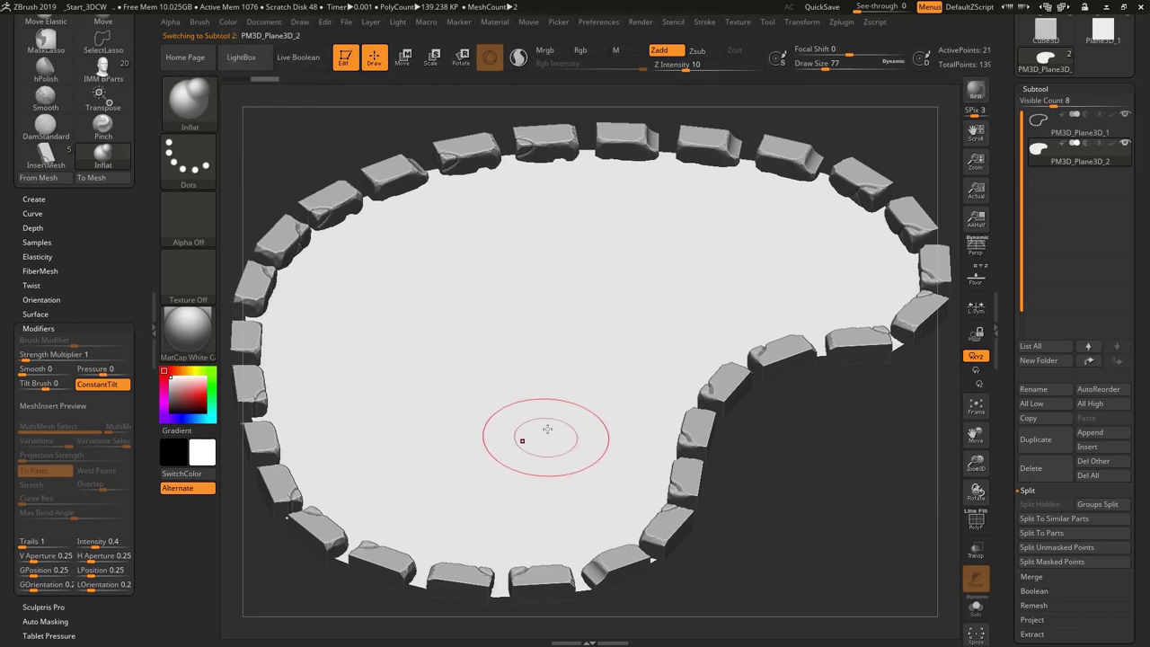
key("f")
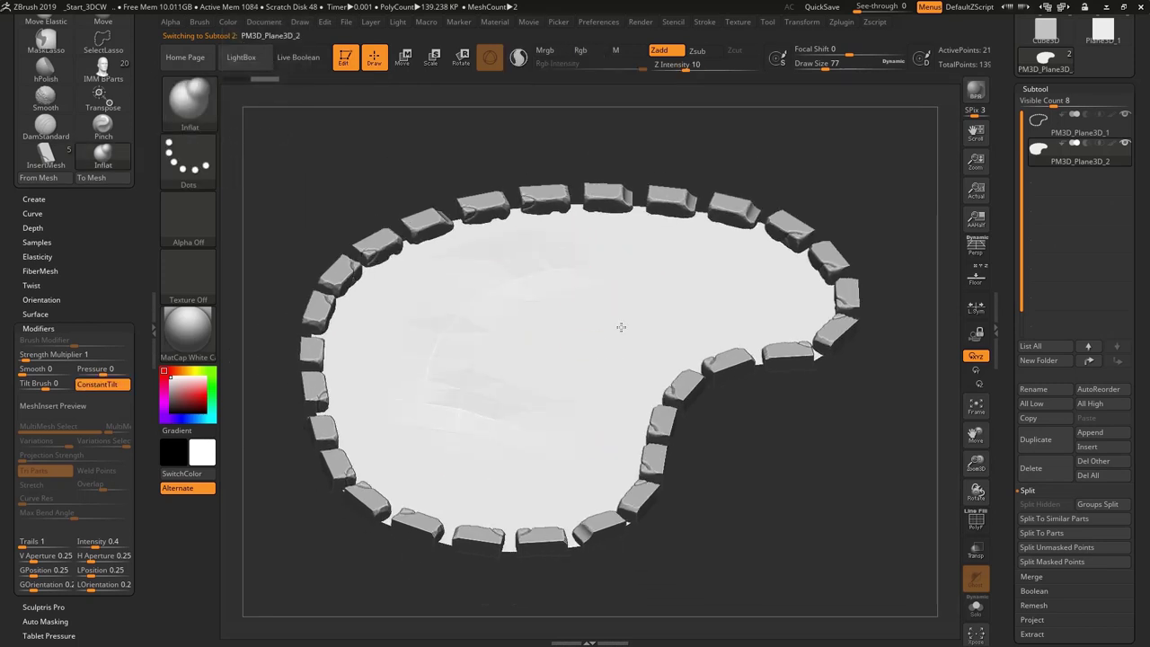
left_click_drag(824, 63, 838, 63)
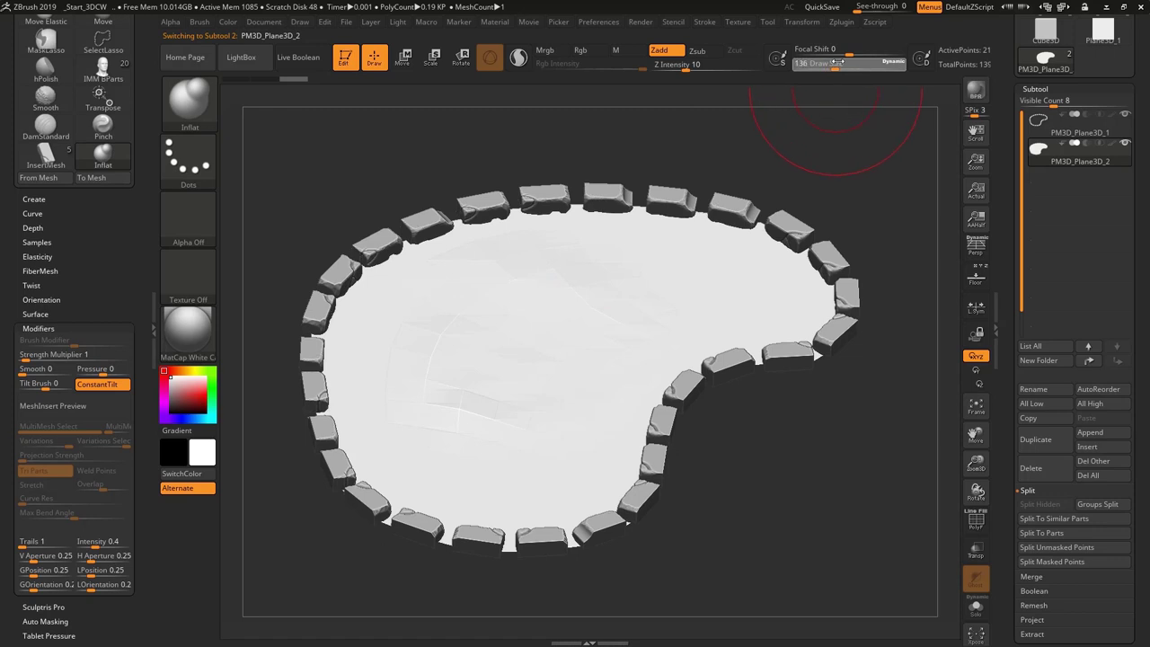
left_click_drag(746, 135, 689, 267)
- Inflate the inner panel into a dome and subdivide it with Ctrl+D
mouse_move(488, 312)
left_mouse_down()
mouse_move(584, 320)
mouse_move(387, 361)
mouse_move(710, 321)
mouse_move(695, 291)
mouse_move(791, 263)
mouse_move(539, 260)
mouse_move(341, 332)
mouse_move(444, 403)
mouse_move(524, 390)
mouse_move(668, 298)
mouse_move(557, 324)
mouse_move(722, 321)
mouse_move(809, 296)
mouse_move(665, 250)
mouse_move(548, 288)
mouse_move(469, 288)
mouse_move(647, 256)
mouse_move(540, 270)
mouse_move(495, 311)
left_mouse_up()
right_click_drag(523, 306, 517, 332)
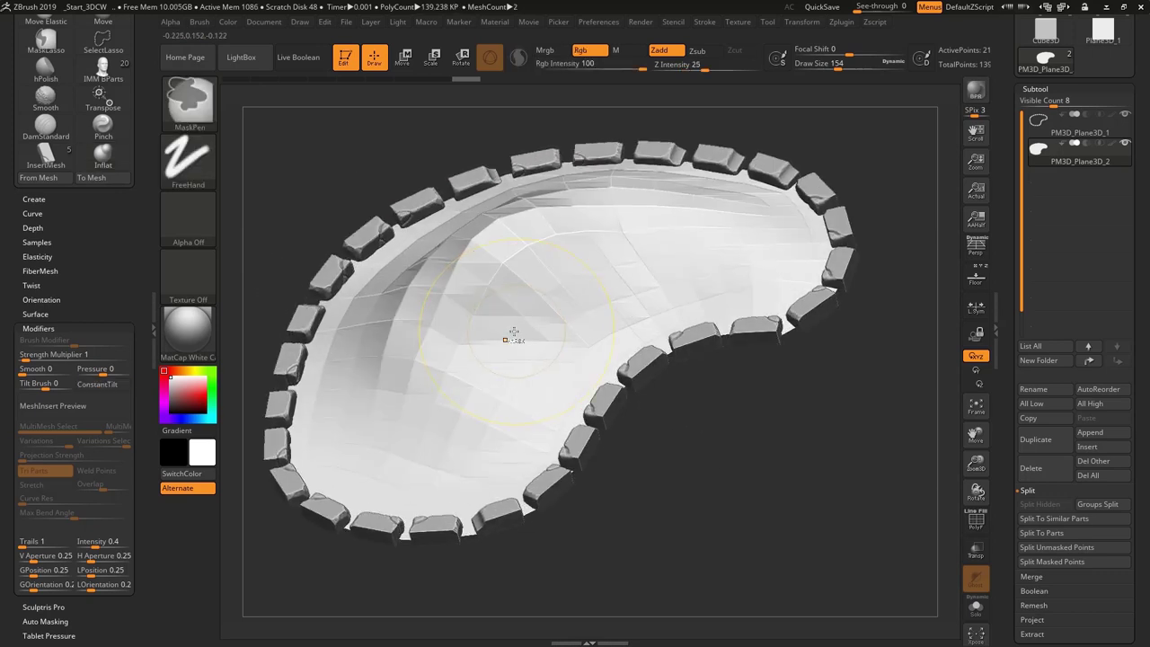
key("ctrl+d")
mouse_move(512, 332)
right_mouse_down()
mouse_move(545, 359)
mouse_move(526, 296)
mouse_move(516, 329)
right_mouse_up()
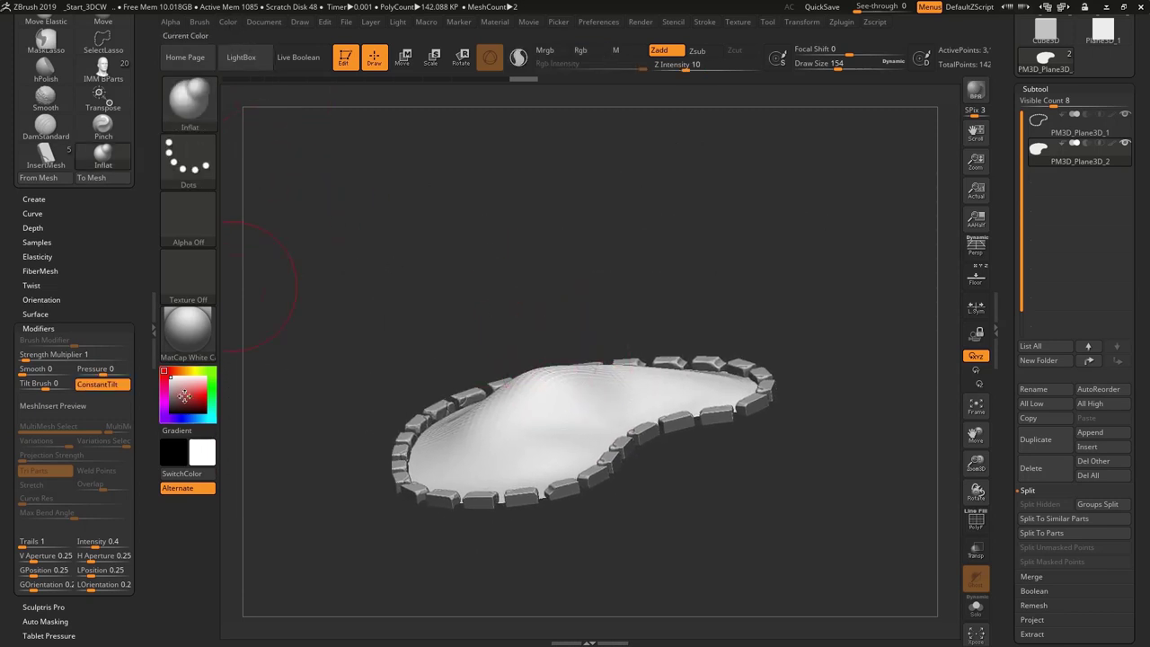
- Fill the inner panel with orange (255,173,0) via FillObject, then reset the colour to white
left_click(185, 371)
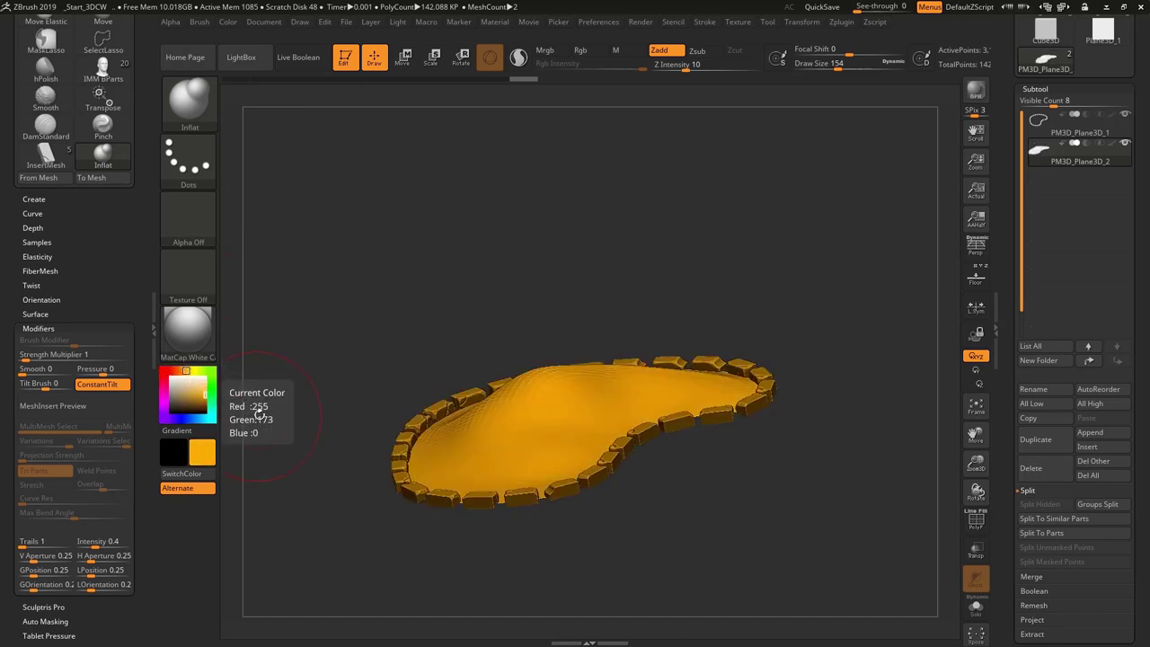
left_click(230, 23)
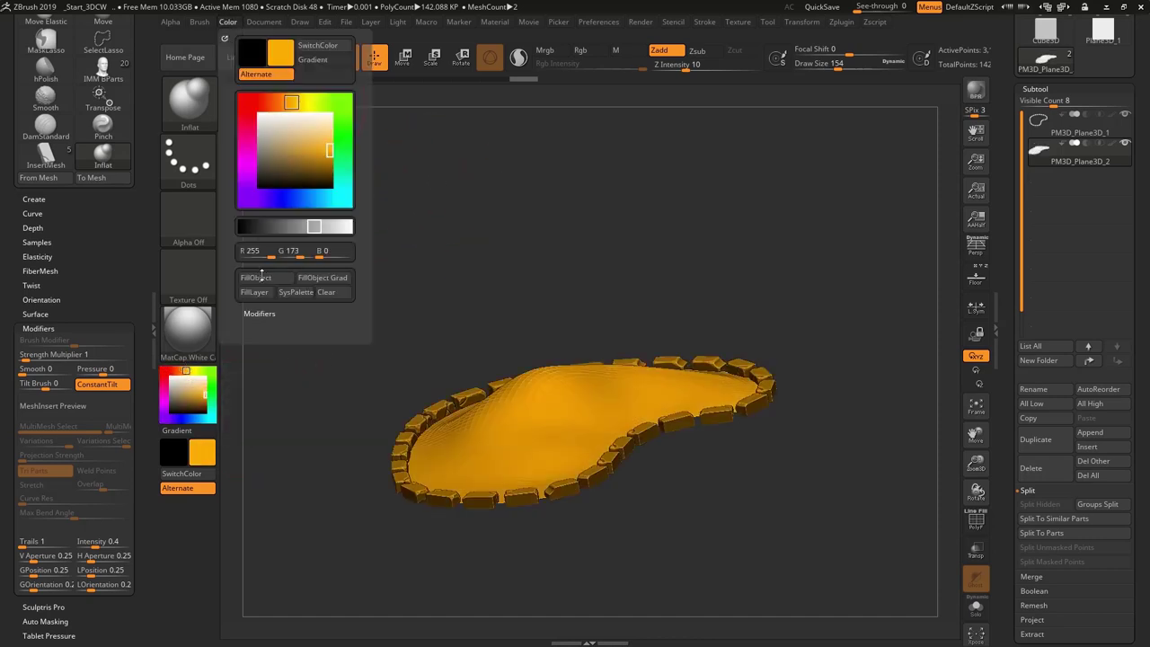
left_click(166, 374)
mouse_move(622, 265)
left_mouse_down()
mouse_move(553, 281)
mouse_move(617, 167)
left_mouse_up()
mouse_move(642, 372)
left_mouse_down()
mouse_move(630, 333)
mouse_move(694, 325)
mouse_move(620, 297)
mouse_move(626, 306)
mouse_move(793, 277)
left_mouse_up()
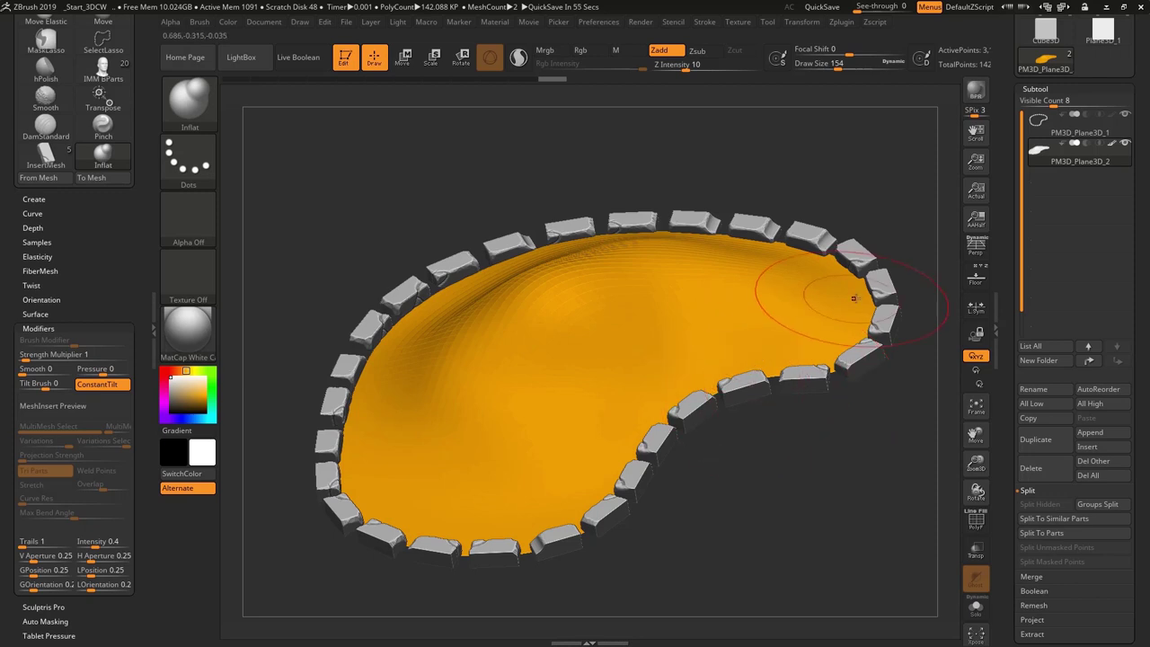
- Select the InsertMesh brush and set it to the single PM3D_Cube3D_2 block (Variations 1)
left_click(193, 97)
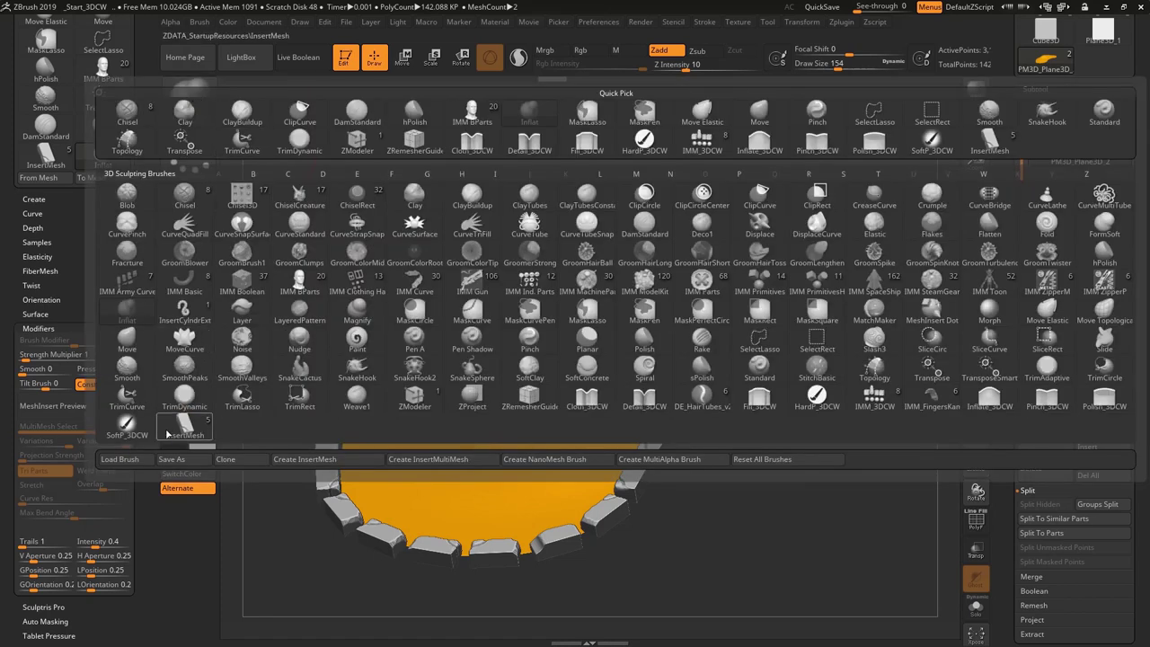
left_click(530, 450)
mouse_move(74, 409)
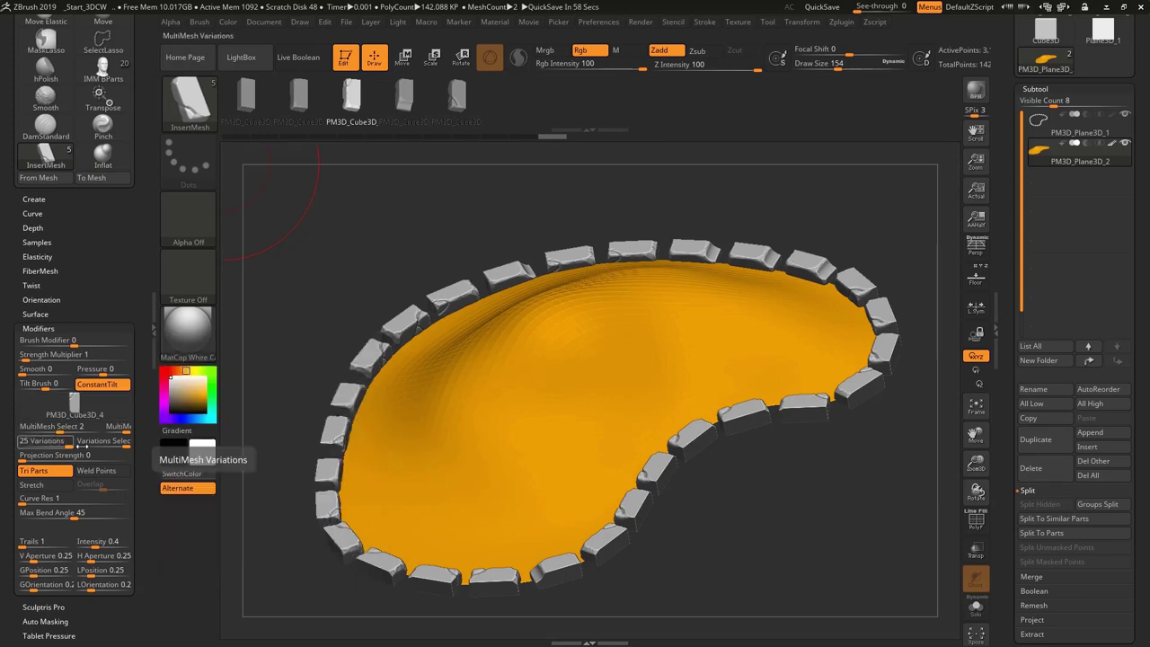
left_click(88, 412)
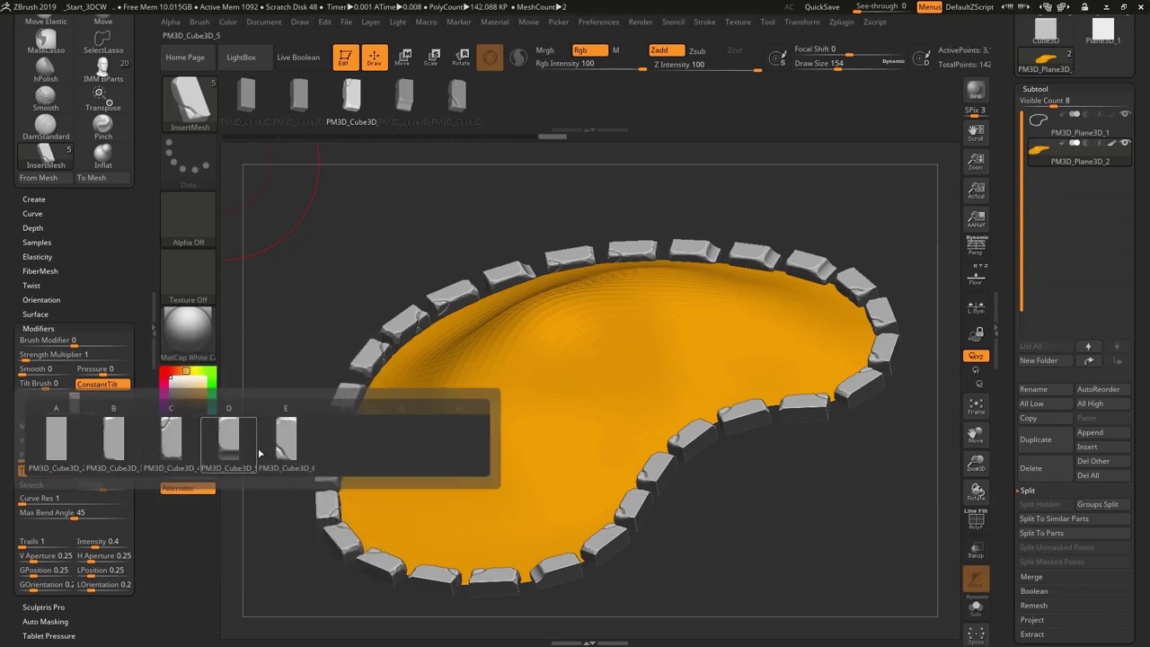
mouse_move(286, 442)
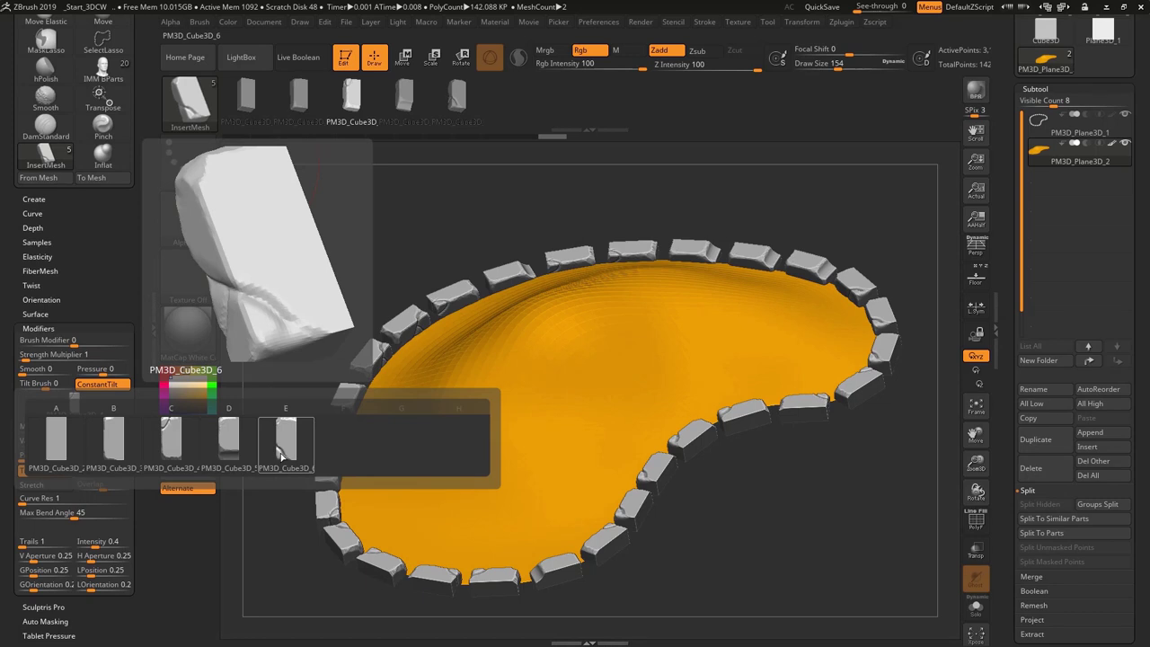
left_click(282, 456)
left_click(88, 411)
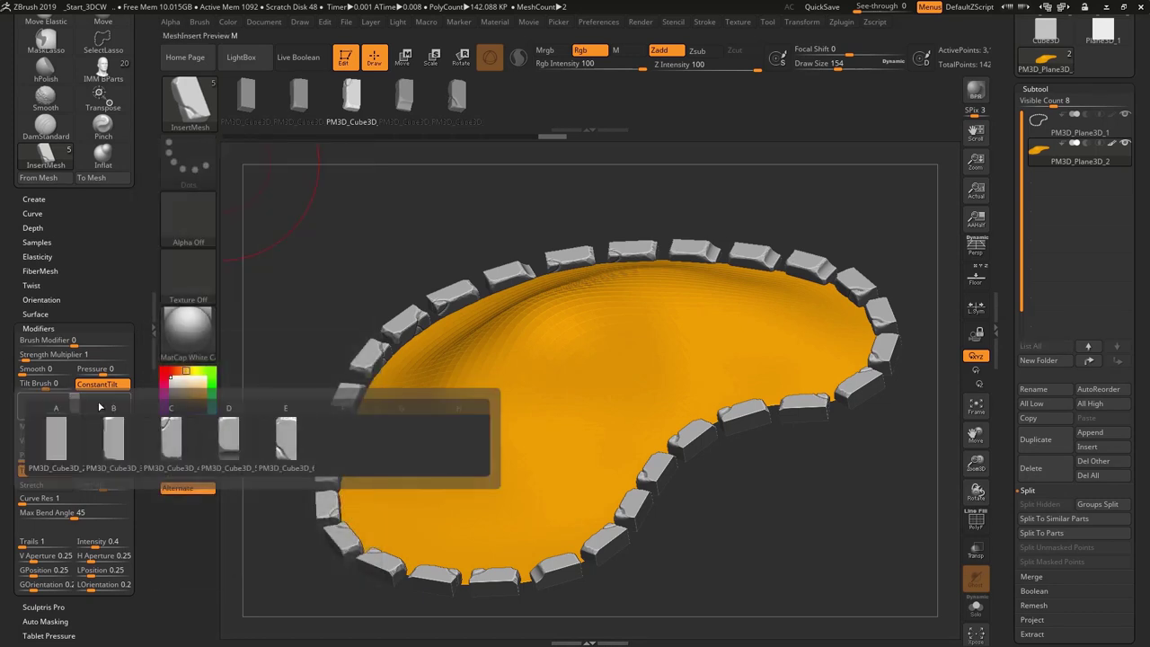
left_click(65, 448)
mouse_move(75, 406)
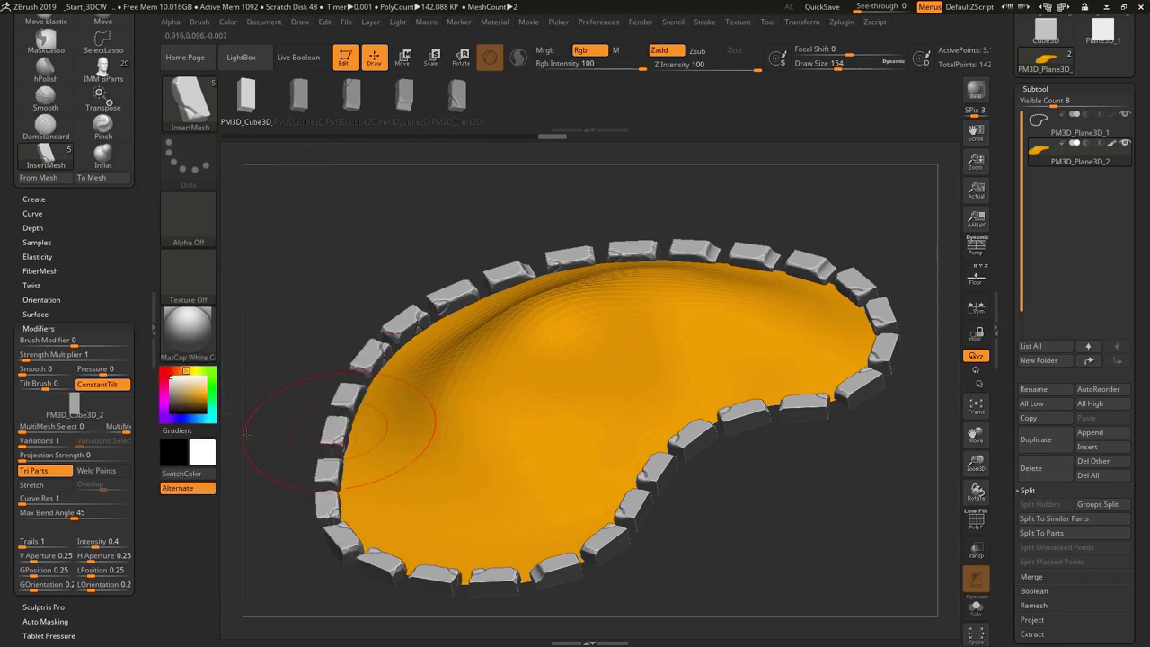
left_click(54, 409)
mouse_move(56, 440)
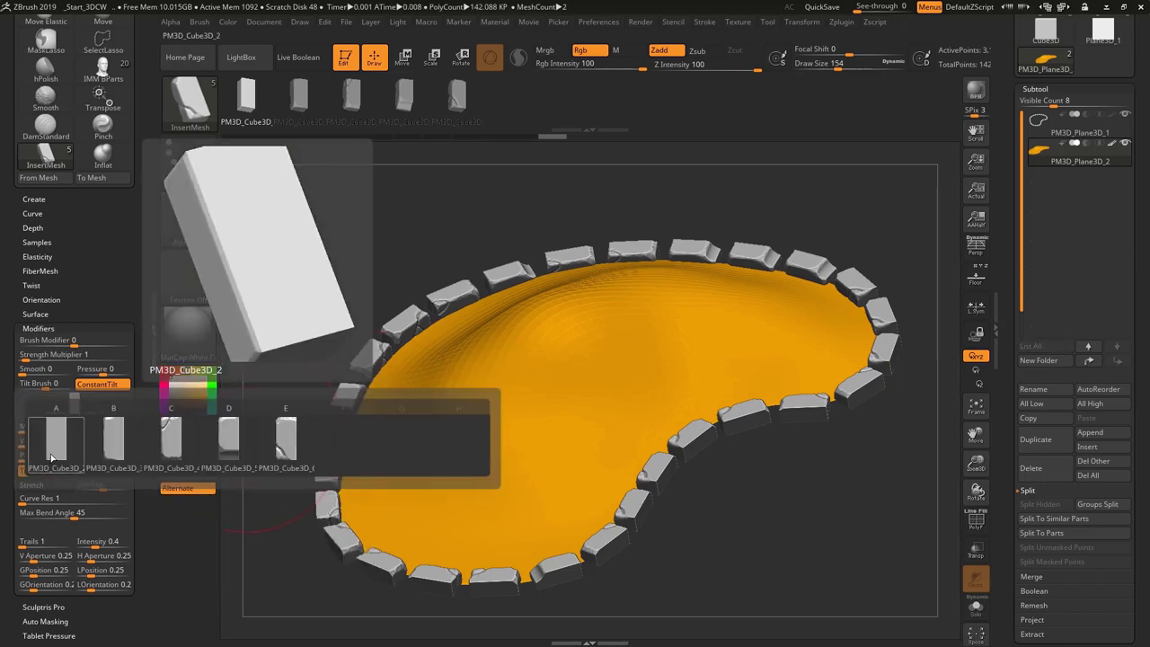
left_click(53, 457)
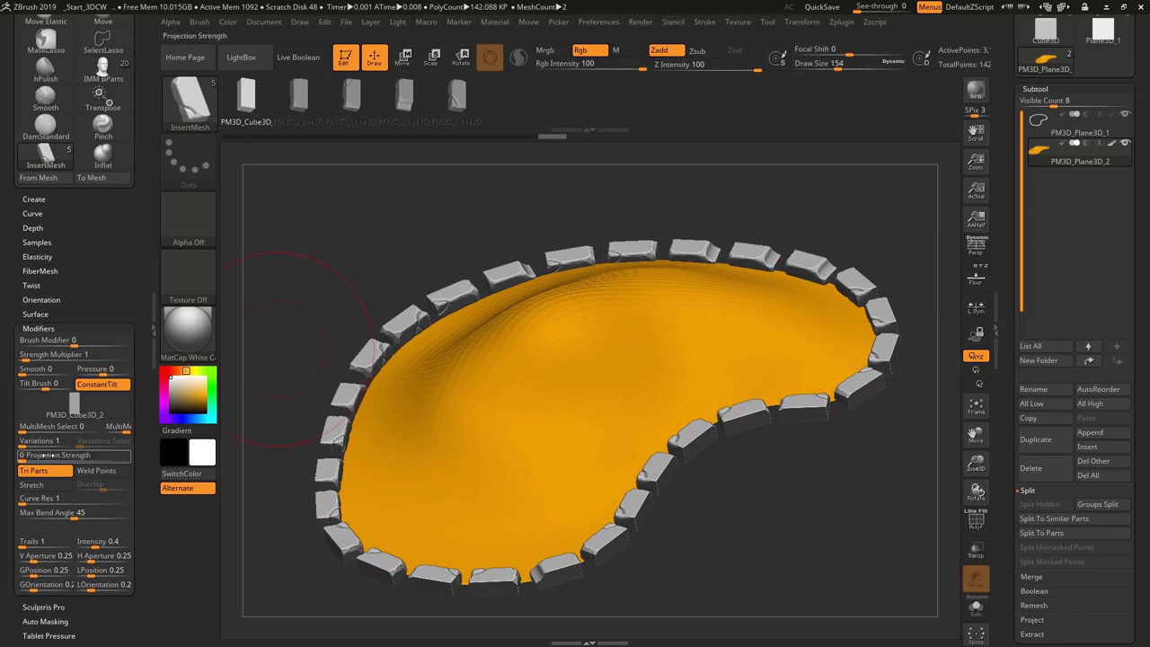